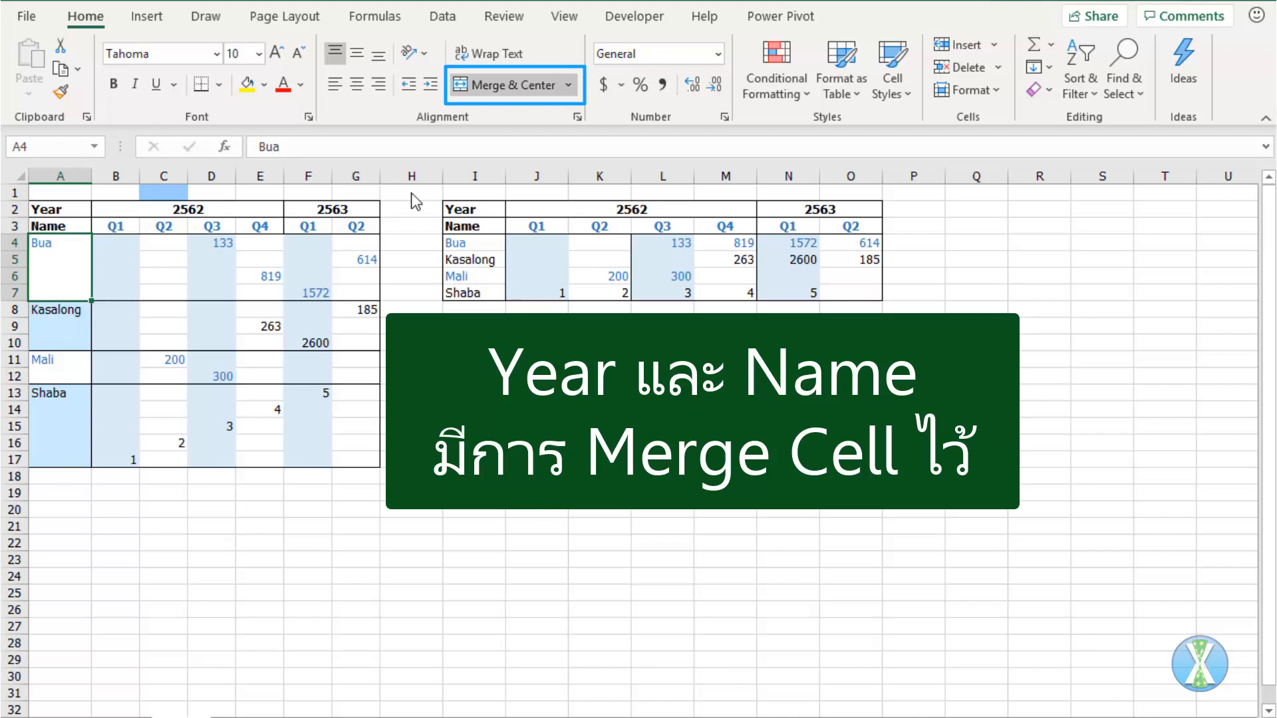
- Examine the merged Name cells in column A of the source table
{"action": "key", "text": "Down"}
{"action": "key", "text": "Down"}
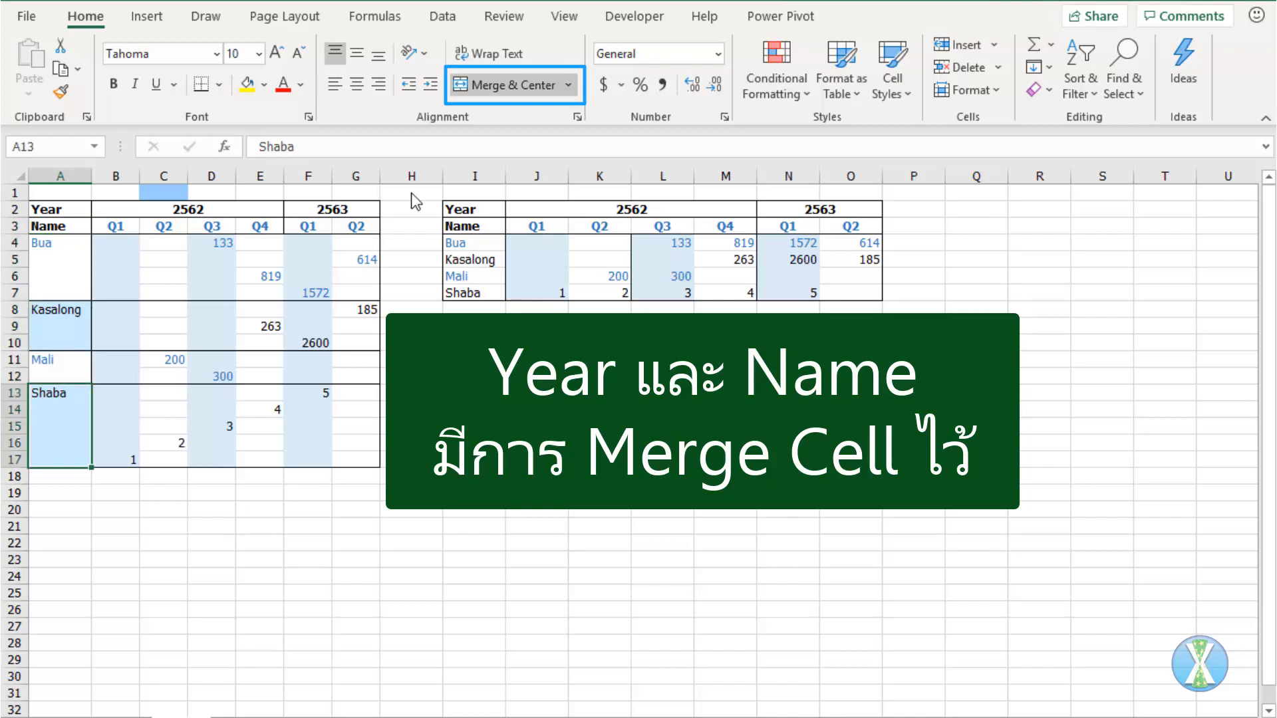
{"action": "key", "text": "Up"}
{"action": "key", "text": "Up"}
{"action": "key", "text": "Up"}
{"action": "key", "text": "Up"}
{"action": "key", "text": "Up"}
{"action": "key", "text": "Up"}
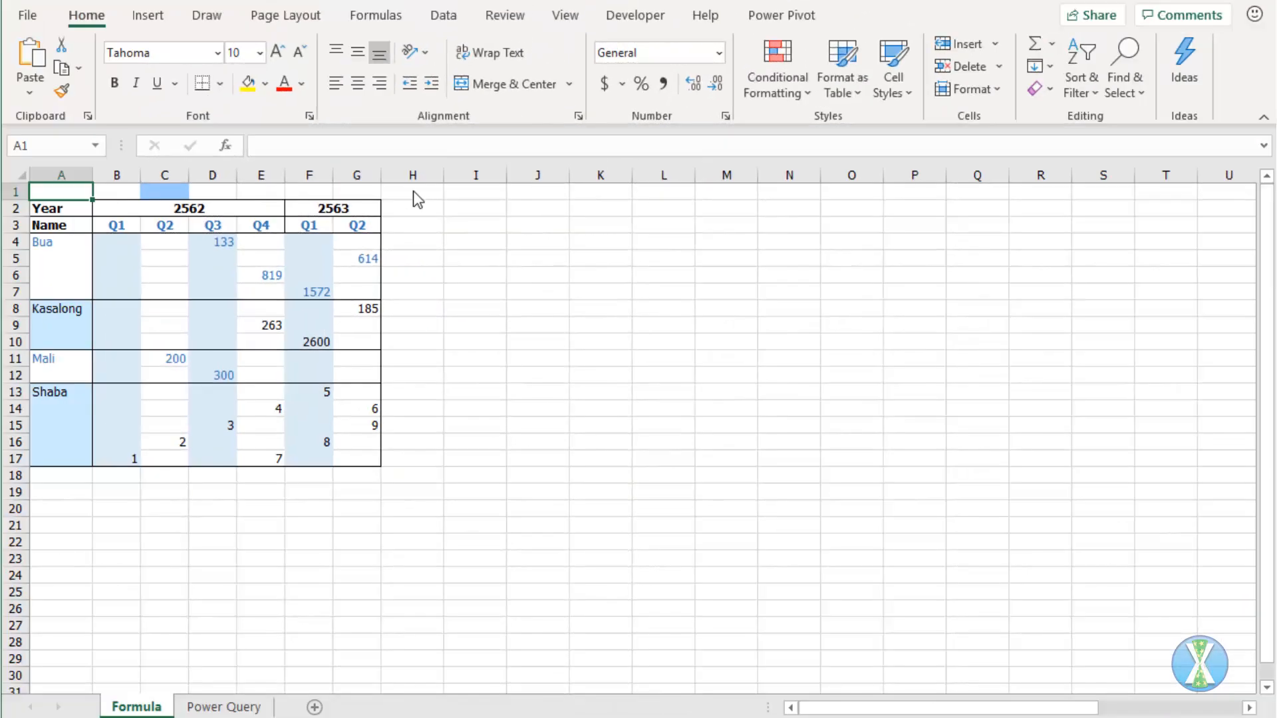
- Copy the two header rows A2:G3 of the source table and paste them starting at cell I2
{"action": "key", "text": "Down"}
{"action": "key", "text": "Down"}
{"action": "key", "text": "ctrl+shift+Right"}
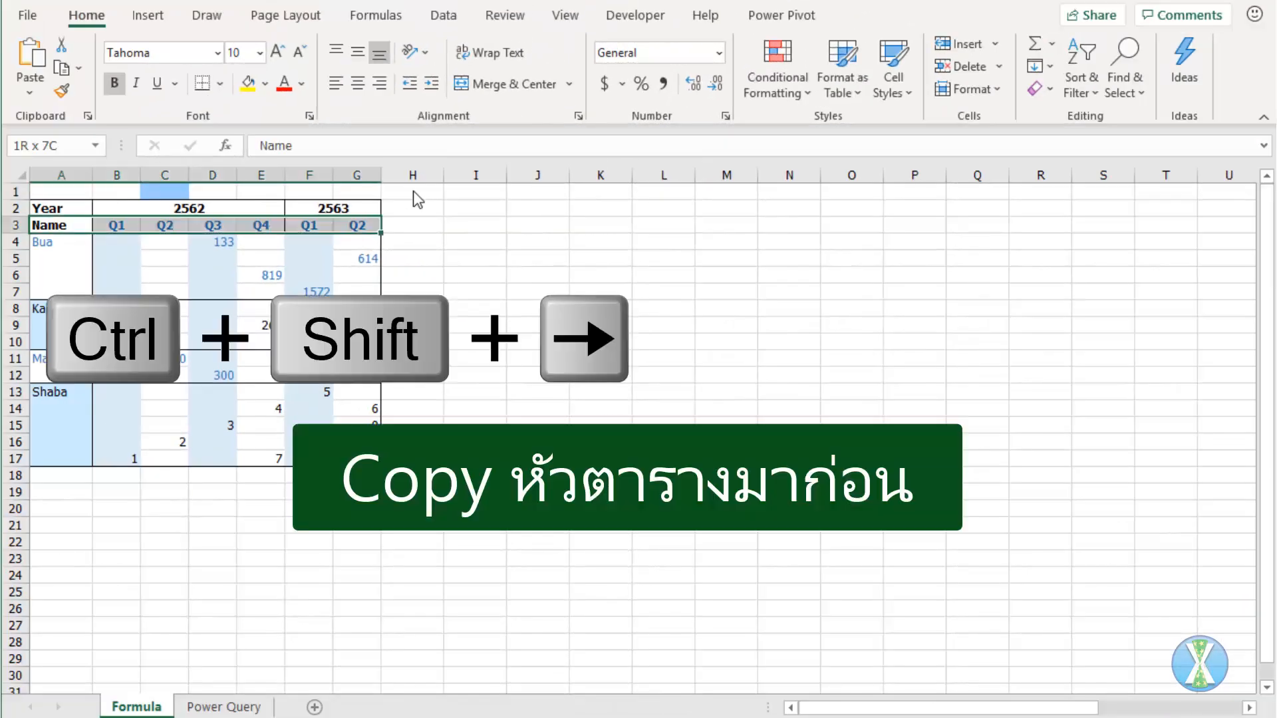
{"action": "key", "text": "shift+Up"}
{"action": "key", "text": "ctrl+c"}
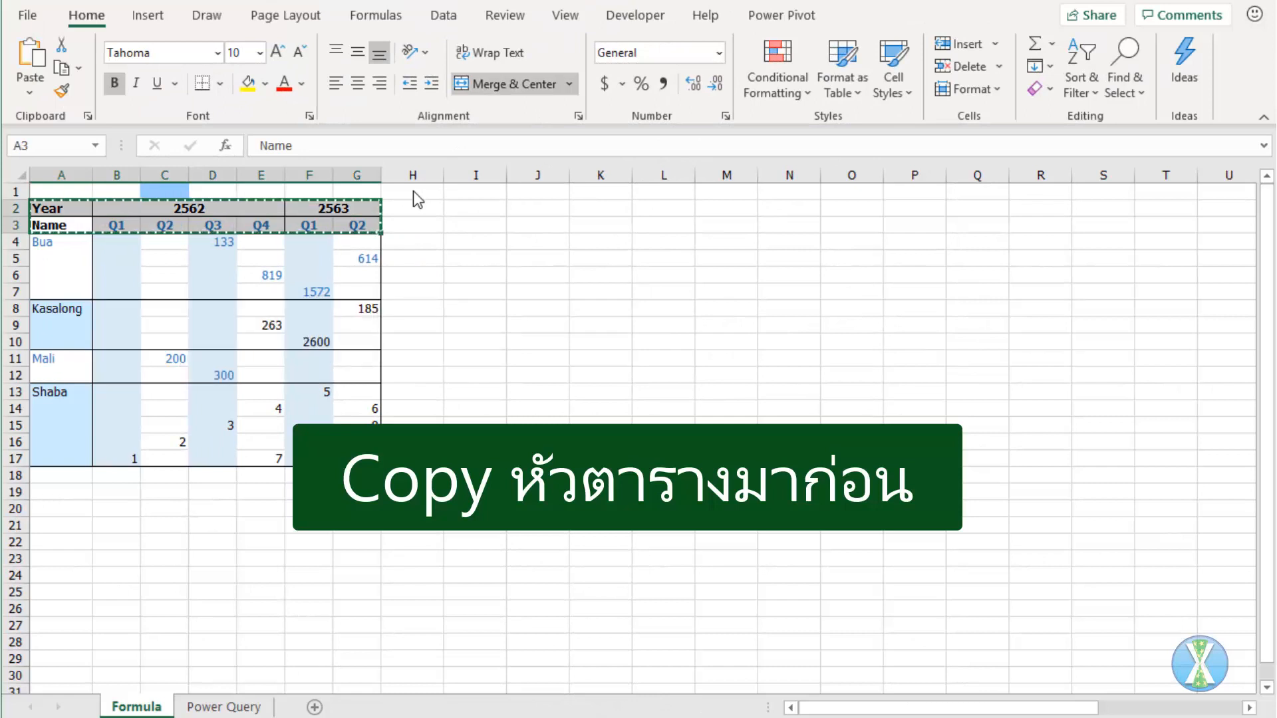
{"action": "key", "text": "ctrl+Right"}
{"action": "key", "text": "Right"}
{"action": "key", "text": "Right"}
{"action": "key", "text": "Up"}
{"action": "key", "text": "ctrl+v"}
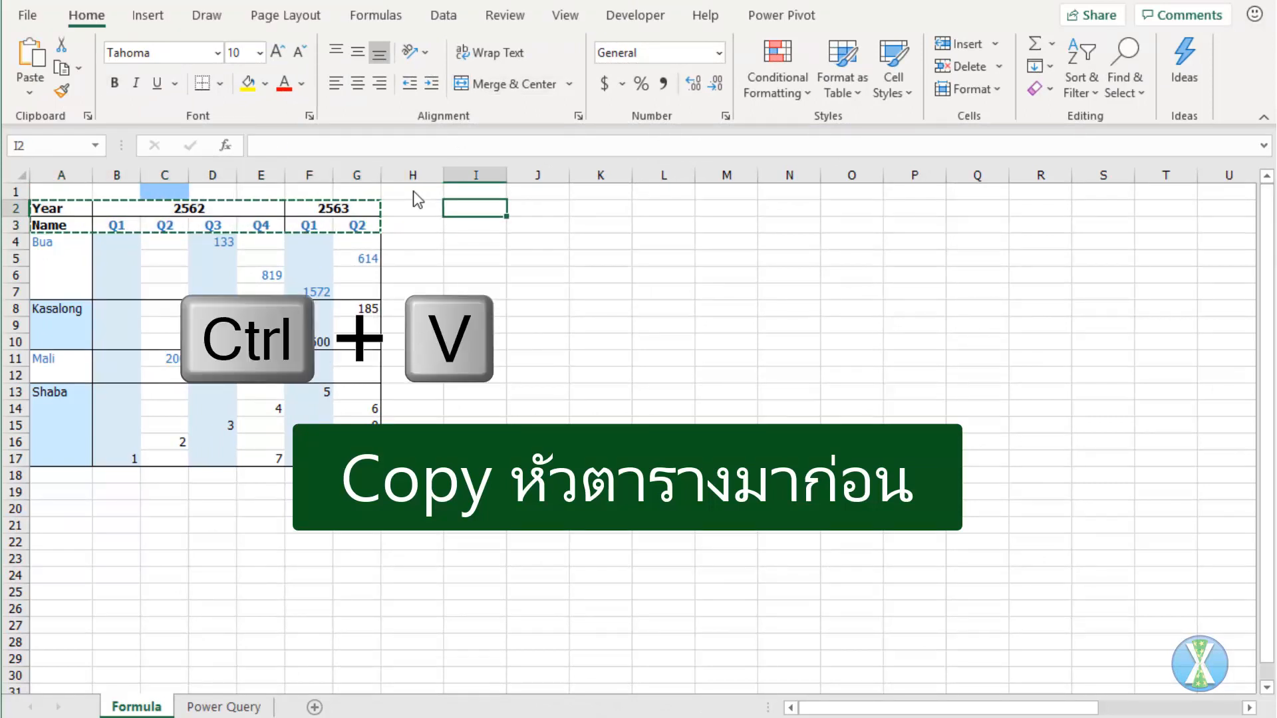
- Begin a formula in I4 that returns the row numbers of the Name column with ROW($A$4:$A$17), using absolute references
{"action": "key", "text": "Down"}
{"action": "key", "text": "Down"}
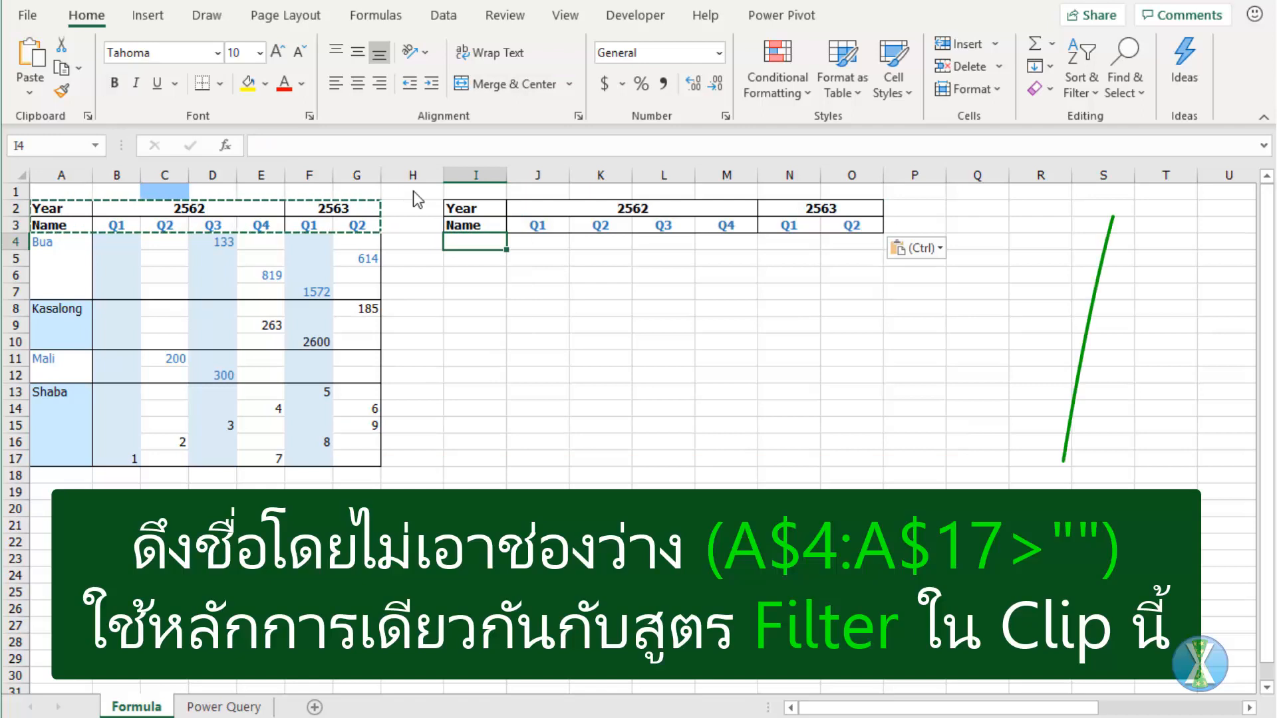
{"action": "type", "text": "="}
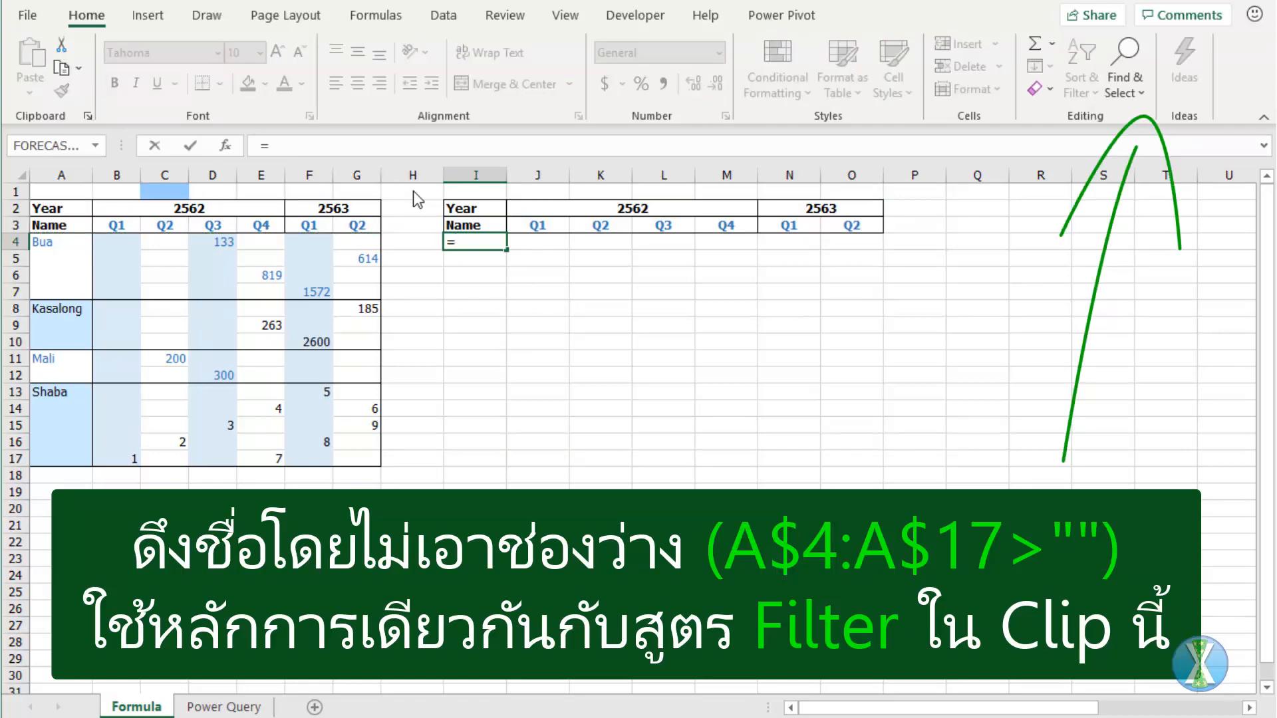
{"action": "type", "text": "row"}
{"action": "key", "text": "Tab"}
{"action": "key", "text": "Left"}
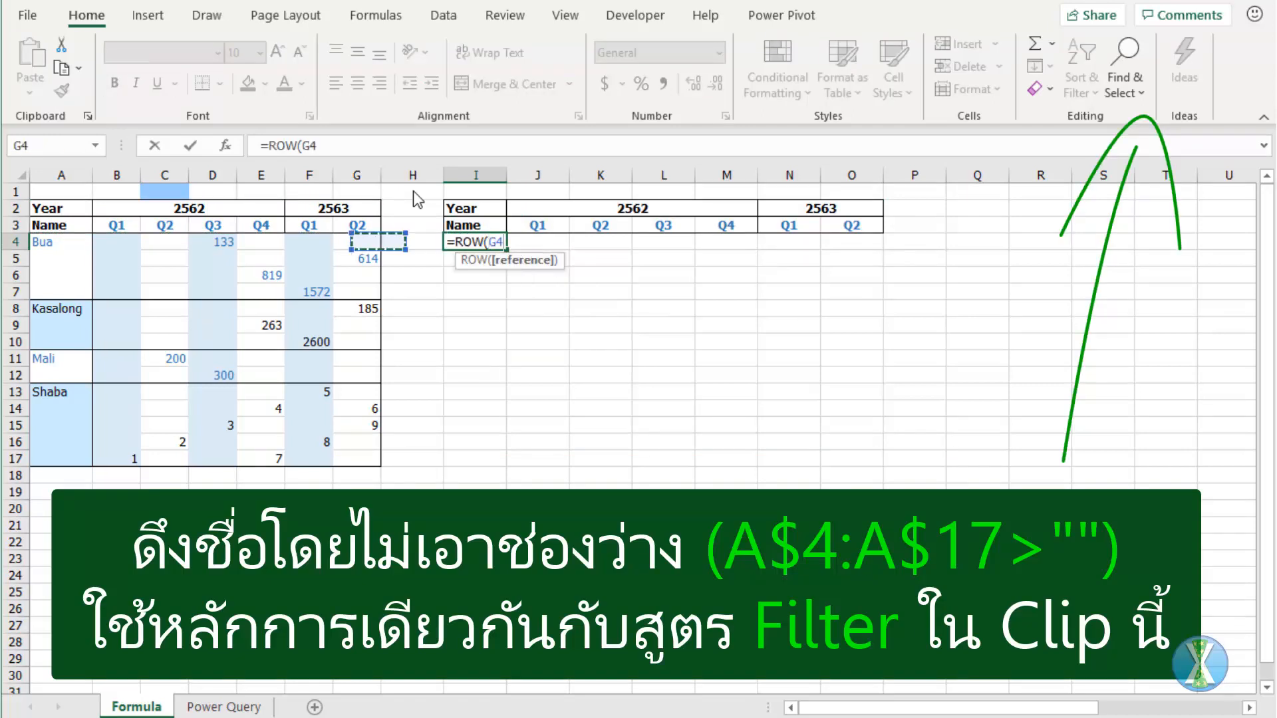
{"action": "key", "text": "Home"}
{"action": "key", "text": "shift+Down"}
{"action": "key", "text": "shift+Down"}
{"action": "key", "text": "shift+Down"}
{"action": "key", "text": "shift+Down"}
{"action": "key", "text": "shift+Down"}
{"action": "key", "text": "shift+Down"}
{"action": "key", "text": "shift+Down"}
{"action": "key", "text": "F4"}
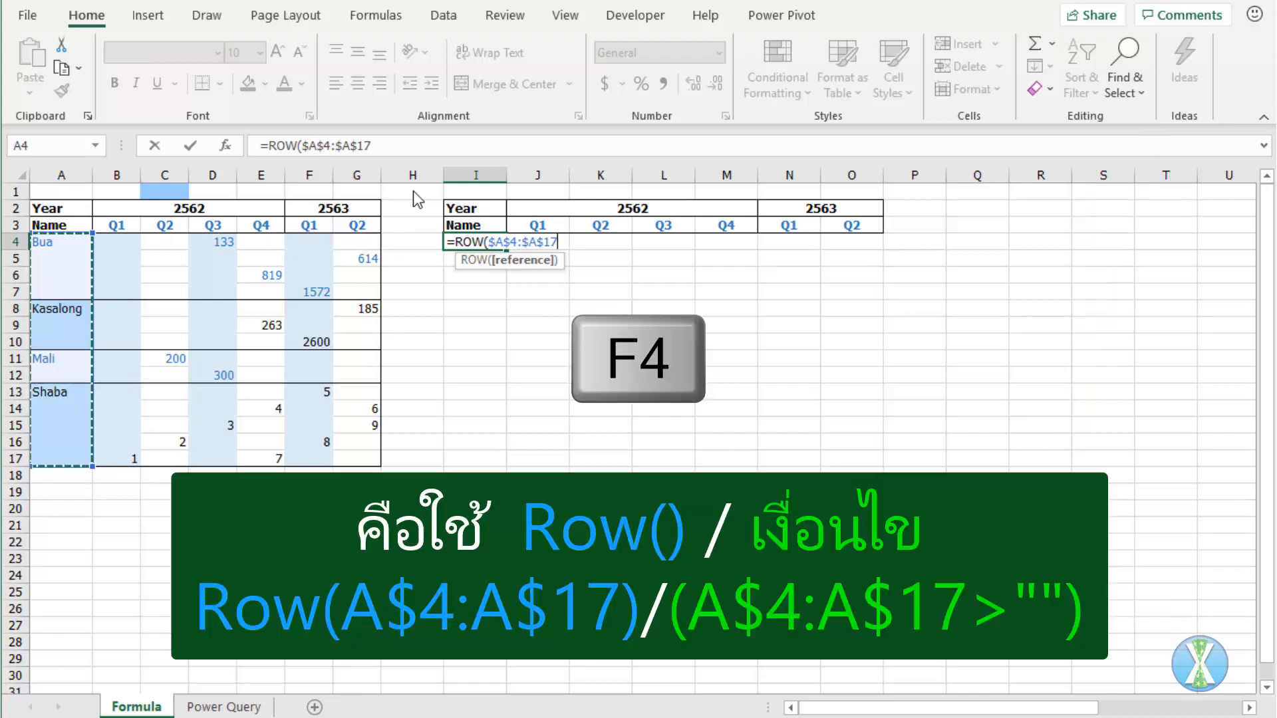
{"action": "type", "text": ")"}
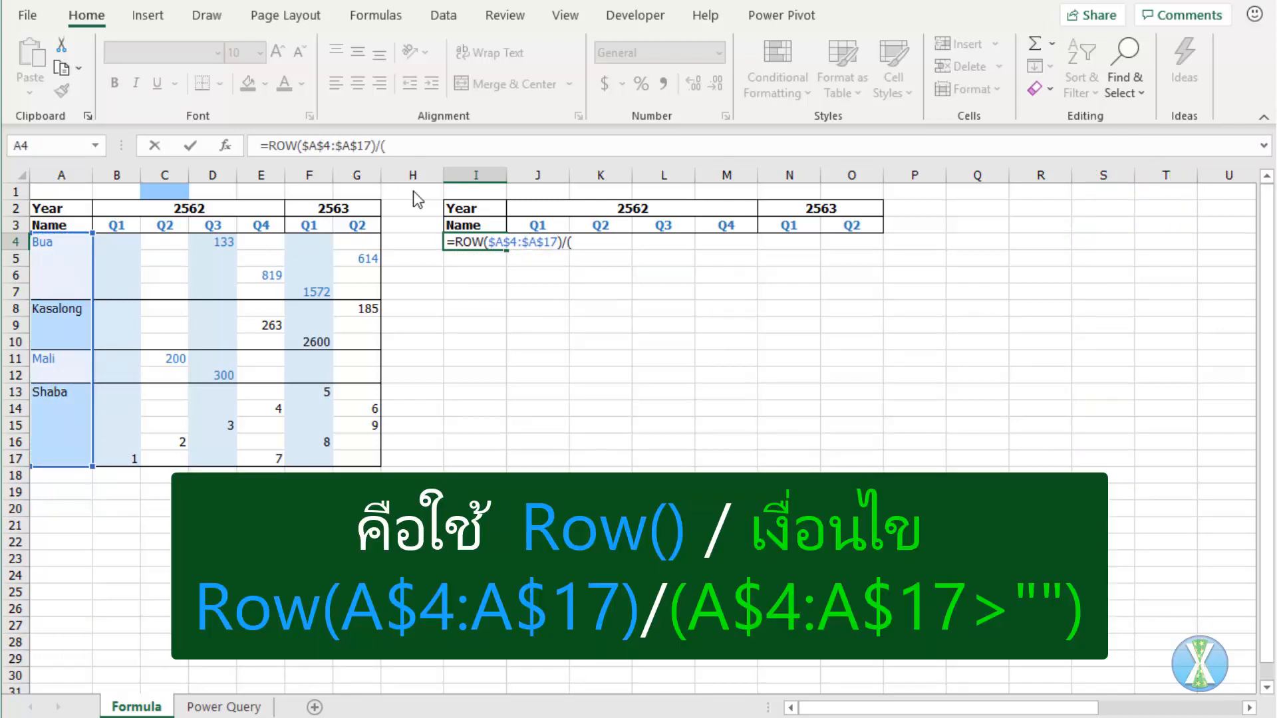
- Divide the ROW expression by the non-blank condition ($A$4:$A$17>"") and enter the formula in I4
{"action": "type", "text": "/("}
{"action": "key", "text": "Left"}
{"action": "key", "text": "Home"}
{"action": "key", "text": "shift+Down"}
{"action": "key", "text": "shift+Down"}
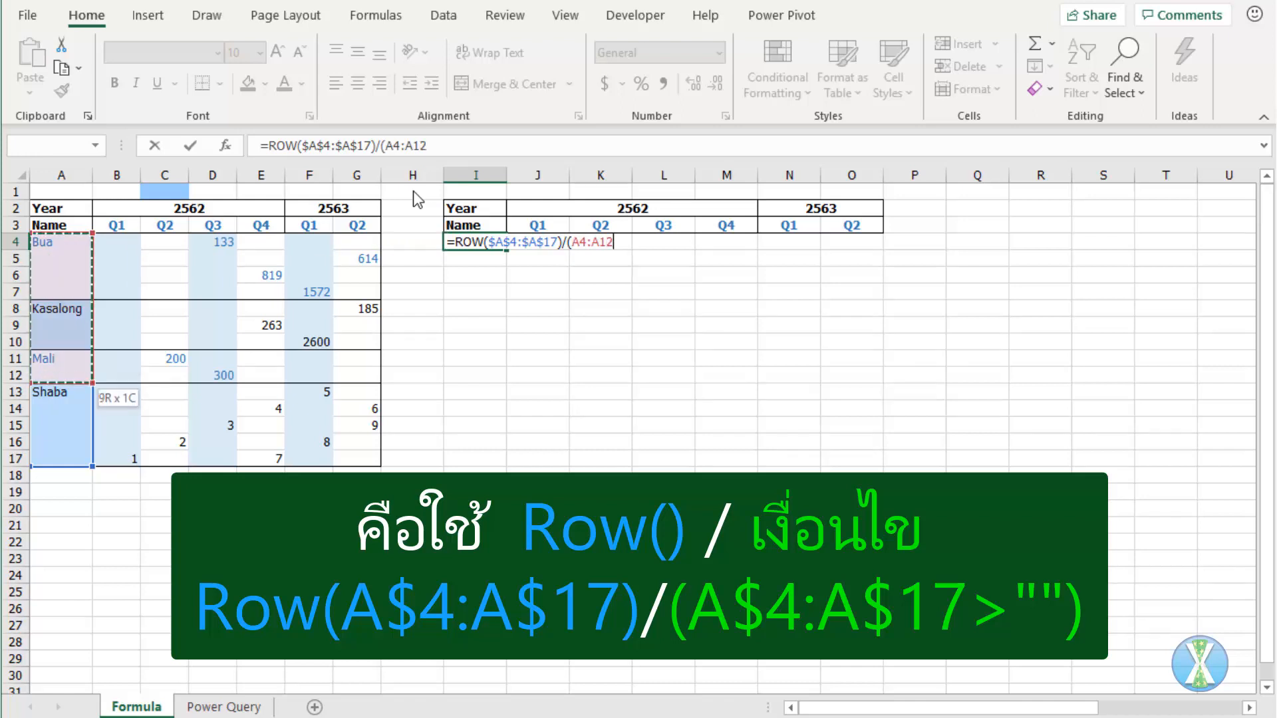
{"action": "key", "text": "shift+Down"}
{"action": "key", "text": "shift+Down"}
{"action": "key", "text": "shift+Down"}
{"action": "key", "text": "shift+Down"}
{"action": "key", "text": "shift+Down"}
{"action": "key", "text": "F4"}
{"action": "type", "text": ">\"\""}
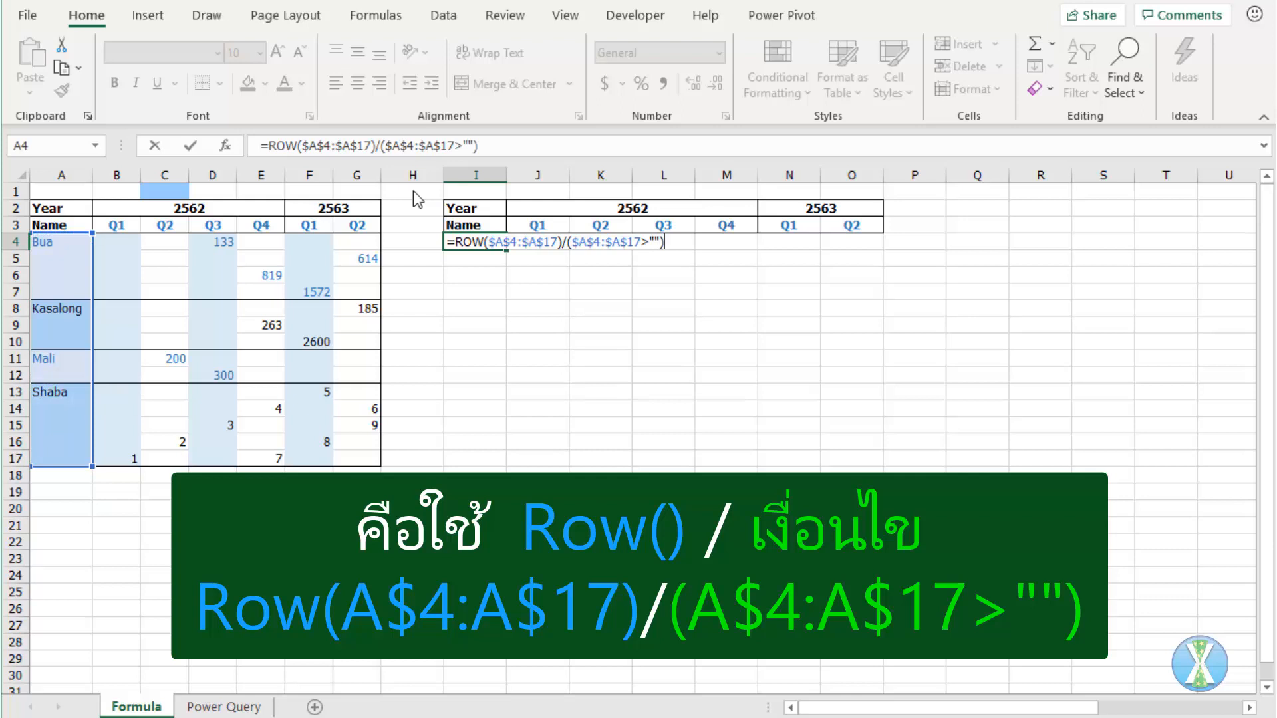
{"action": "key", "text": "ctrl+Return"}
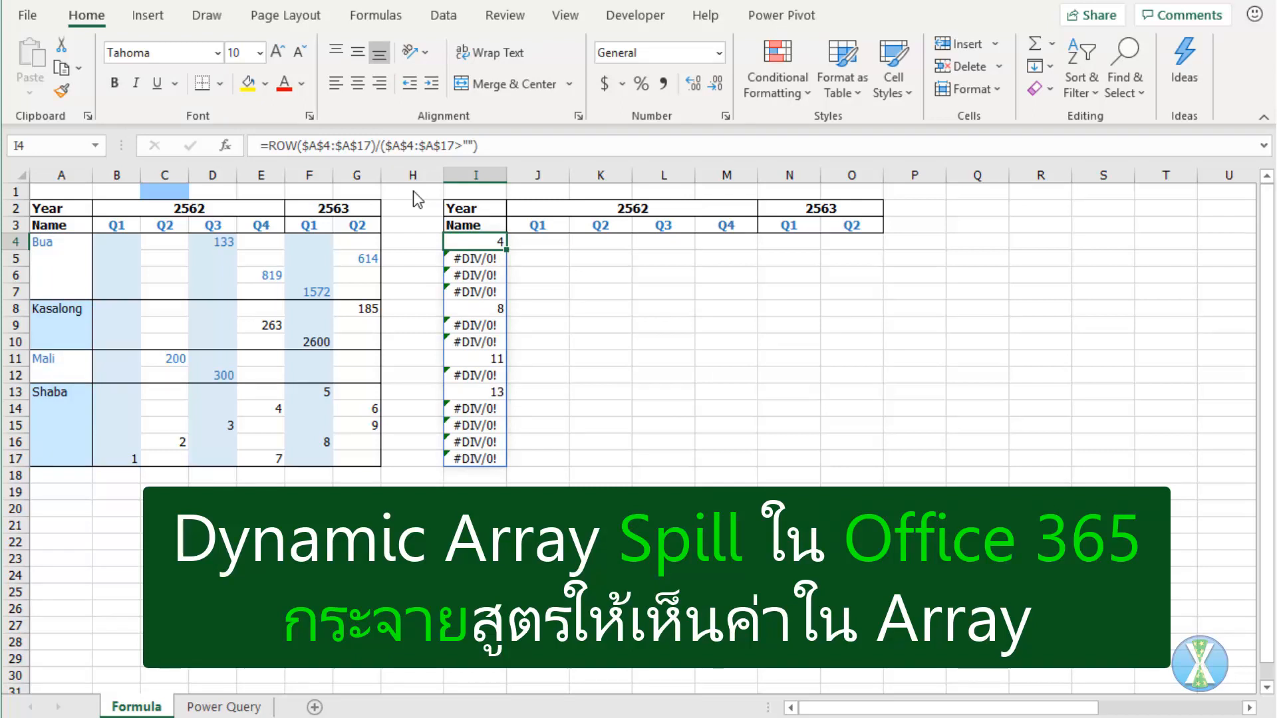
- Evaluate the I4 formula in place to inspect its array values, and discard the evaluation
{"action": "key", "text": "F2"}
{"action": "key", "text": "F9"}
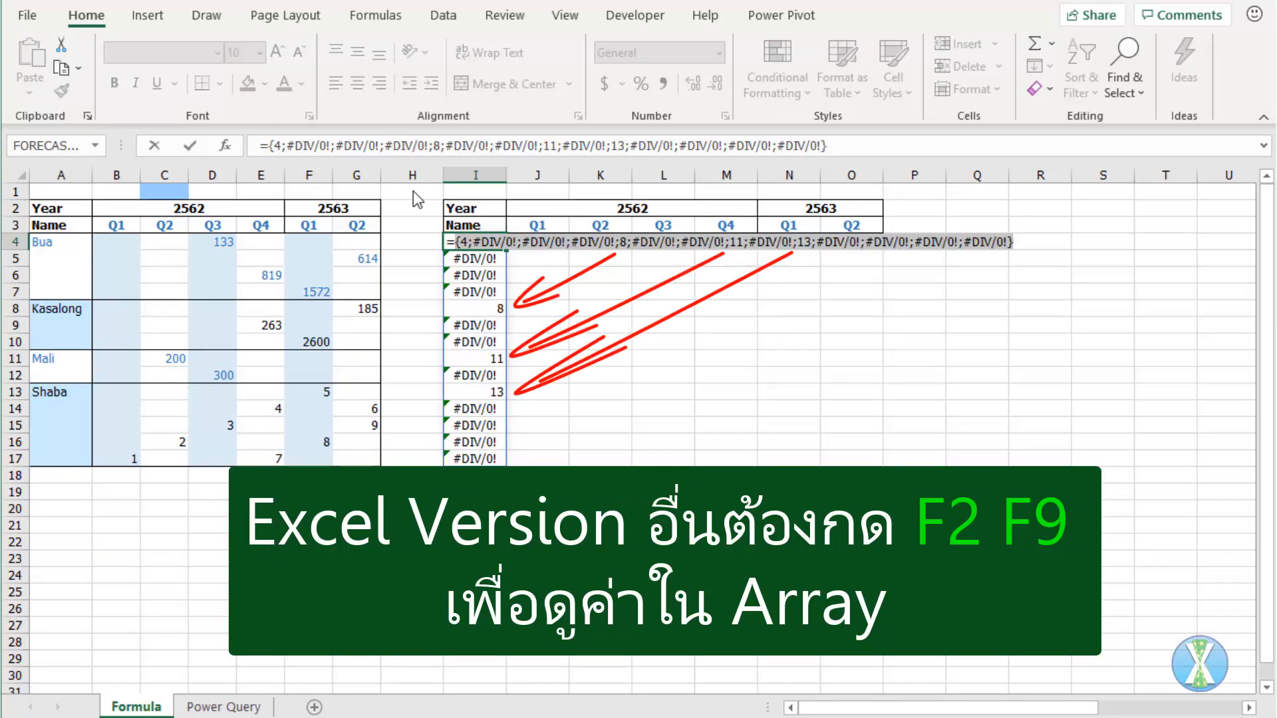
{"action": "key", "text": "Escape"}
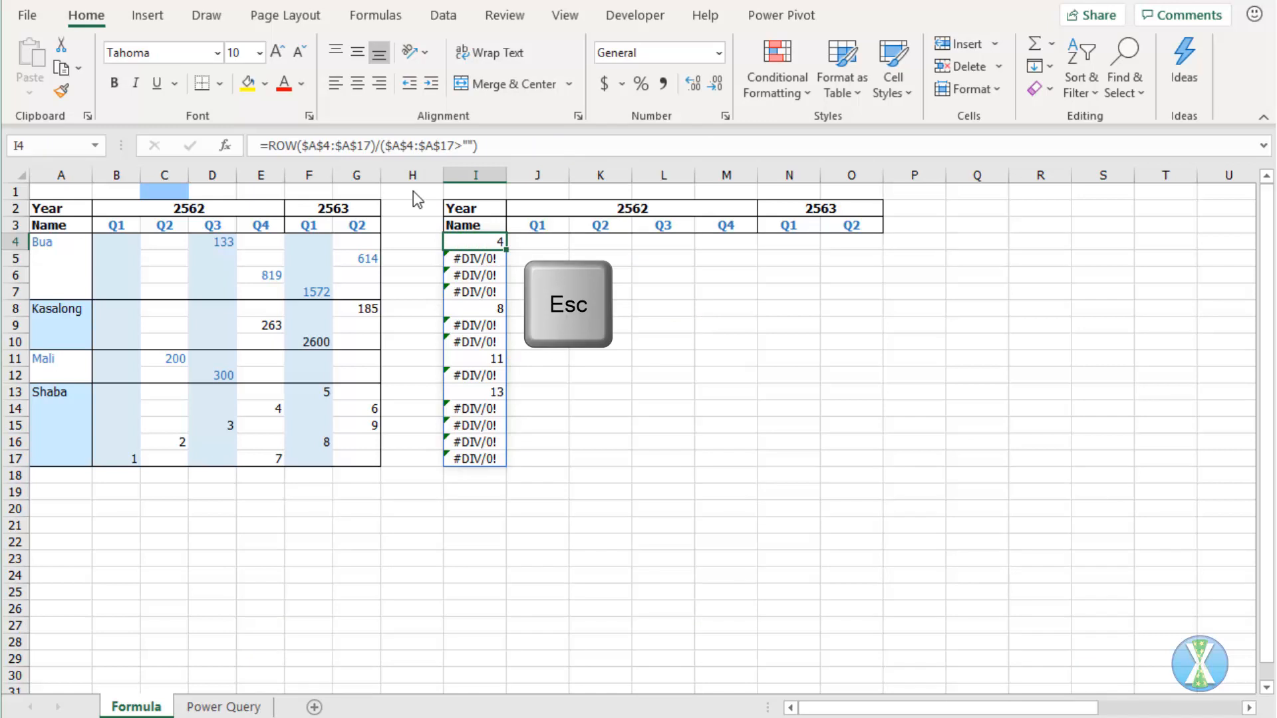
- Wrap the I4 expression in AGGREGATE with function number 15 (SMALL)
{"action": "key", "text": "F2"}
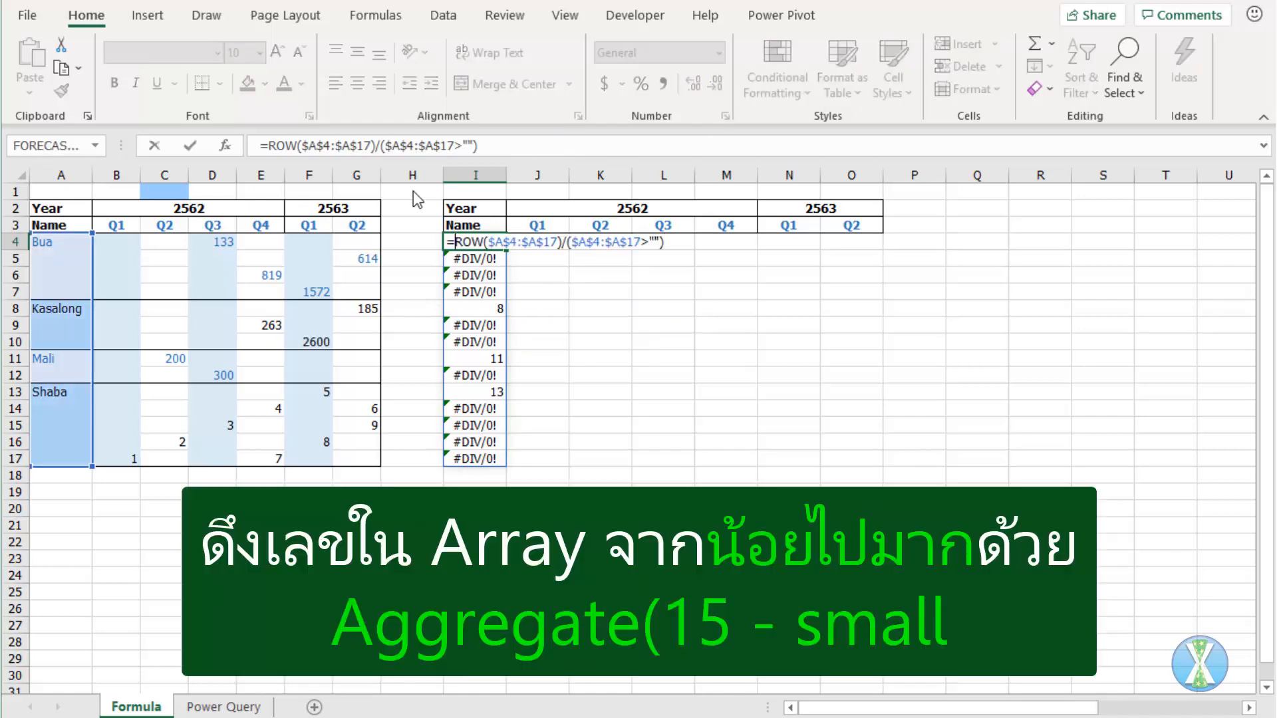
{"action": "type", "text": "AGGREGATE("}
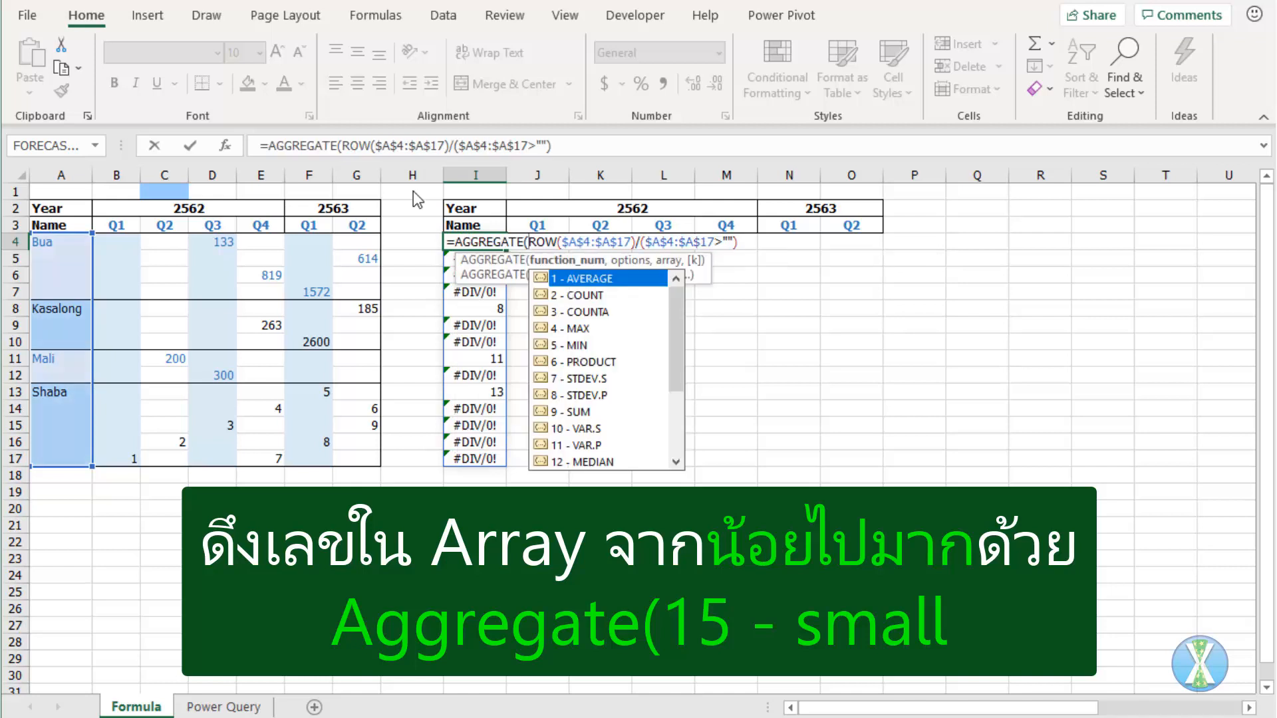
{"action": "key", "text": "Down"}
{"action": "key", "text": "Down"}
{"action": "key", "text": "Down"}
{"action": "key", "text": "Down"}
{"action": "key", "text": "Down"}
{"action": "key", "text": "Down"}
{"action": "key", "text": "Down"}
{"action": "key", "text": "Down"}
{"action": "key", "text": "Down"}
{"action": "key", "text": "Down"}
{"action": "key", "text": "Down"}
{"action": "key", "text": "Down"}
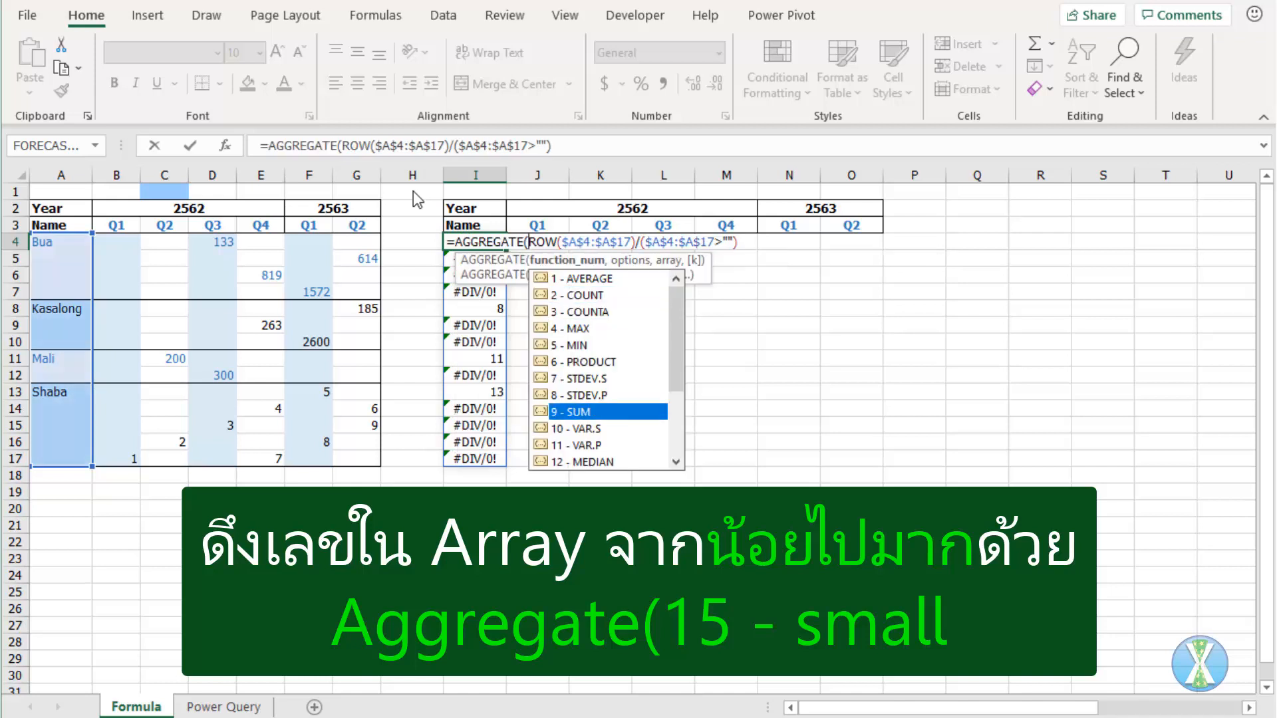
{"action": "key", "text": "Down"}
{"action": "key", "text": "Down"}
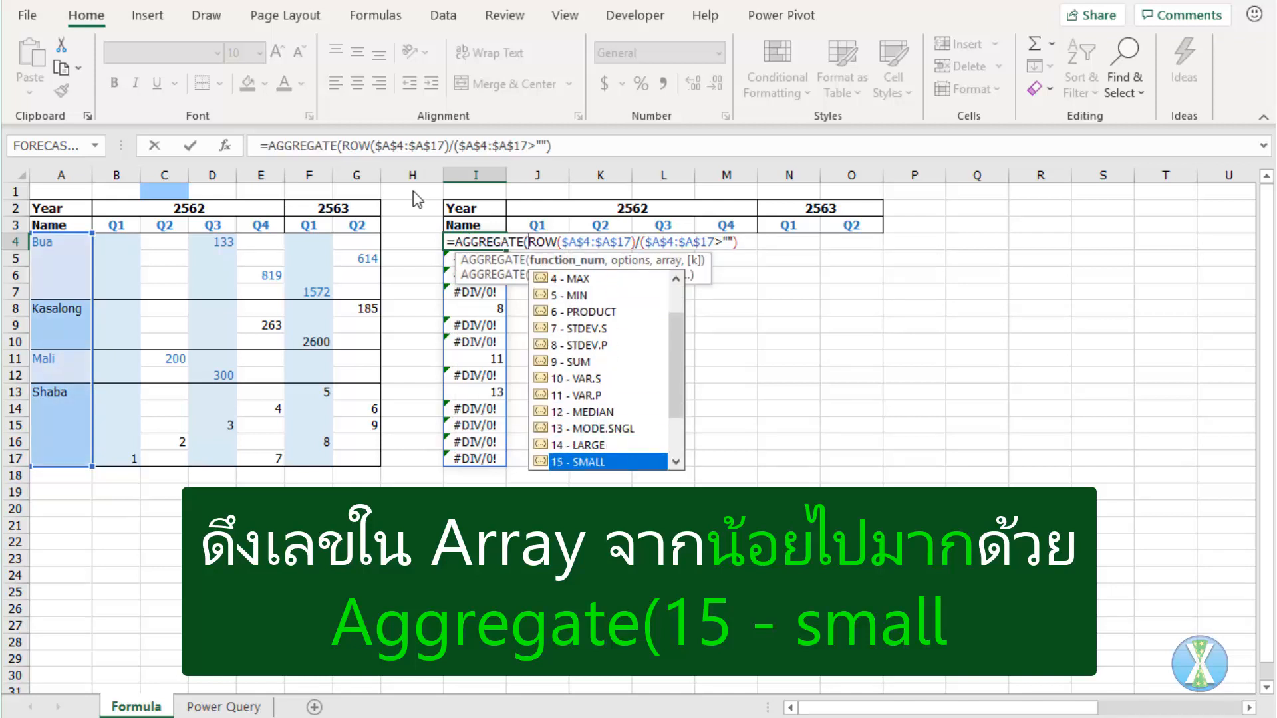
{"action": "key", "text": "Down"}
{"action": "key", "text": "Up"}
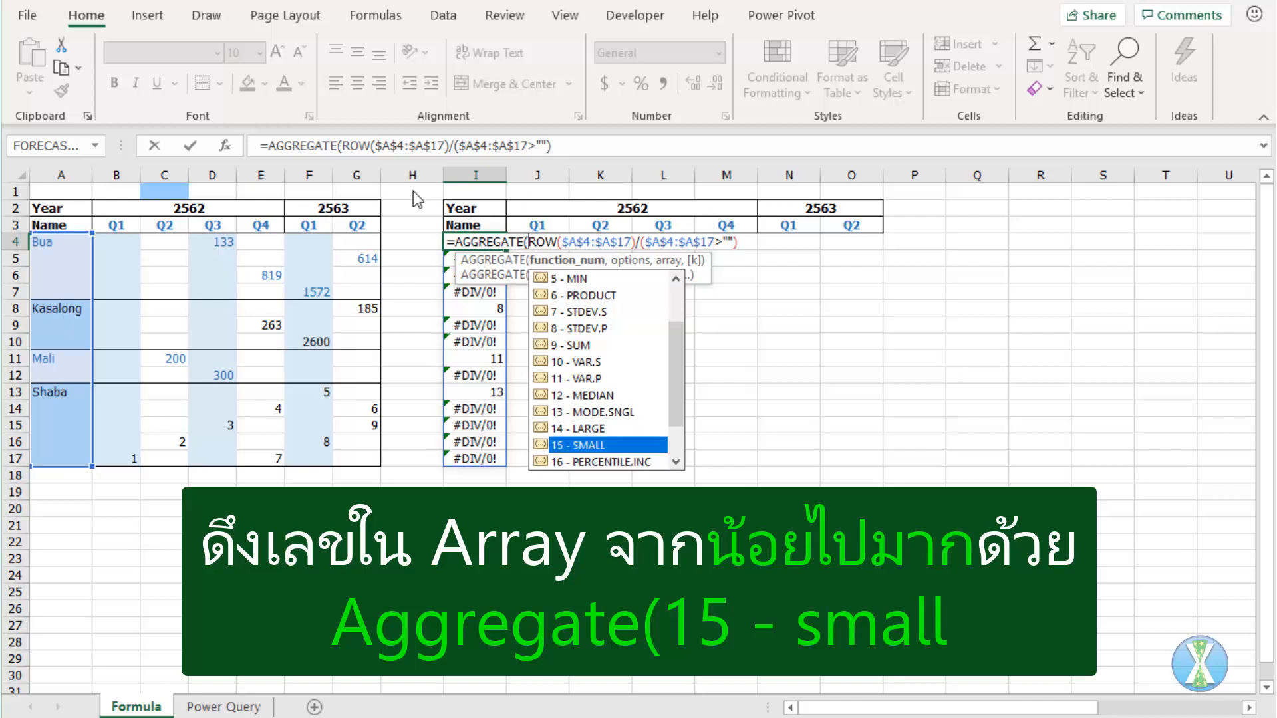
{"action": "key", "text": "Tab"}
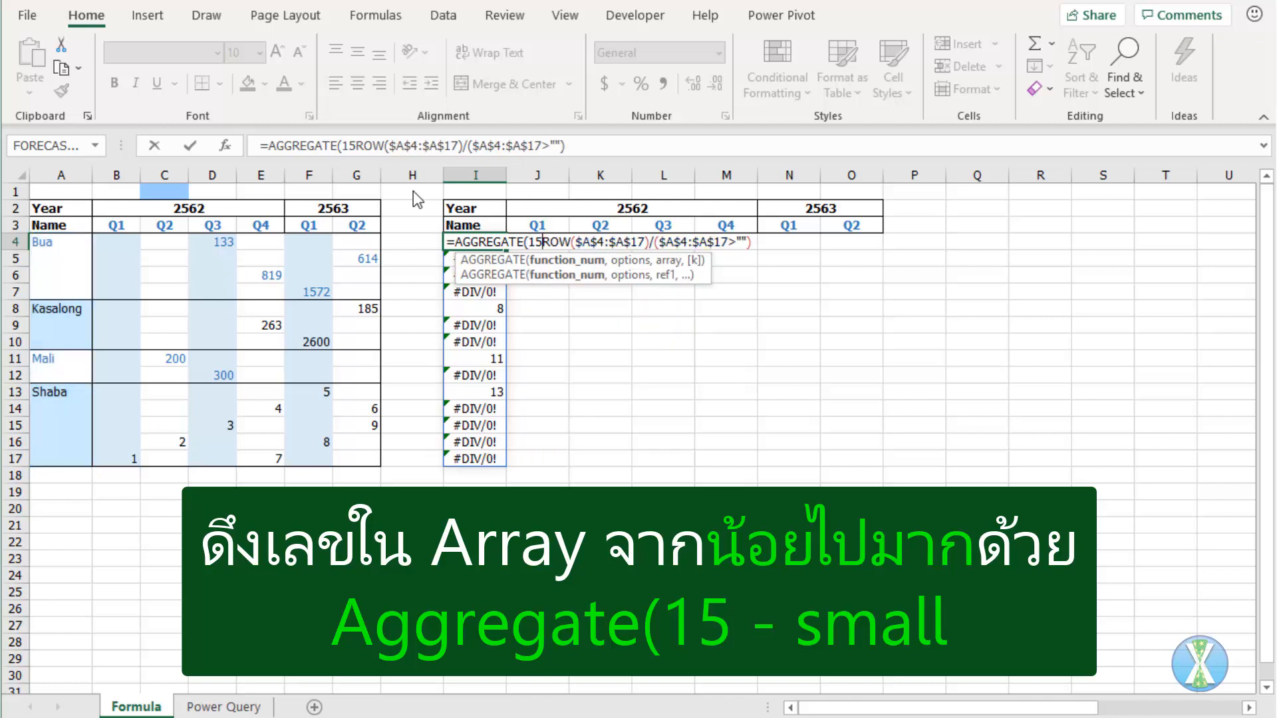
- Set the AGGREGATE options argument to 6, Ignore error values, ahead of the ROW array
{"action": "type", "text": ","}
{"action": "key", "text": "Down"}
{"action": "key", "text": "Down"}
{"action": "key", "text": "Down"}
{"action": "key", "text": "Down"}
{"action": "key", "text": "Down"}
{"action": "key", "text": "Down"}
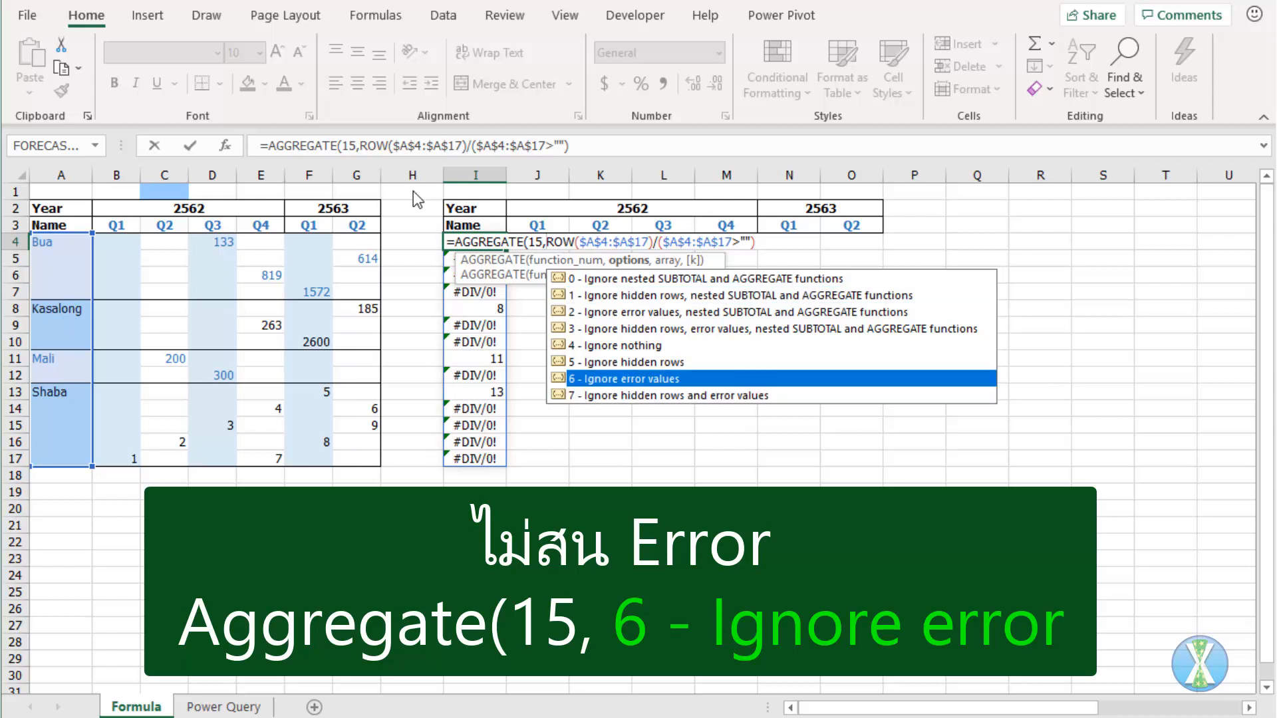
{"action": "key", "text": "Tab"}
{"action": "type", "text": ","}
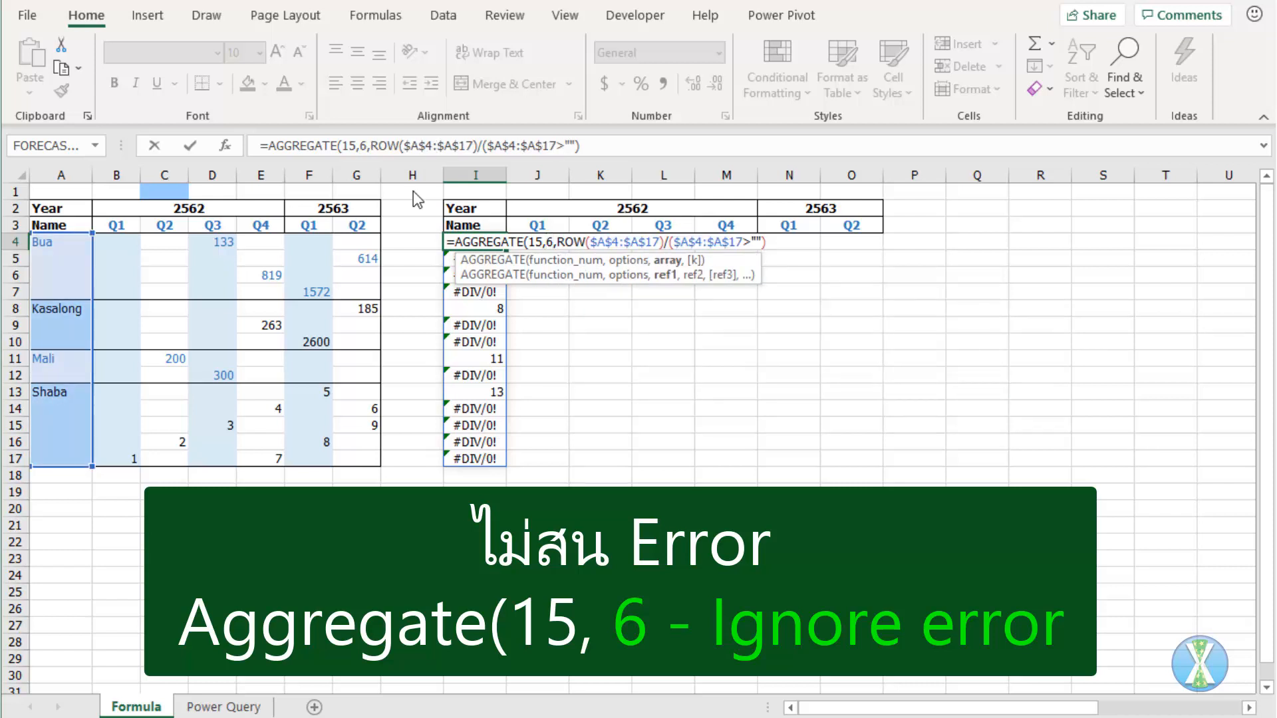
- Add ROWS(I$4:I4) as the k argument of AGGREGATE and enter the formula in I4
{"action": "type", "text": ","}
{"action": "type", "text": "rows"}
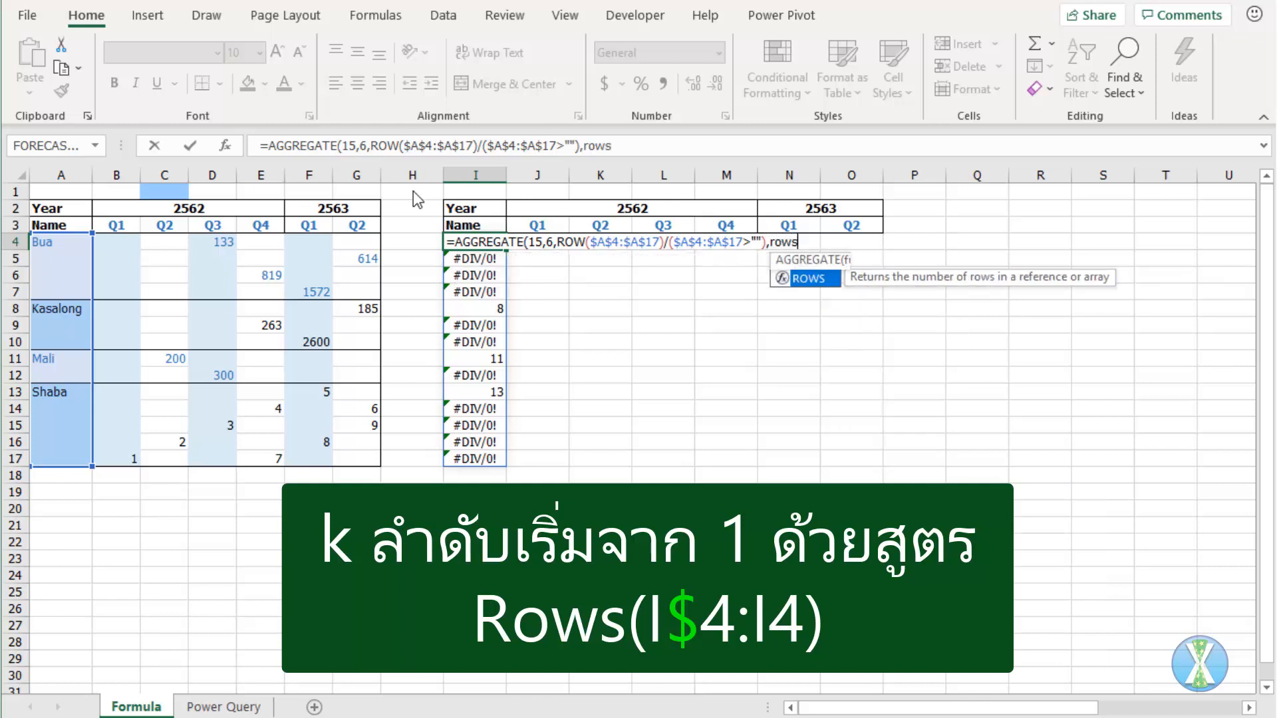
{"action": "key", "text": "Tab"}
{"action": "type", "text": "i4"}
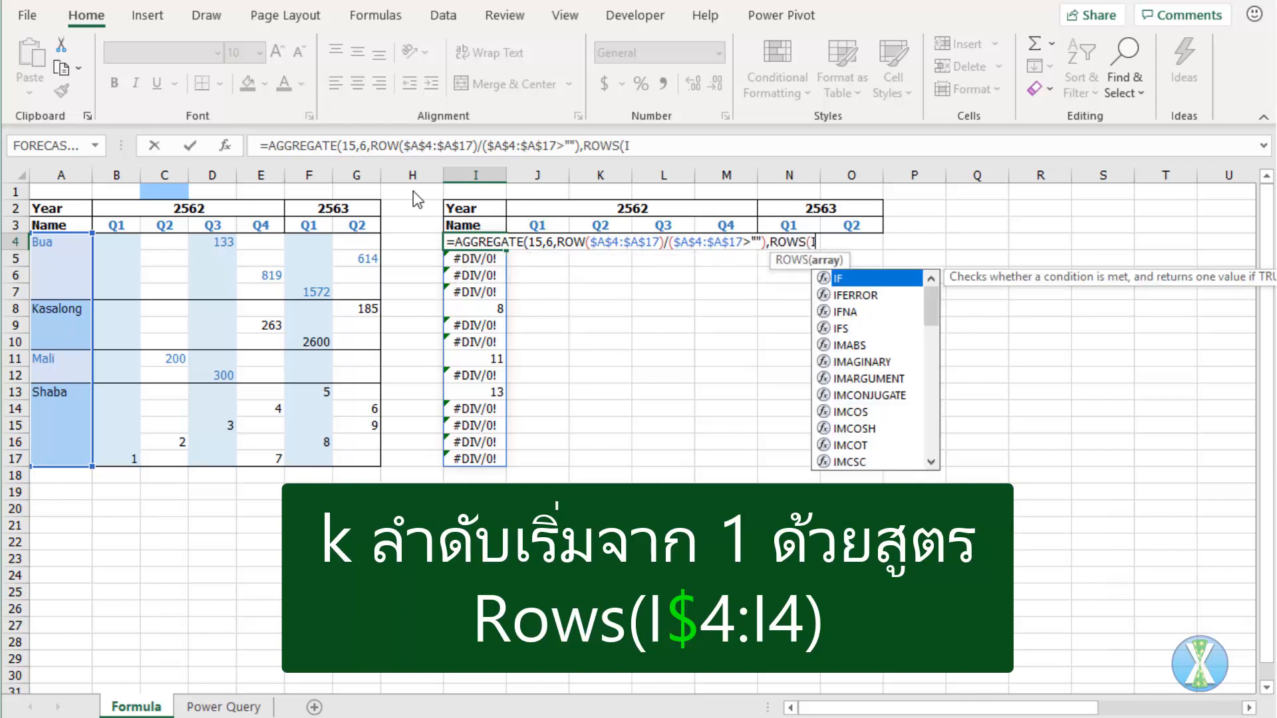
{"action": "key", "text": "F4"}
{"action": "key", "text": "F4"}
{"action": "type", "text": ":i4)"}
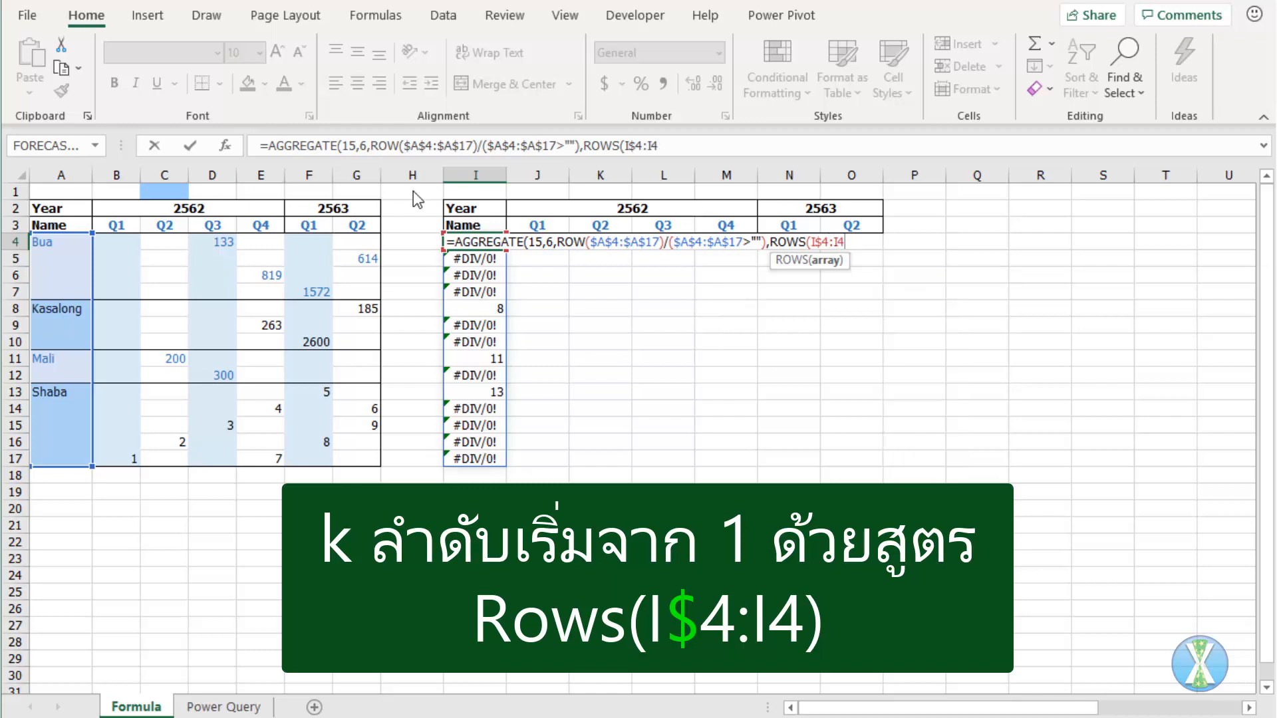
{"action": "type", "text": ")"}
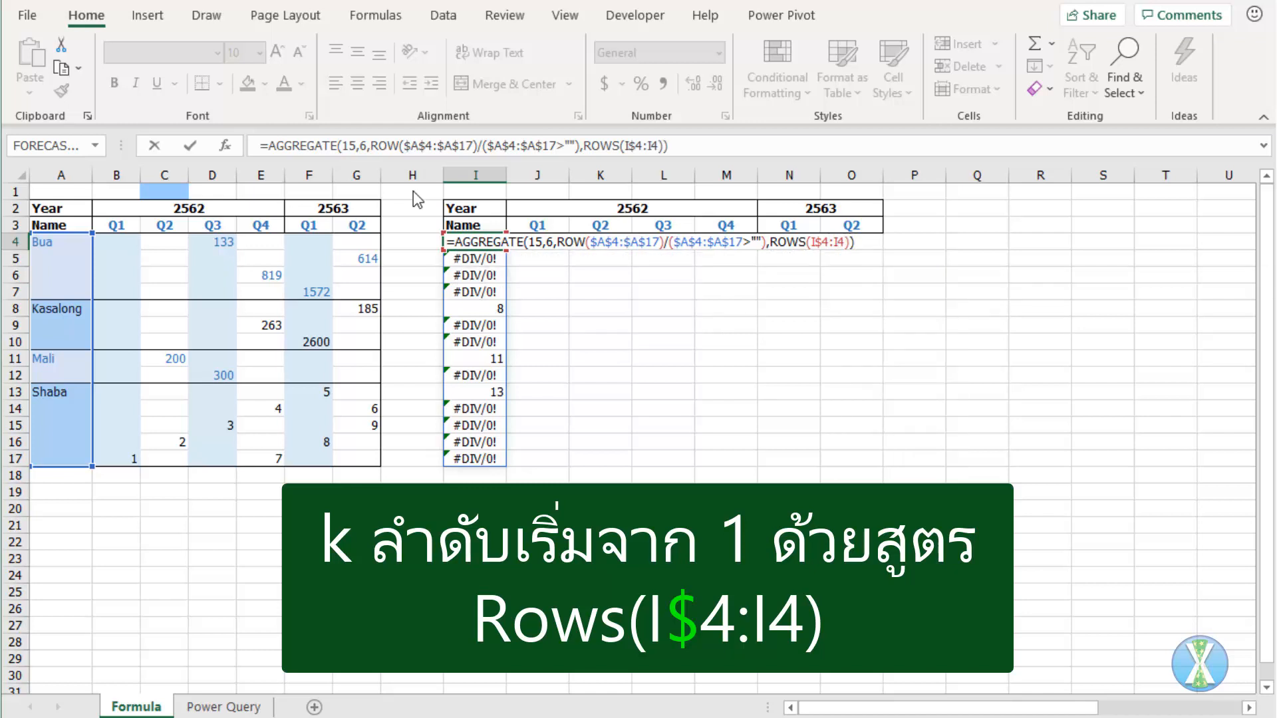
{"action": "key", "text": "ctrl+Return"}
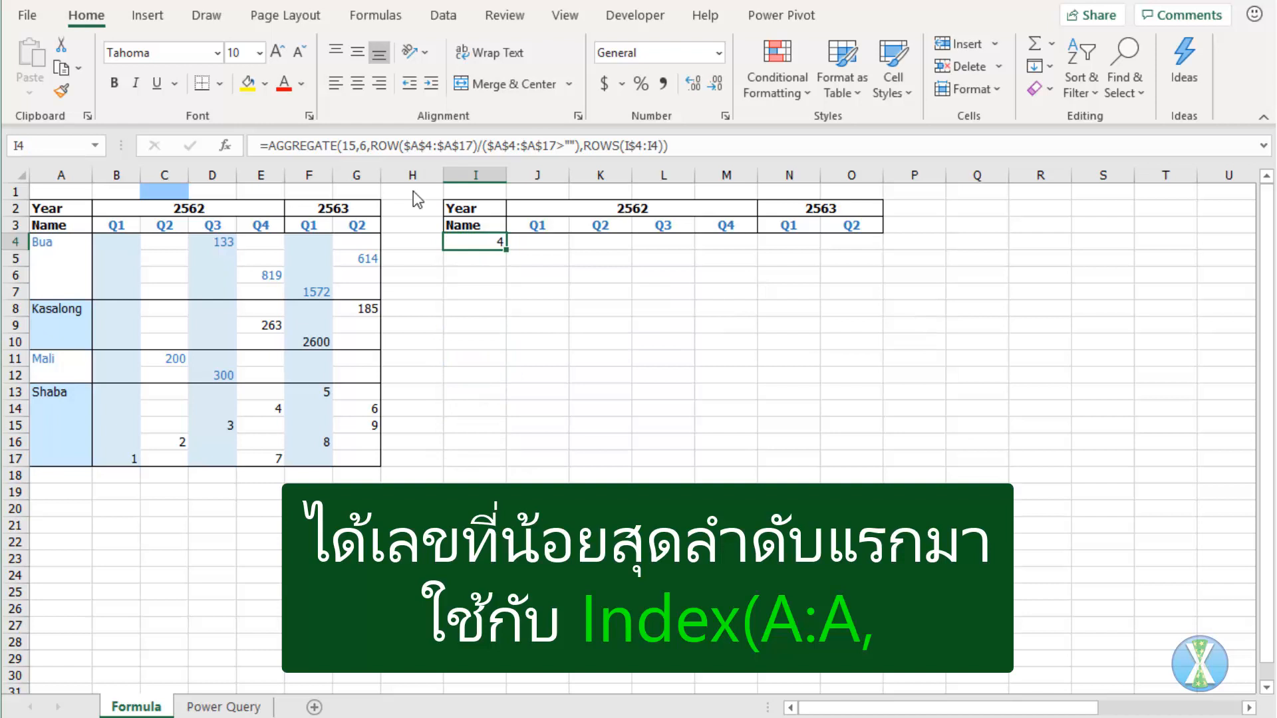
- Wrap the AGGREGATE formula in I4 in INDEX(A:A, …) so it returns the name from column A
{"action": "key", "text": "F2"}
{"action": "key", "text": "Home"}
{"action": "key", "text": "Right"}
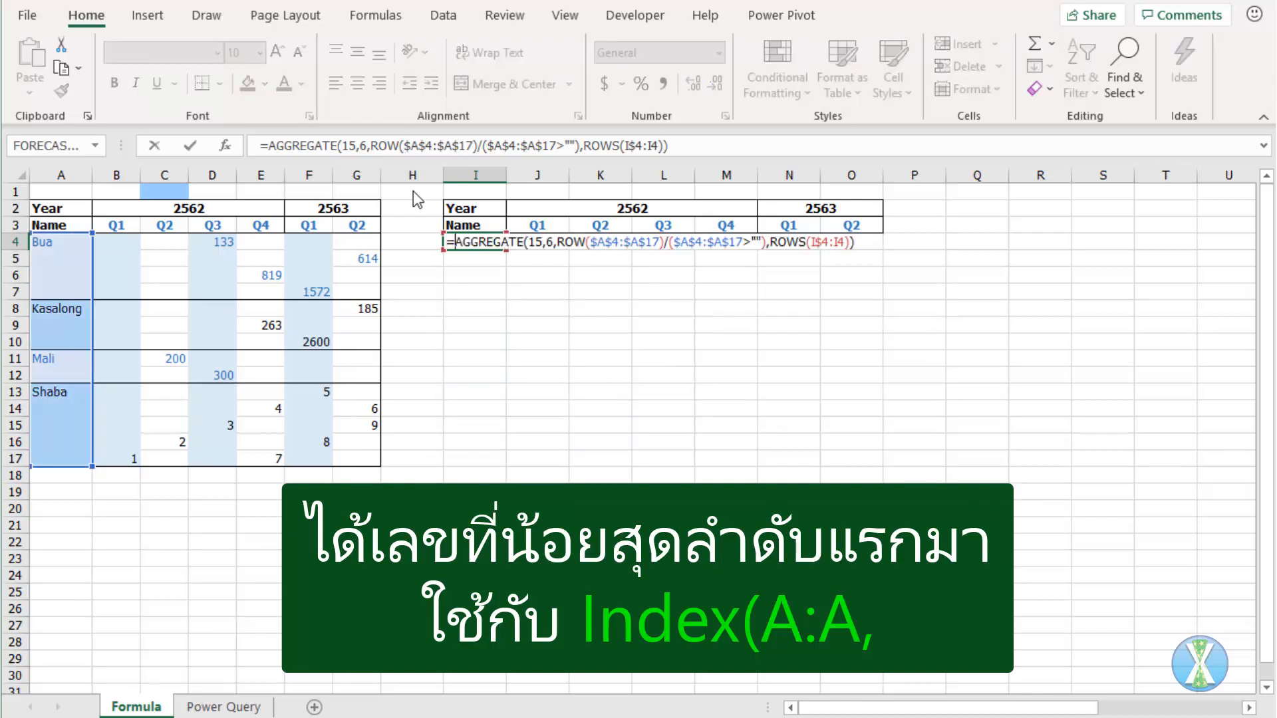
{"action": "type", "text": "index("}
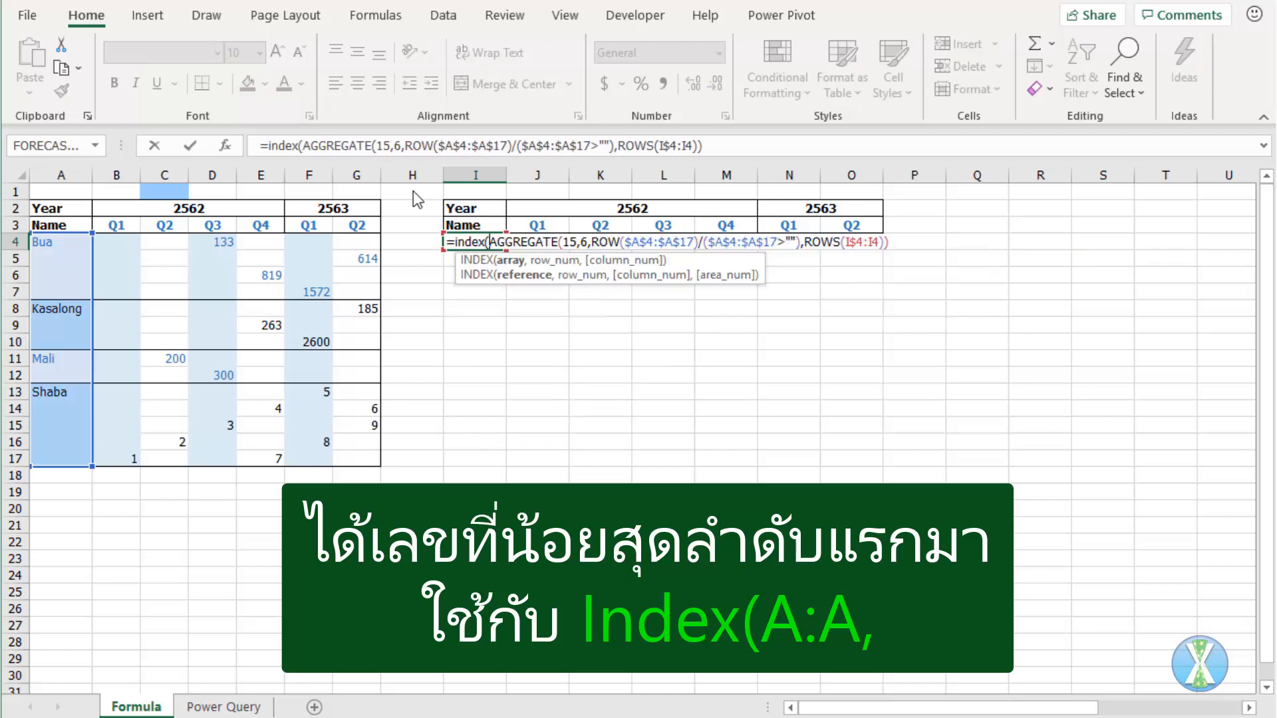
{"action": "type", "text": "a:A"}
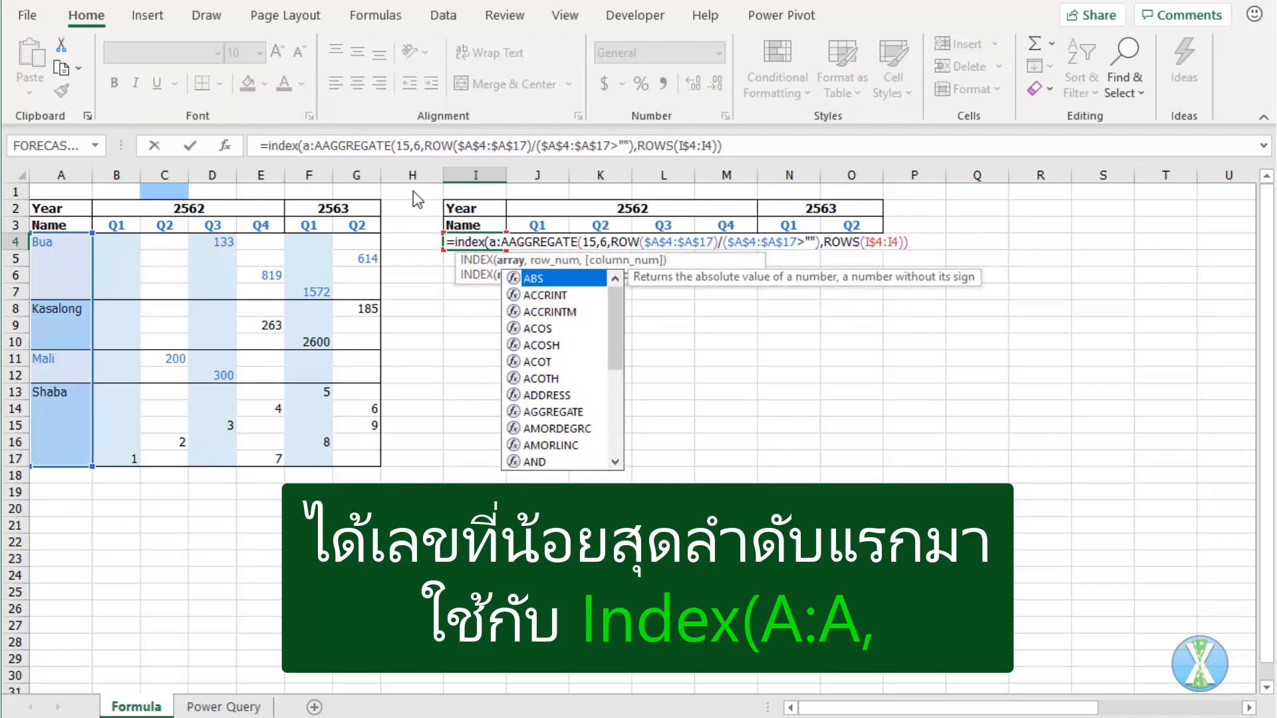
{"action": "type", "text": ","}
{"action": "type", "text": ")"}
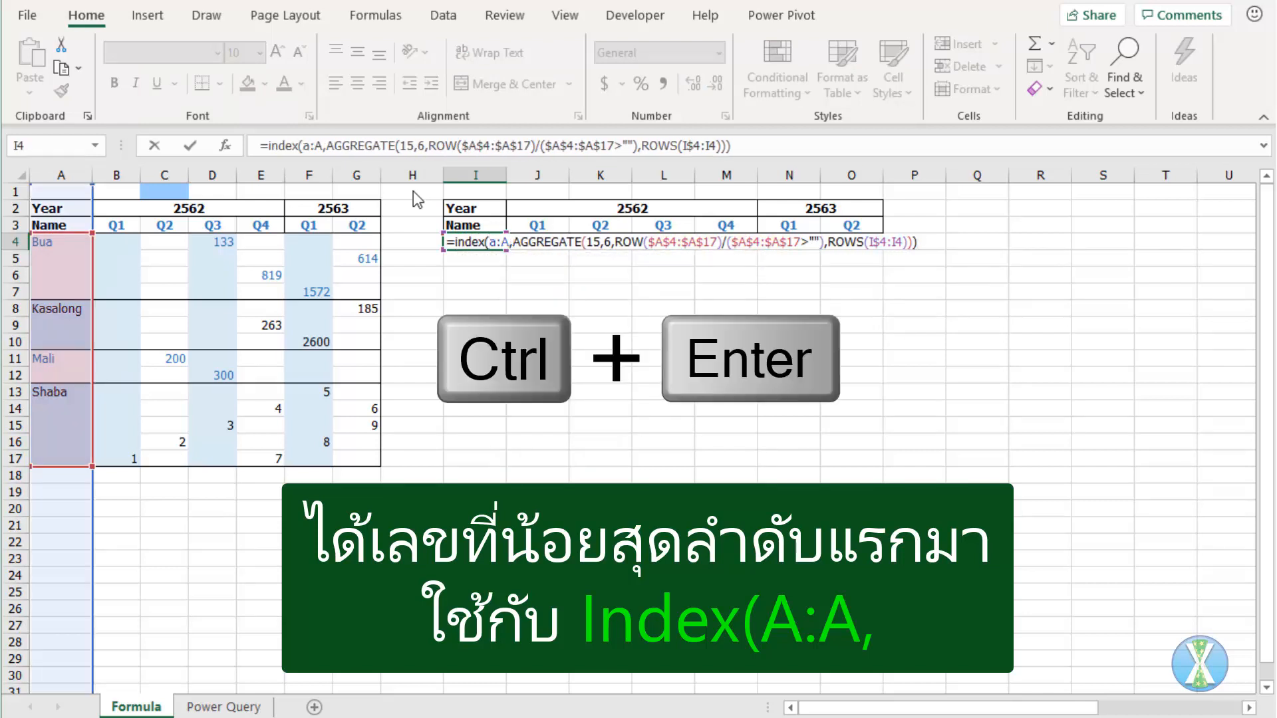
{"action": "key", "text": "ctrl+Return"}
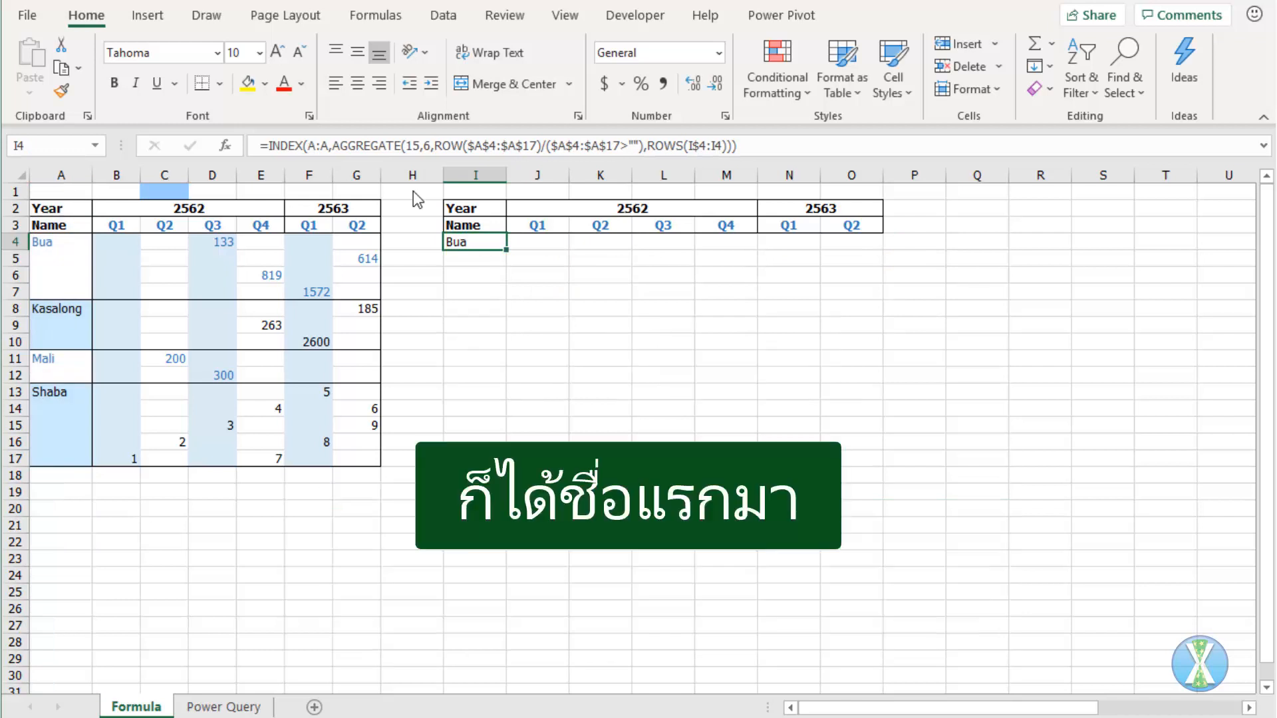
- Fill the name formula from I4 down through I8
{"action": "key", "text": "shift+Down"}
{"action": "key", "text": "shift+Down"}
{"action": "key", "text": "shift+Down"}
{"action": "key", "text": "shift+Down"}
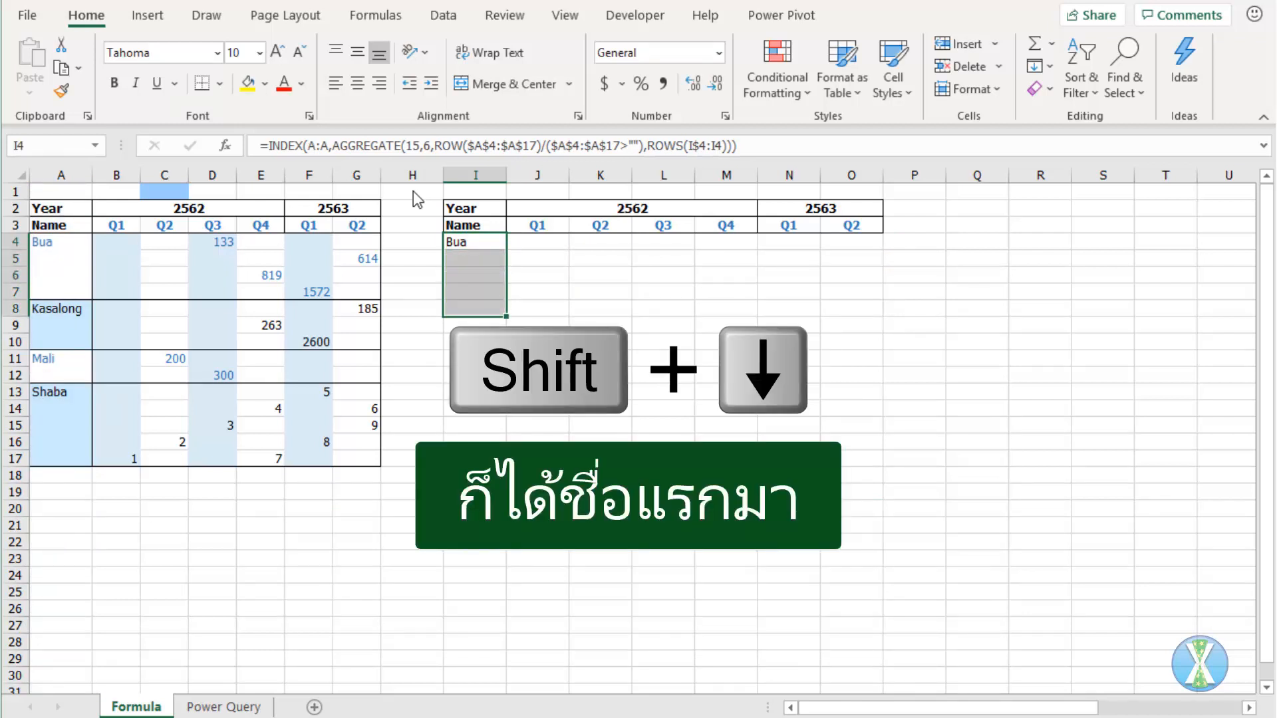
{"action": "key", "text": "ctrl+d"}
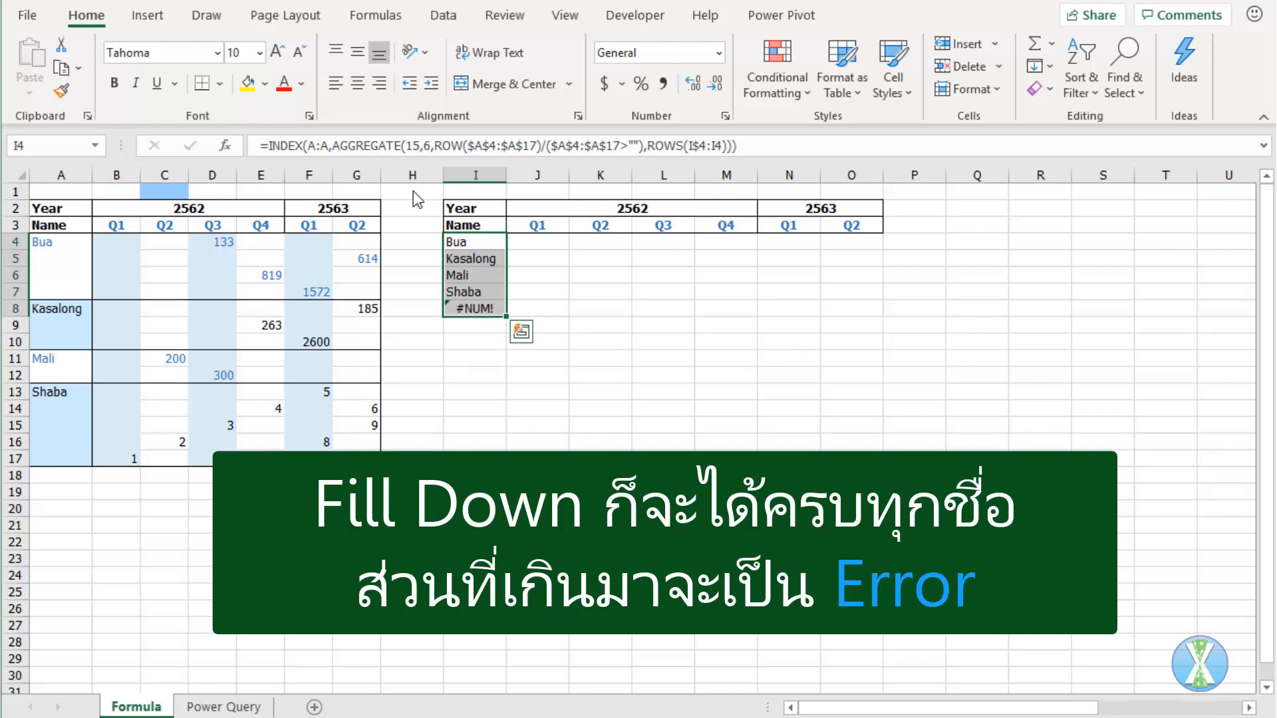
- Wrap the name formula in I4:I8 in IFERROR with "" as the value if error, applying it to the whole selection
{"action": "key", "text": "F2"}
{"action": "key", "text": "Home"}
{"action": "key", "text": "Right"}
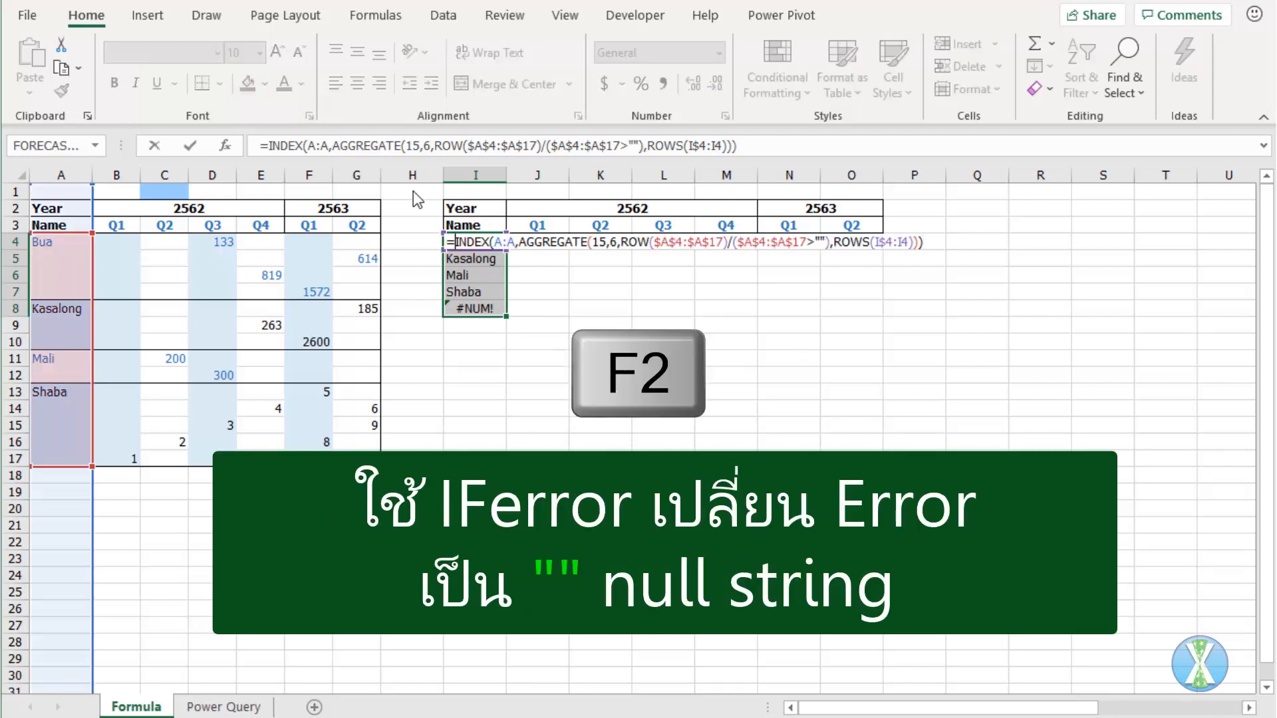
{"action": "type", "text": "i"}
{"action": "key", "text": "Down"}
{"action": "key", "text": "Tab"}
{"action": "key", "text": "End"}
{"action": "type", "text": ","}
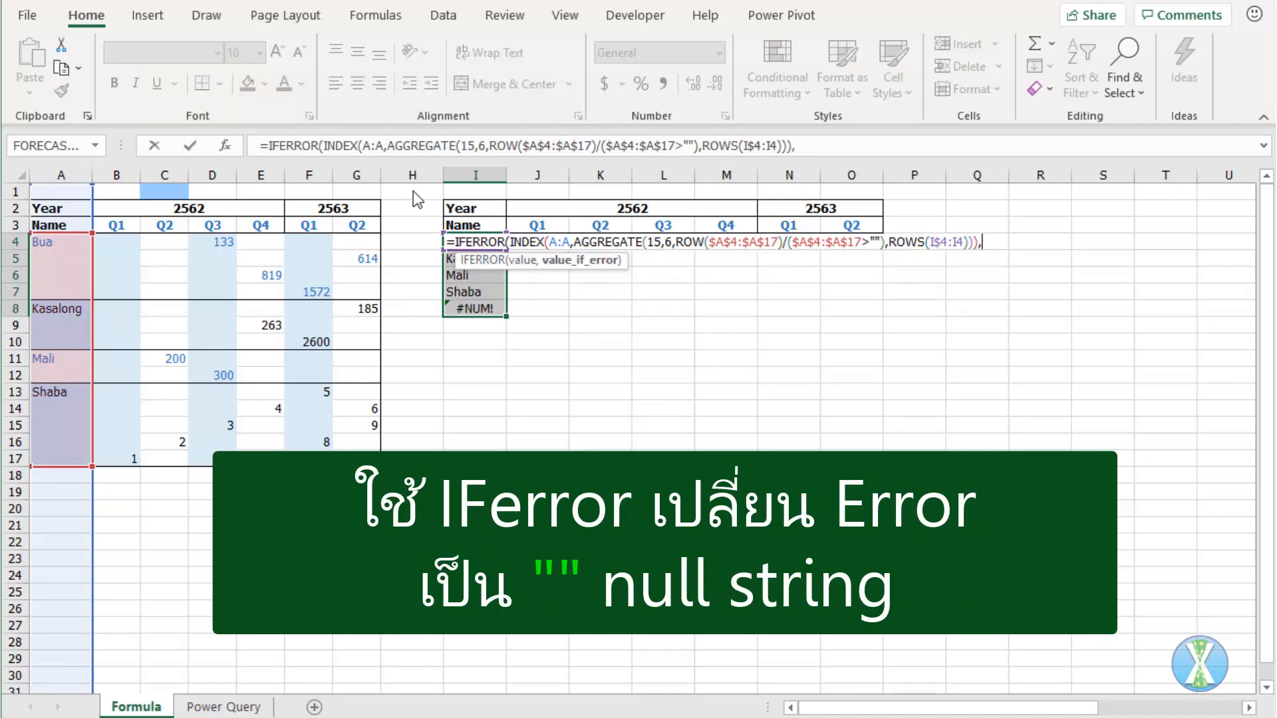
{"action": "type", "text": "\"\")"}
{"action": "key", "text": "ctrl+Return"}
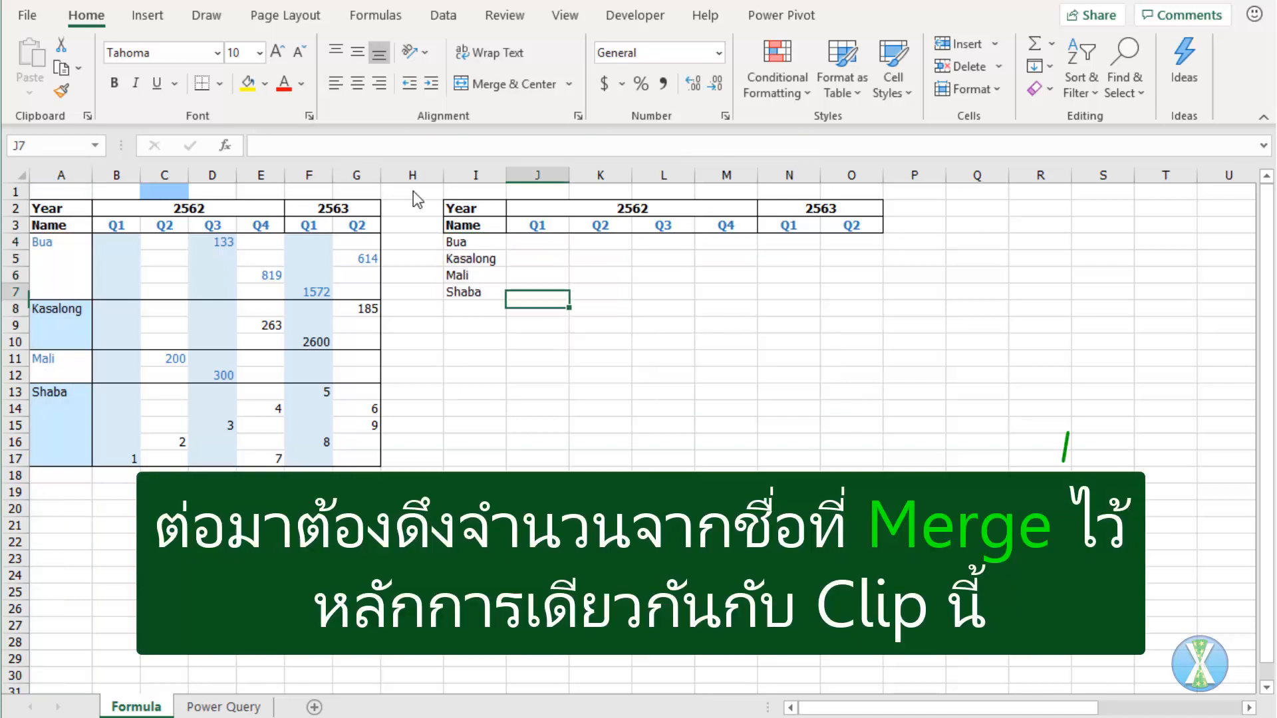
- Copy the ROW($A$4:$A$17)/($A$4:$A$17>"") fragment from the formula in I4, leaving that formula as is
{"action": "key", "text": "Up"}
{"action": "key", "text": "Up"}
{"action": "key", "text": "Up"}
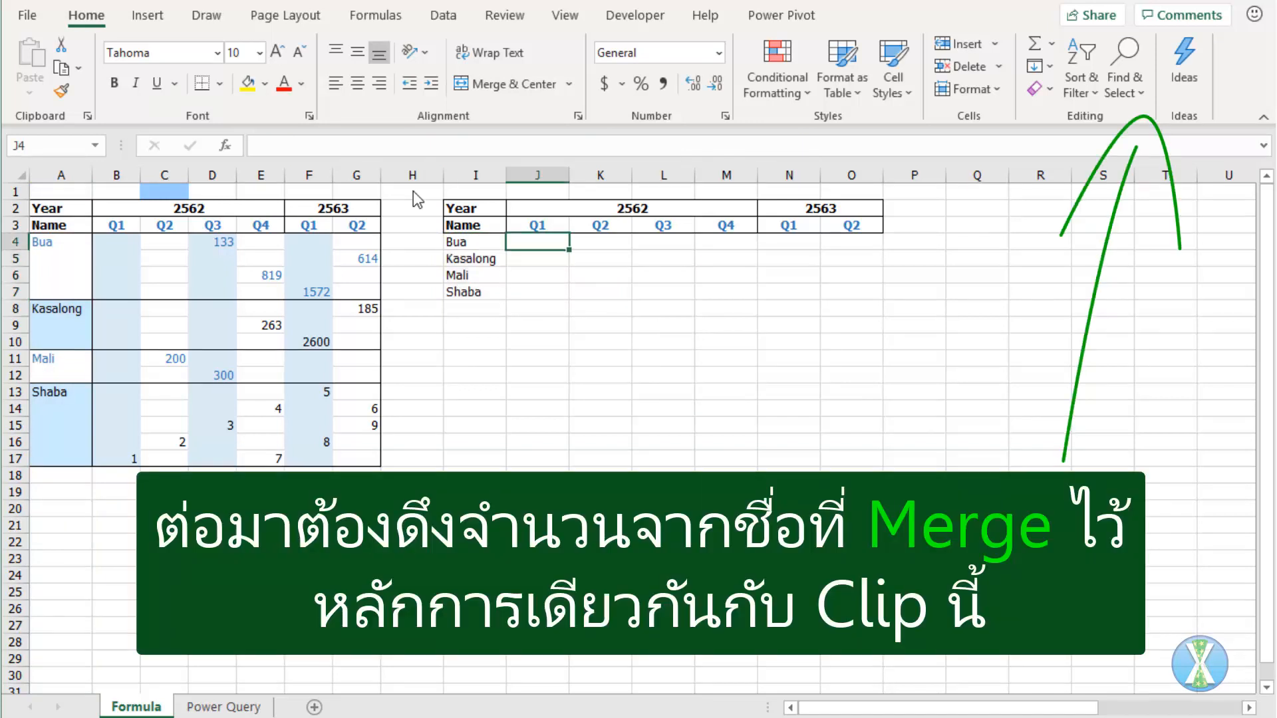
{"action": "key", "text": "Left"}
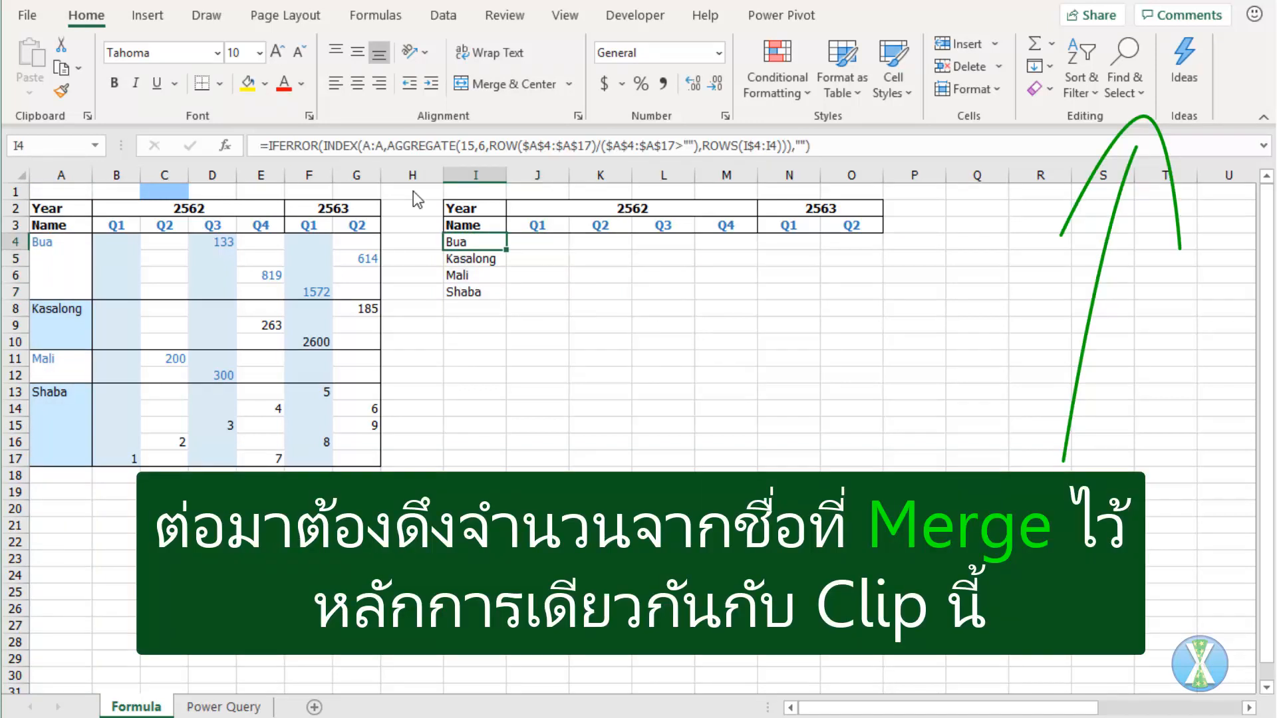
{"action": "key", "text": "F2"}
{"action": "key", "text": "Left"}
{"action": "key", "text": "Left"}
{"action": "key", "text": "Left"}
{"action": "key", "text": "Left"}
{"action": "key", "text": "Left"}
{"action": "key", "text": "Left"}
{"action": "key", "text": "Left"}
{"action": "key", "text": "Left"}
{"action": "key", "text": "Left"}
{"action": "key", "text": "Left"}
{"action": "key", "text": "Left"}
{"action": "key", "text": "Left"}
{"action": "key", "text": "Left"}
{"action": "key", "text": "Left"}
{"action": "key", "text": "Left"}
{"action": "key", "text": "Left"}
{"action": "key", "text": "Left"}
{"action": "key", "text": "Left"}
{"action": "key", "text": "Left"}
{"action": "key", "text": "Left"}
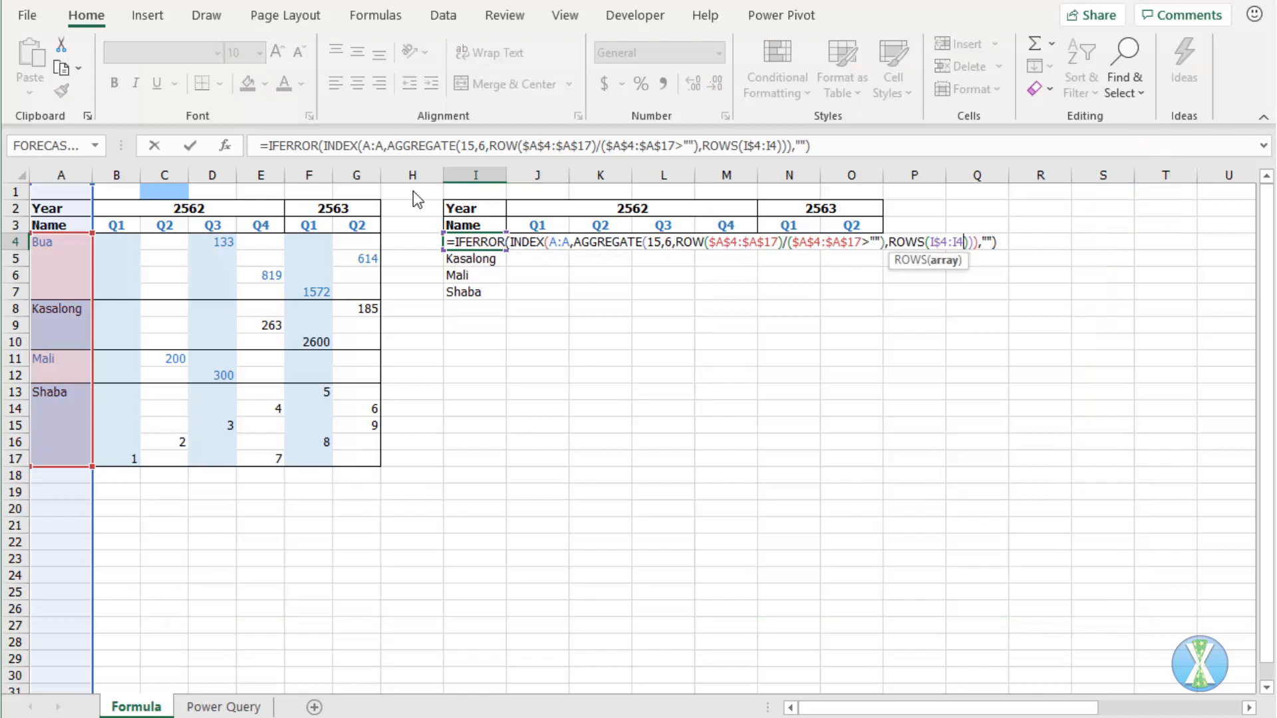
{"action": "key", "text": "shift+Left"}
{"action": "key", "text": "shift+Left"}
{"action": "key", "text": "shift+Left"}
{"action": "key", "text": "shift+Left"}
{"action": "key", "text": "shift+Left"}
{"action": "key", "text": "shift+Left"}
{"action": "key", "text": "shift+Left"}
{"action": "key", "text": "shift+Left"}
{"action": "key", "text": "shift+Left"}
{"action": "key", "text": "shift+Left"}
{"action": "key", "text": "shift+Left"}
{"action": "key", "text": "shift+Left"}
{"action": "key", "text": "shift+Left"}
{"action": "key", "text": "shift+Left"}
{"action": "key", "text": "shift+Left"}
{"action": "key", "text": "shift+Left"}
{"action": "key", "text": "shift+Left"}
{"action": "key", "text": "shift+Left"}
{"action": "key", "text": "shift+Left"}
{"action": "key", "text": "shift+Left"}
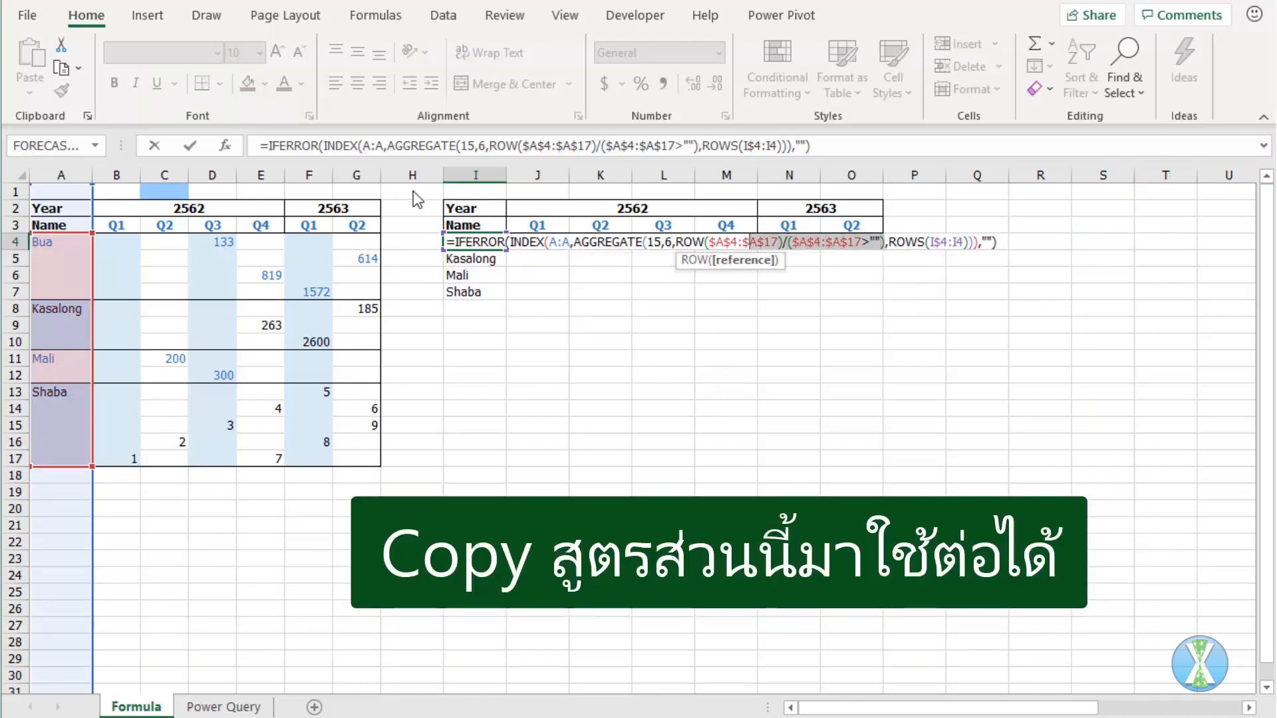
{"action": "key", "text": "ctrl+c"}
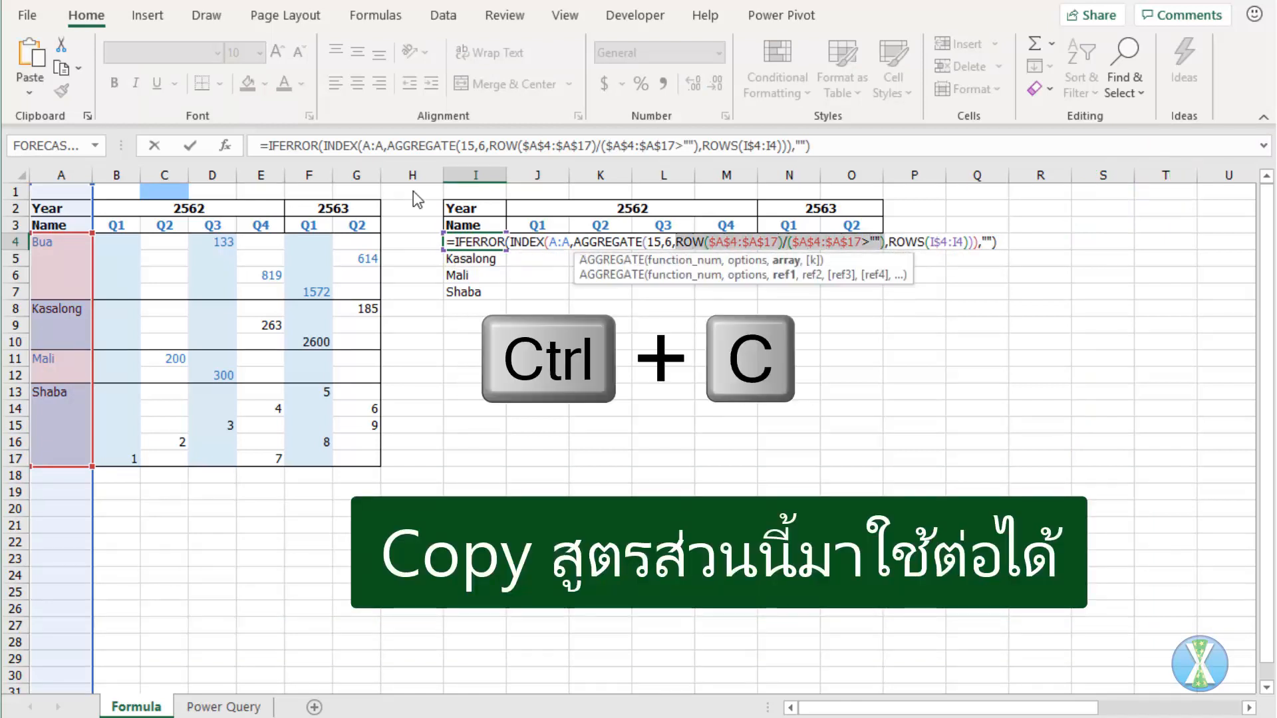
{"action": "key", "text": "Escape"}
- Enter the copied fragment in J4 as the formula =ROW($A$4:$A$17)/($A$4:$A$17>"")
{"action": "key", "text": "Right"}
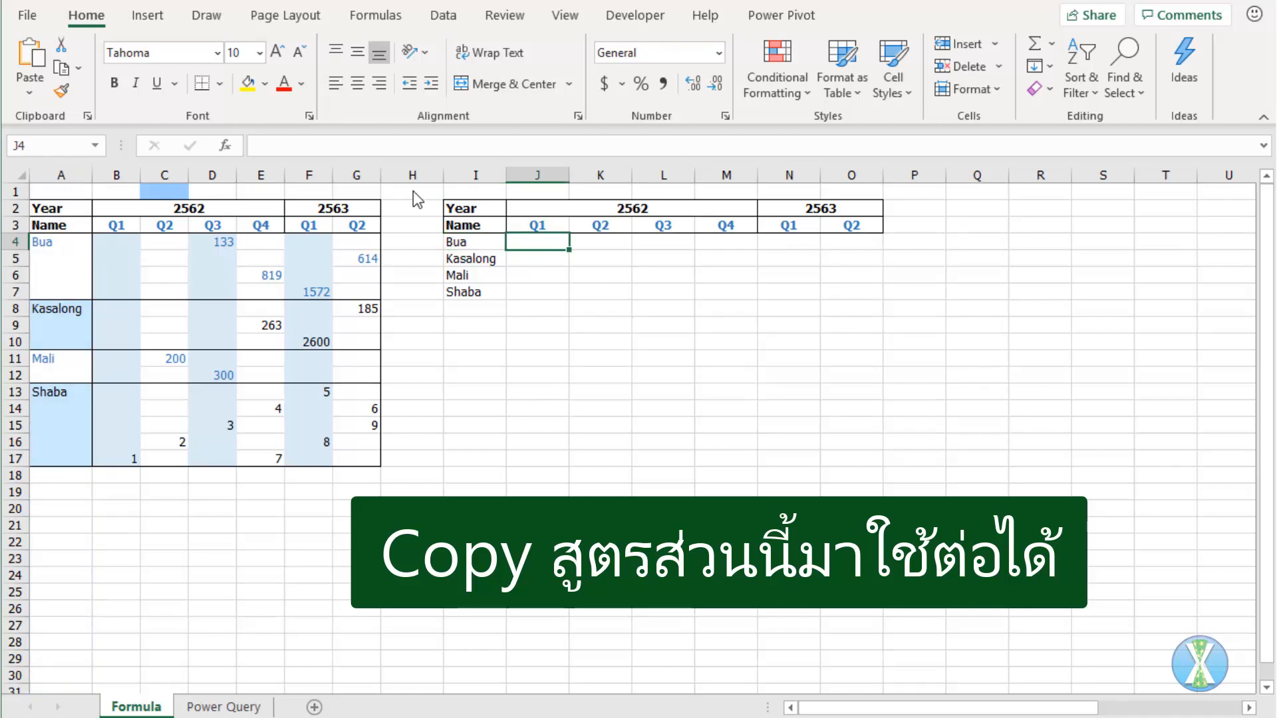
{"action": "type", "text": "="}
{"action": "key", "text": "ctrl+v"}
{"action": "key", "text": "ctrl+Return"}
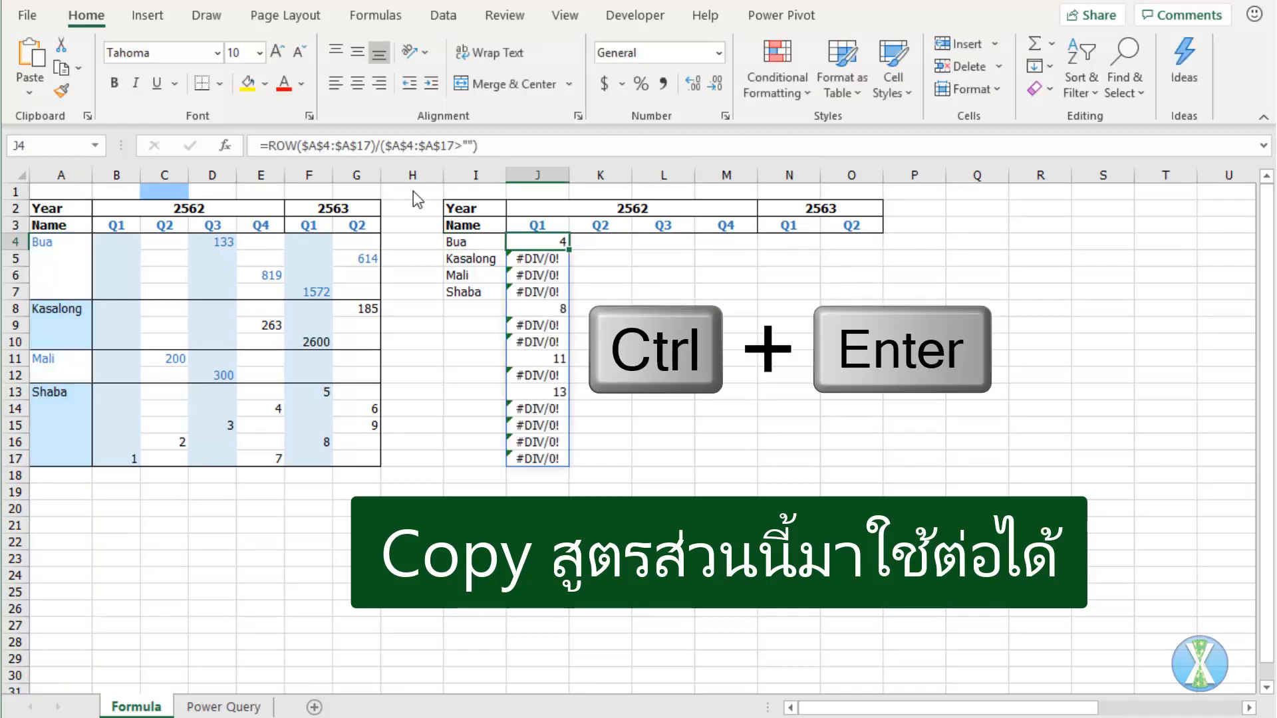
- Insert LOOKUP( at the start of the J4 formula and paste another copy of the ROW fragment as its first argument
{"action": "key", "text": "F2"}
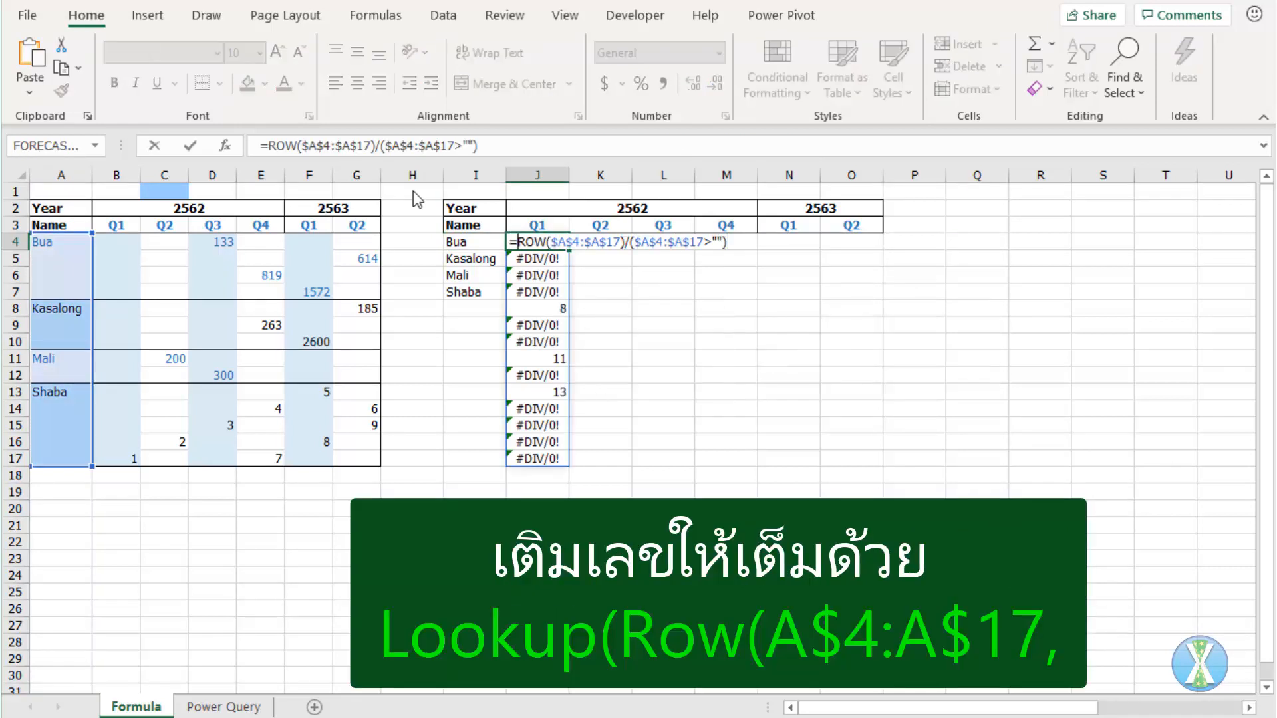
{"action": "key", "text": "Home"}
{"action": "key", "text": "Right"}
{"action": "type", "text": "look"}
{"action": "key", "text": "Tab"}
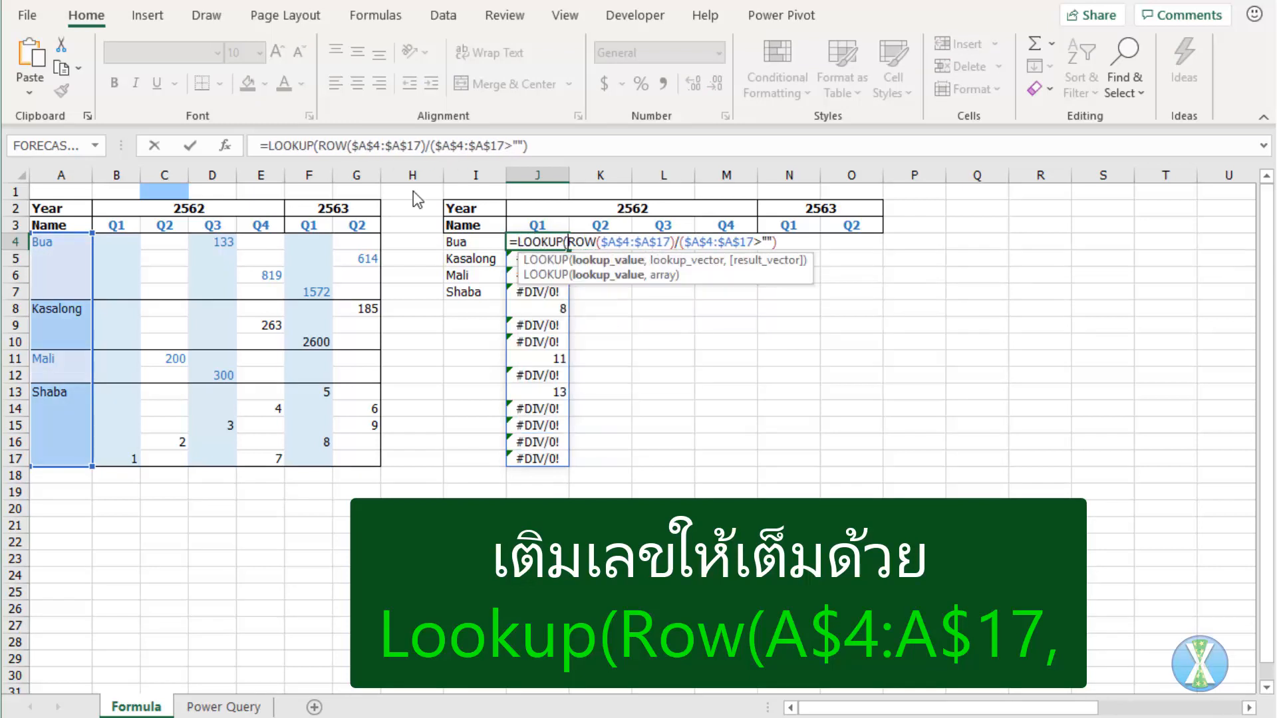
{"action": "key", "text": "ctrl+v"}
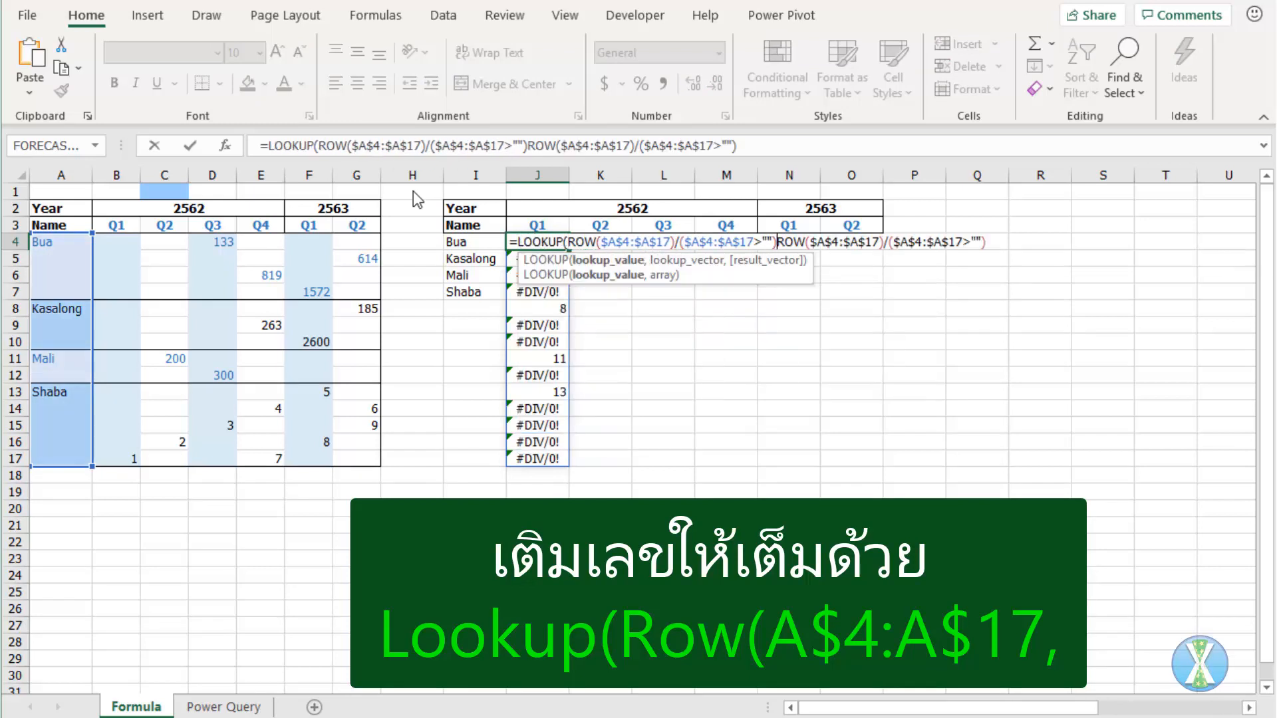
- Trim the LOOKUP's first argument to ROW($A$4:$A$17), separate it from the lookup vector with a comma, and enter the formula
{"action": "key", "text": "Delete"}
{"action": "key", "text": "Delete"}
{"action": "key", "text": "Delete"}
{"action": "key", "text": "Delete"}
{"action": "key", "text": "Delete"}
{"action": "key", "text": "Delete"}
{"action": "key", "text": "Delete"}
{"action": "key", "text": "Delete"}
{"action": "key", "text": "Delete"}
{"action": "key", "text": "Delete"}
{"action": "key", "text": "Delete"}
{"action": "key", "text": "Delete"}
{"action": "key", "text": "Delete"}
{"action": "key", "text": "Delete"}
{"action": "key", "text": "Delete"}
{"action": "key", "text": "Delete"}
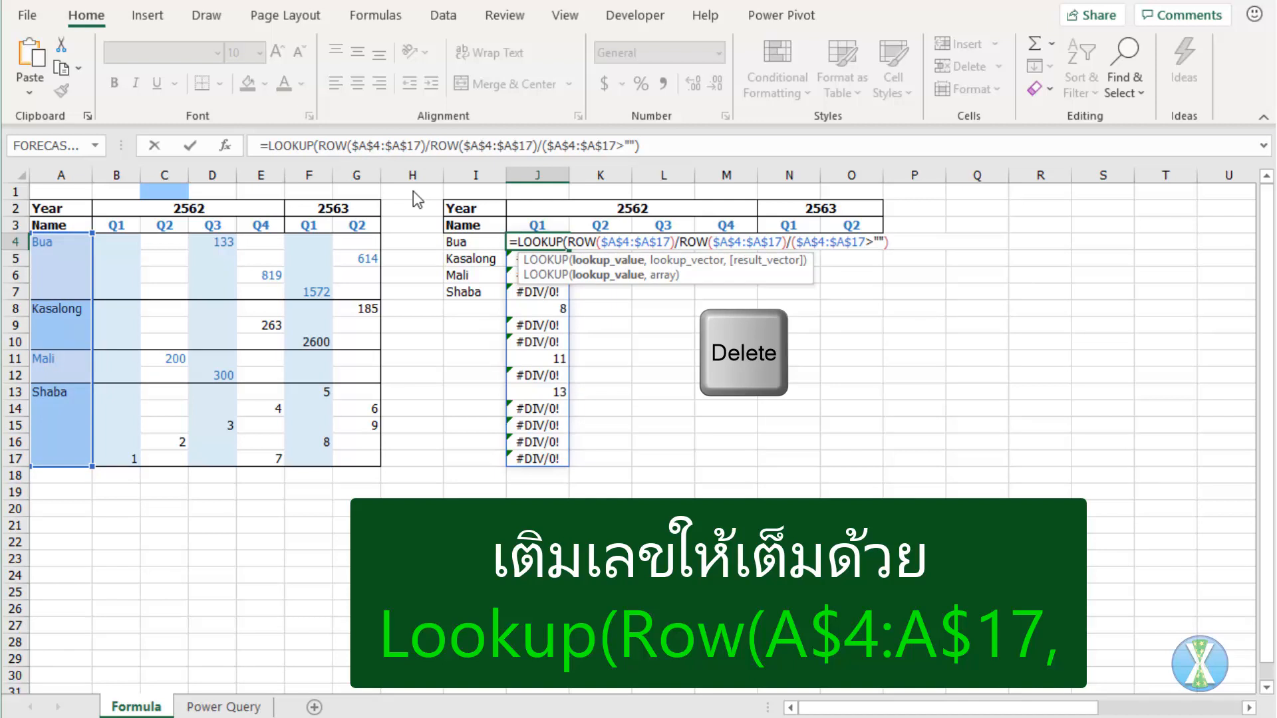
{"action": "key", "text": "BackSpace"}
{"action": "type", "text": ","}
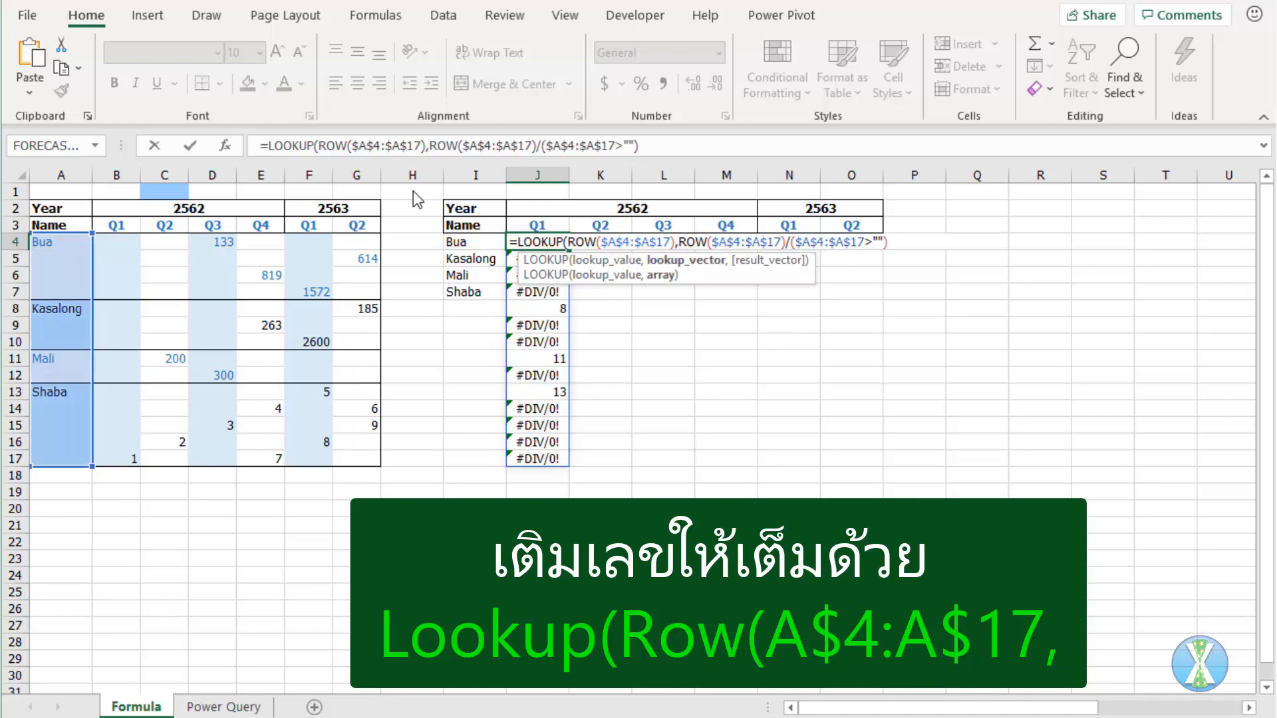
{"action": "key", "text": "ctrl+Return"}
- Compare the LOOKUP result in J4 with the name's row by appending =MATCH($I4,$A:$A,) and enter the formula
{"action": "key", "text": "F2"}
{"action": "type", "text": "=mat"}
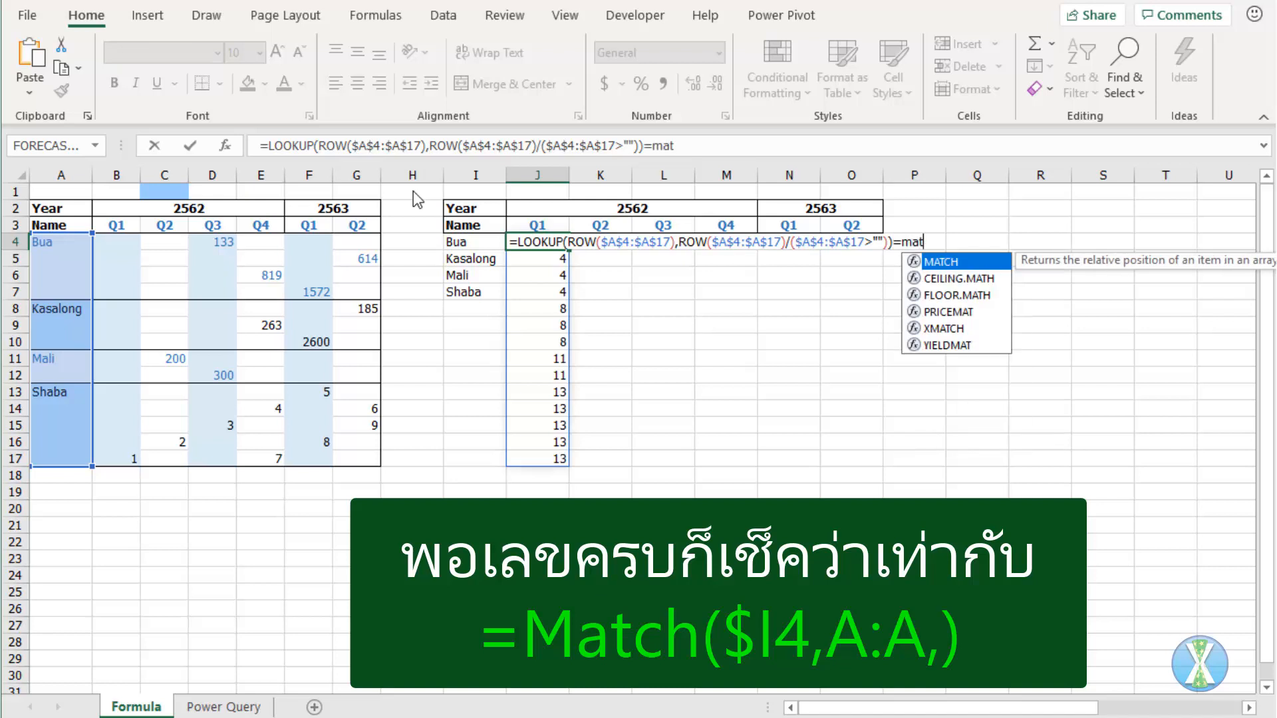
{"action": "key", "text": "Tab"}
{"action": "key", "text": "Left"}
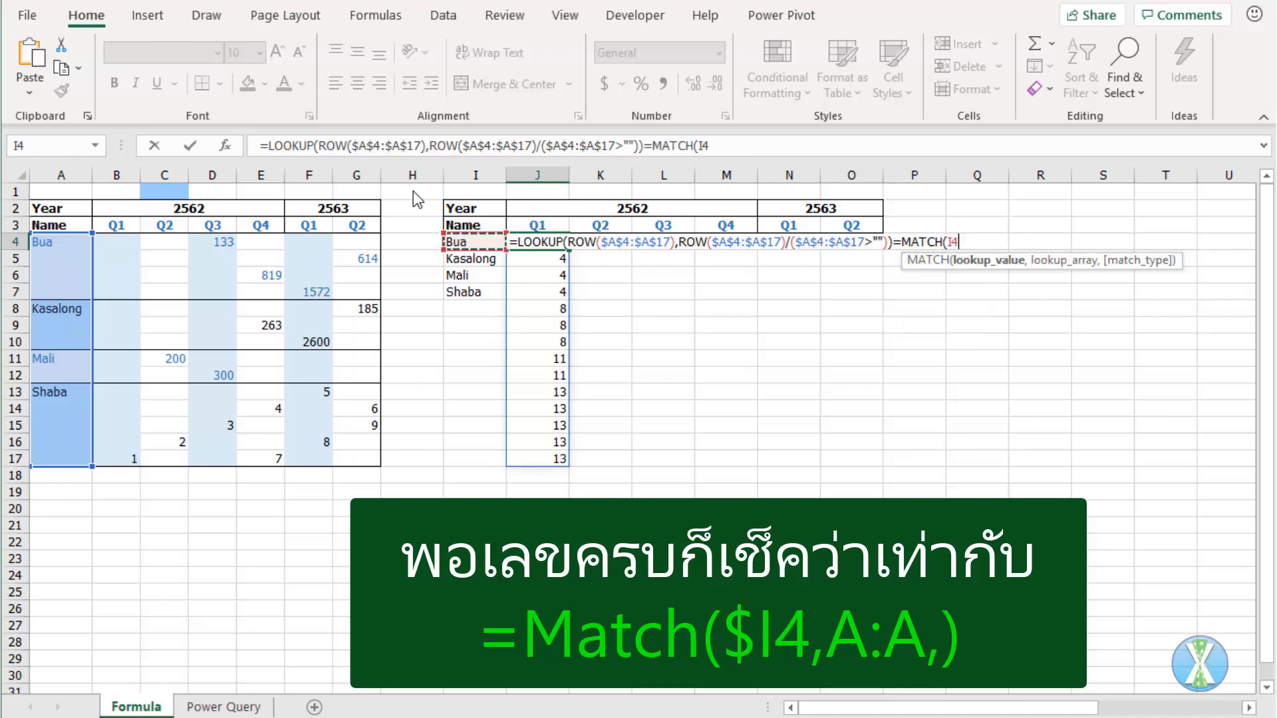
{"action": "key", "text": "F4"}
{"action": "key", "text": "F4"}
{"action": "key", "text": "F4"}
{"action": "type", "text": ",a:a"}
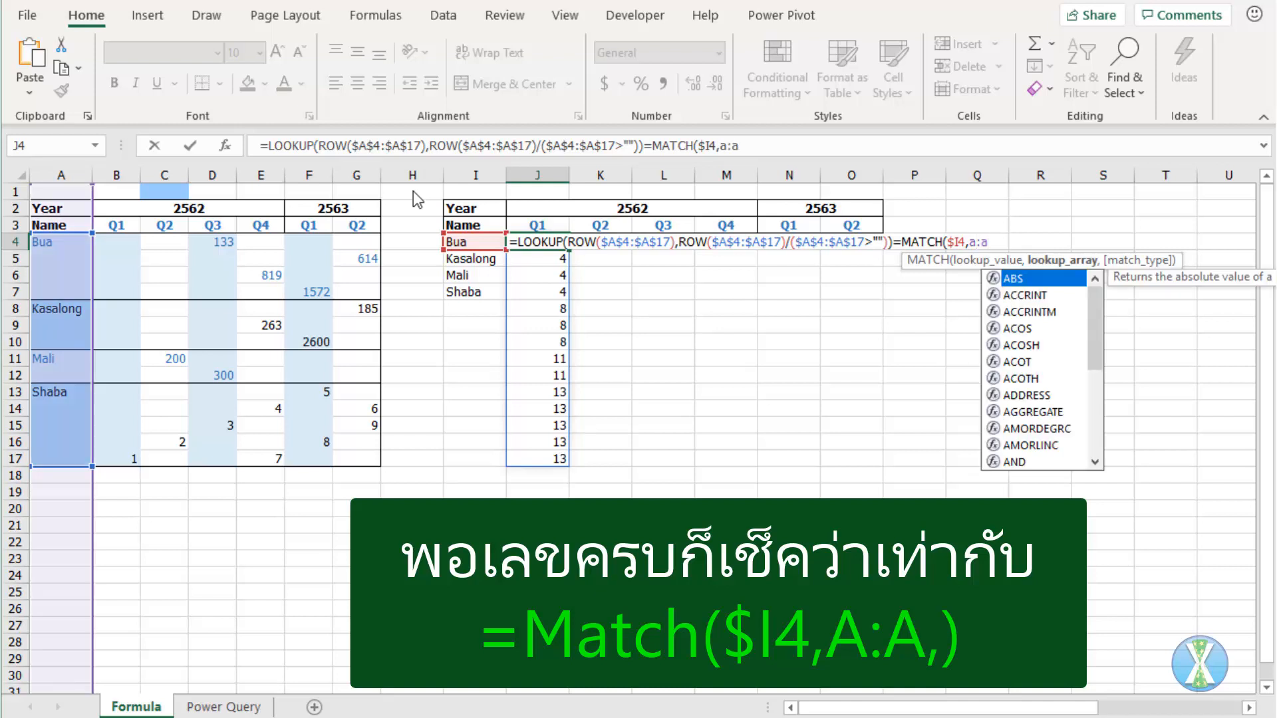
{"action": "key", "text": "F4"}
{"action": "type", "text": ",)"}
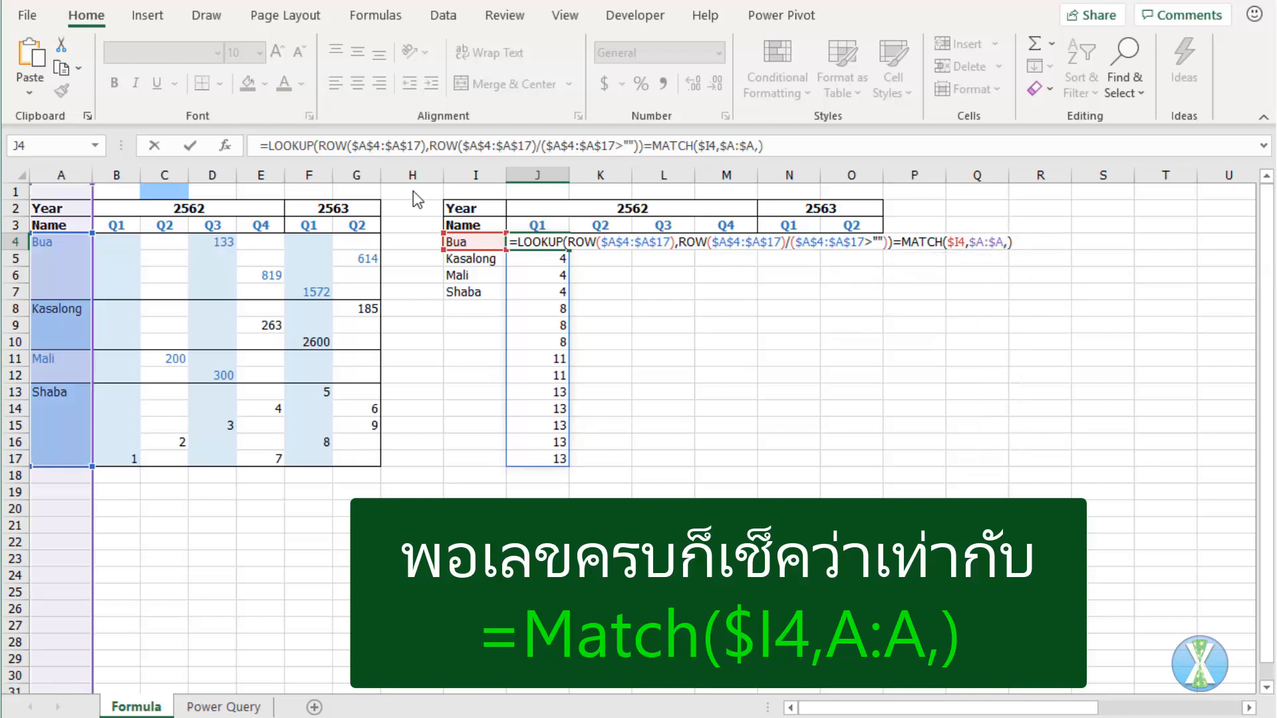
{"action": "key", "text": "ctrl+Return"}
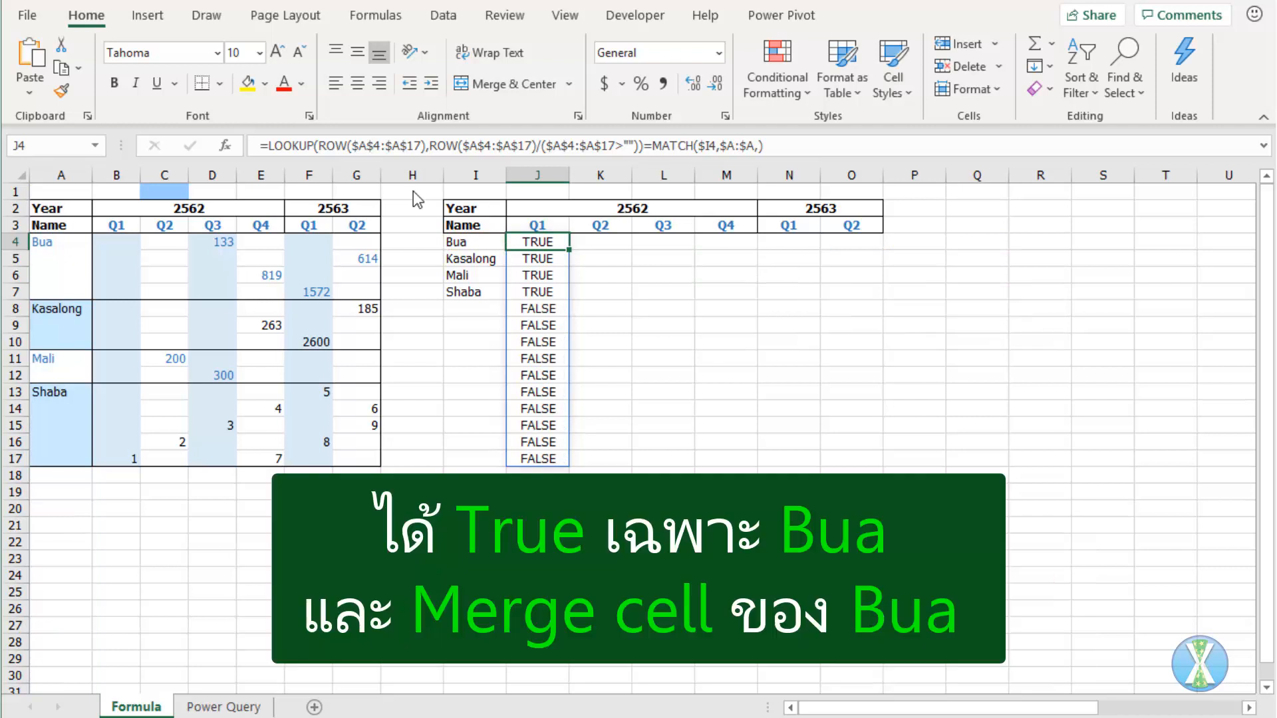
- Enclose the comparison in J4 in parentheses and multiply it by B$4:B$17, with only the rows locked
{"action": "key", "text": "F2"}
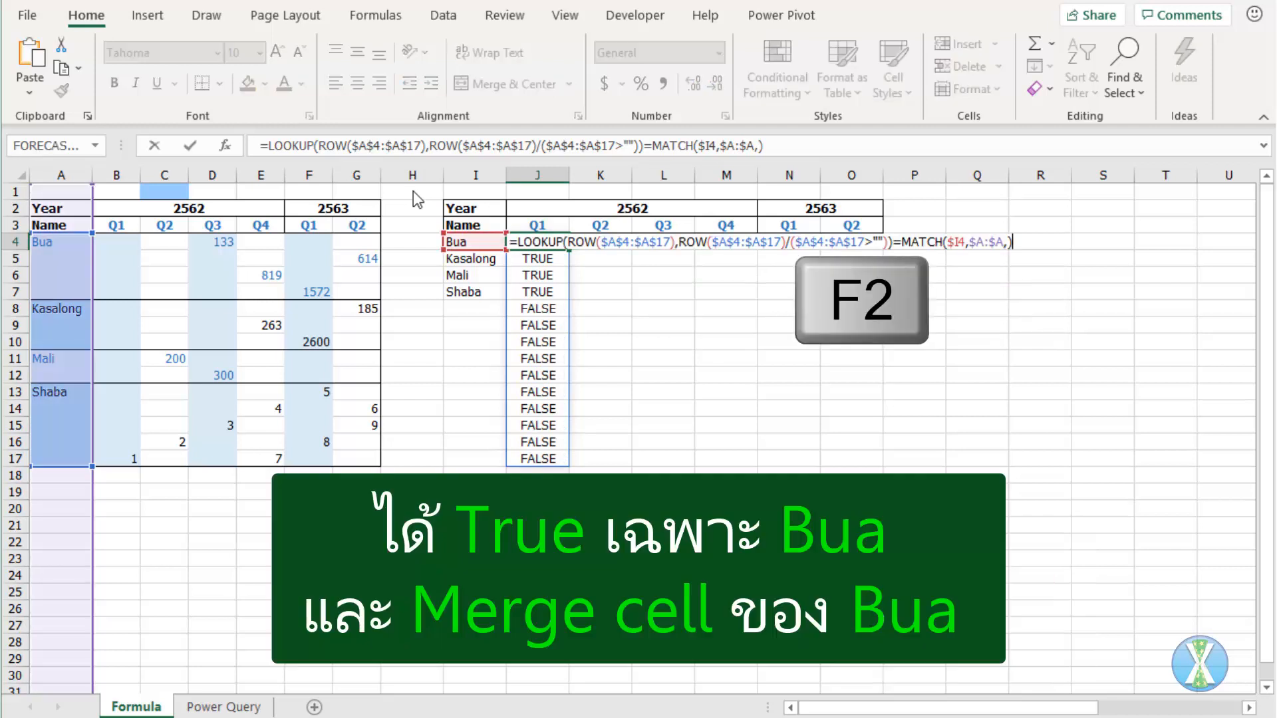
{"action": "type", "text": ")"}
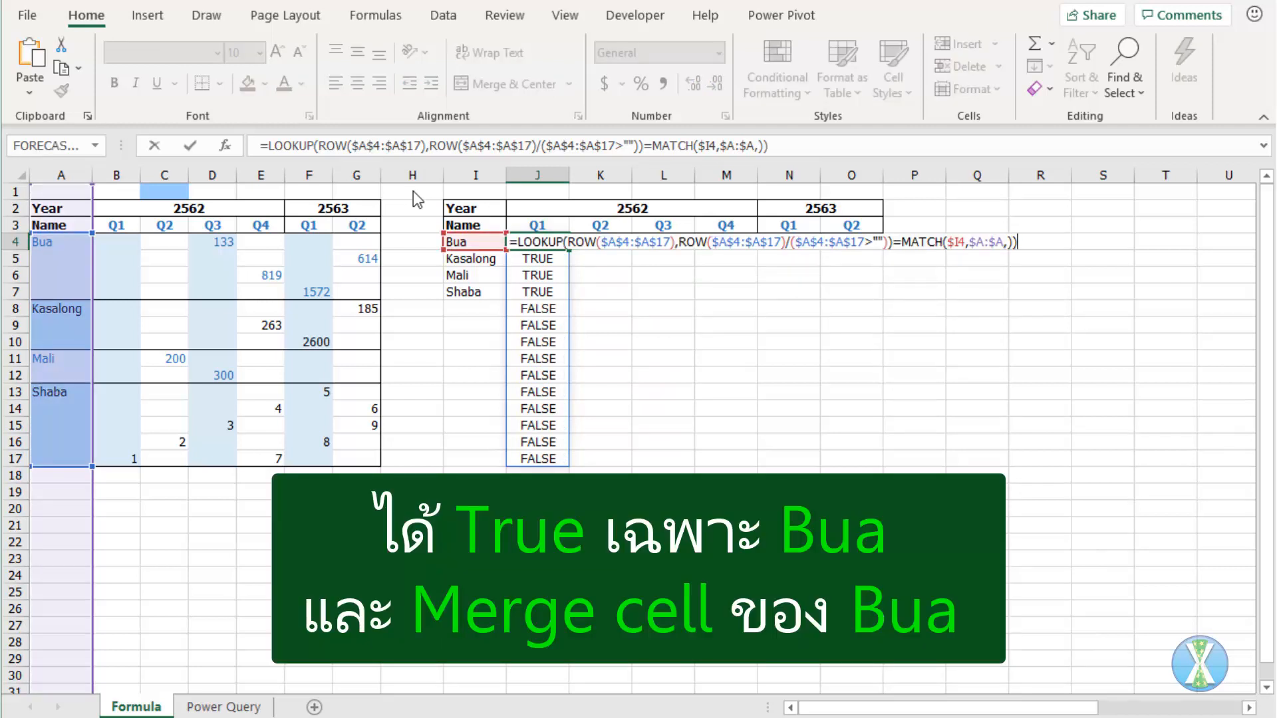
{"action": "type", "text": "("}
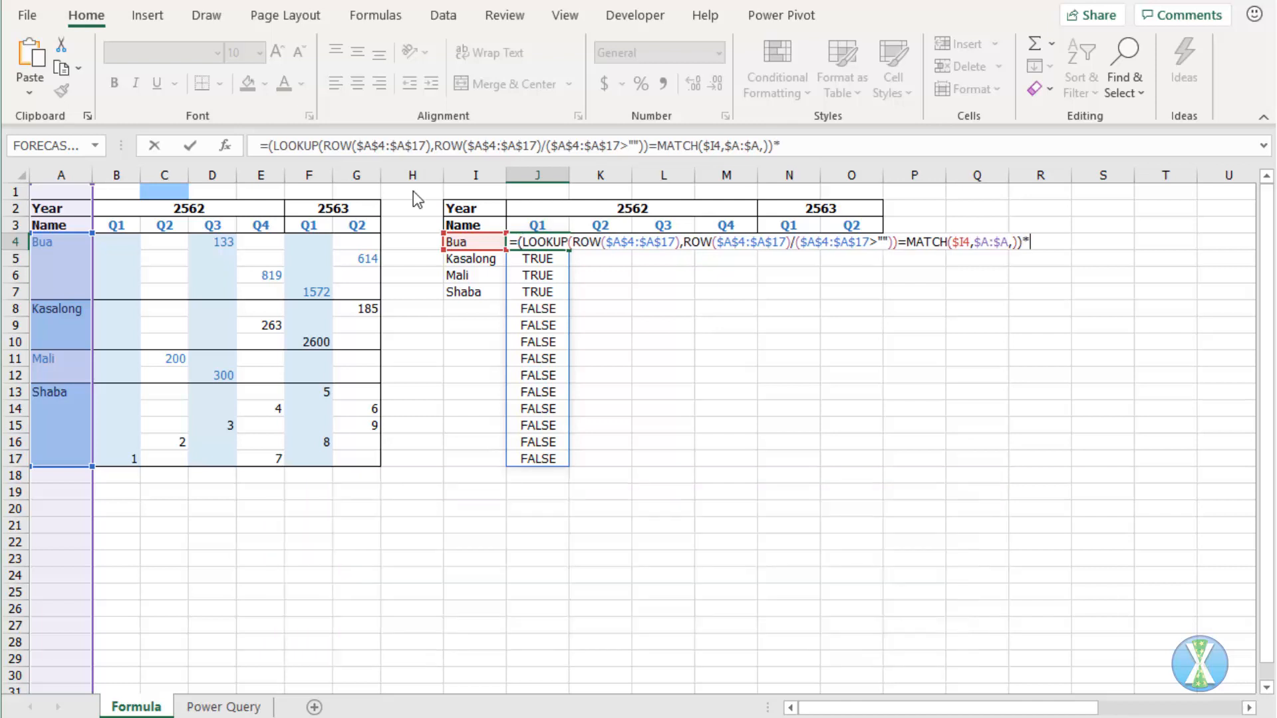
{"action": "type", "text": "*"}
{"action": "key", "text": "Left"}
{"action": "key", "text": "Left"}
{"action": "key", "text": "Left"}
{"action": "key", "text": "Left"}
{"action": "key", "text": "Left"}
{"action": "key", "text": "Left"}
{"action": "key", "text": "Left"}
{"action": "key", "text": "Left"}
{"action": "key", "text": "Left"}
{"action": "key", "text": "Right"}
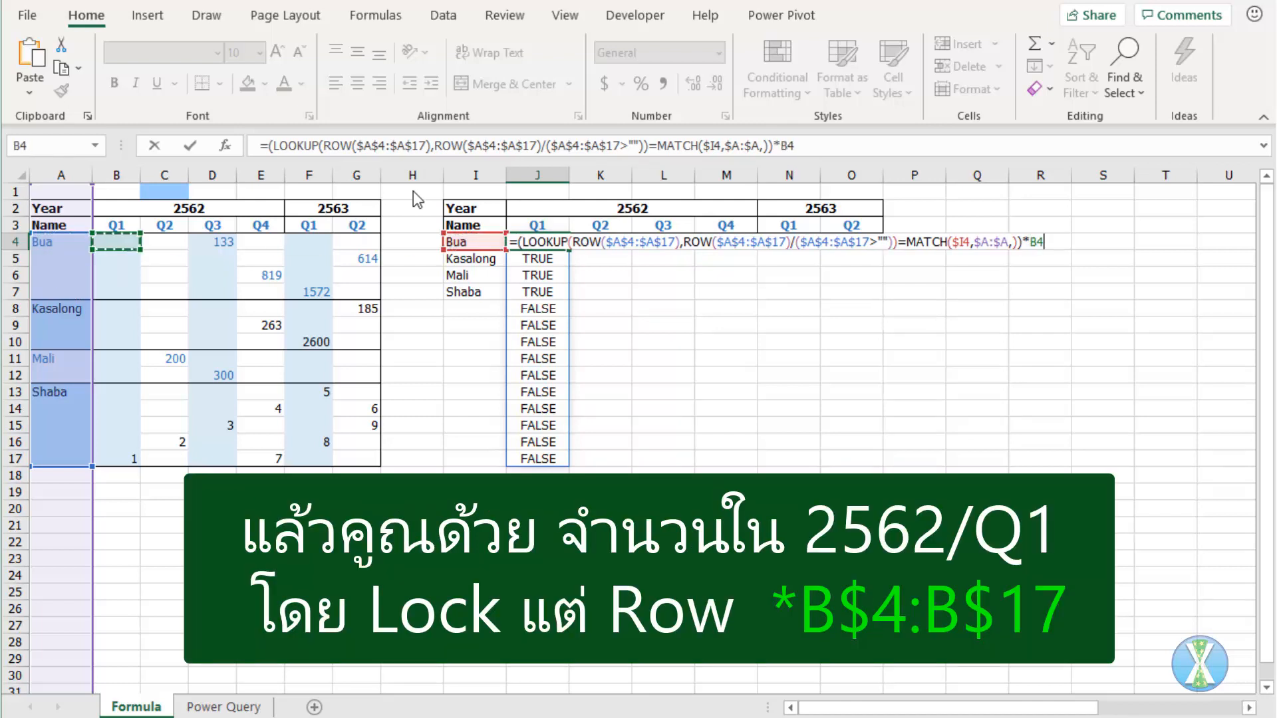
{"action": "key", "text": "ctrl+shift+Down"}
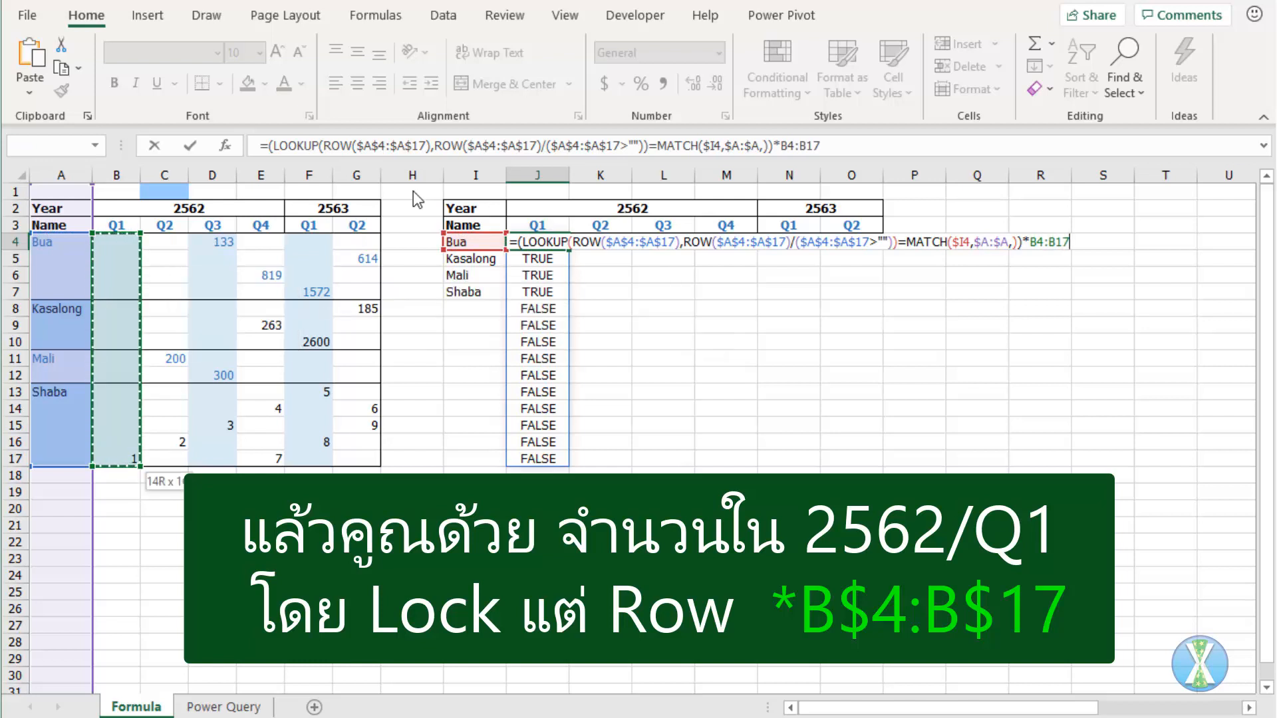
{"action": "key", "text": "F4"}
{"action": "key", "text": "F4"}
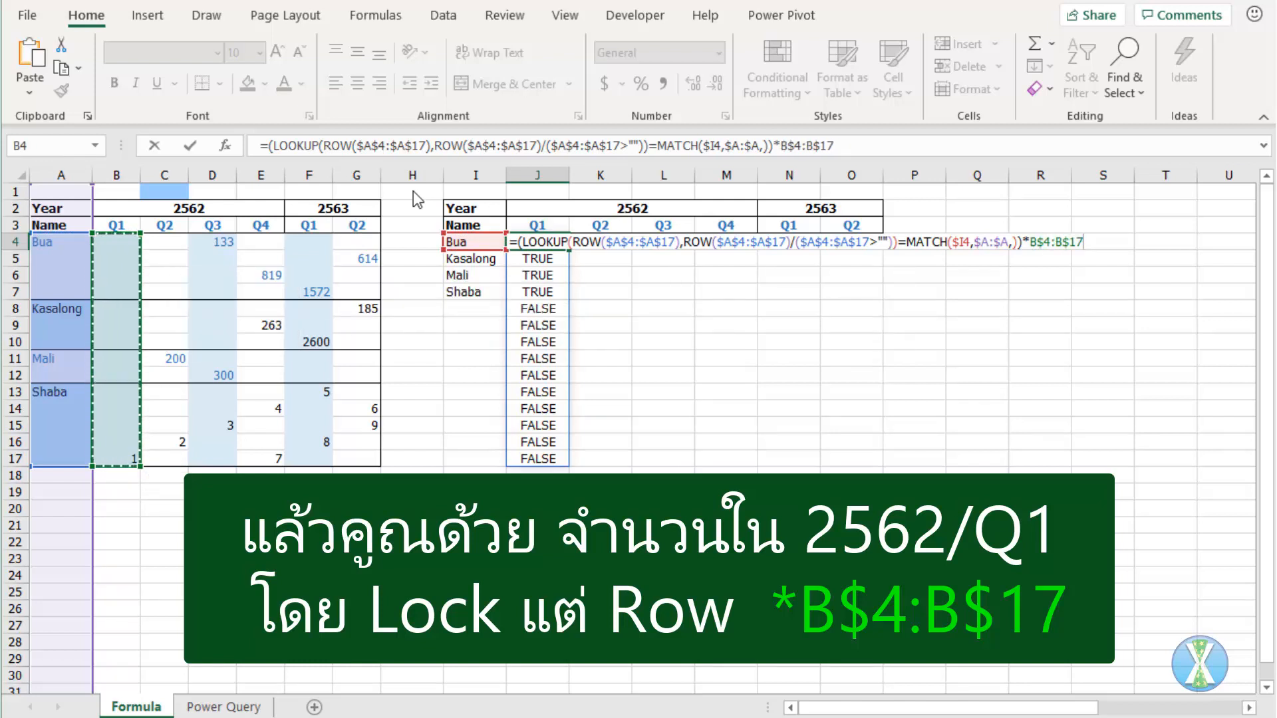
{"action": "key", "text": "ctrl+Return"}
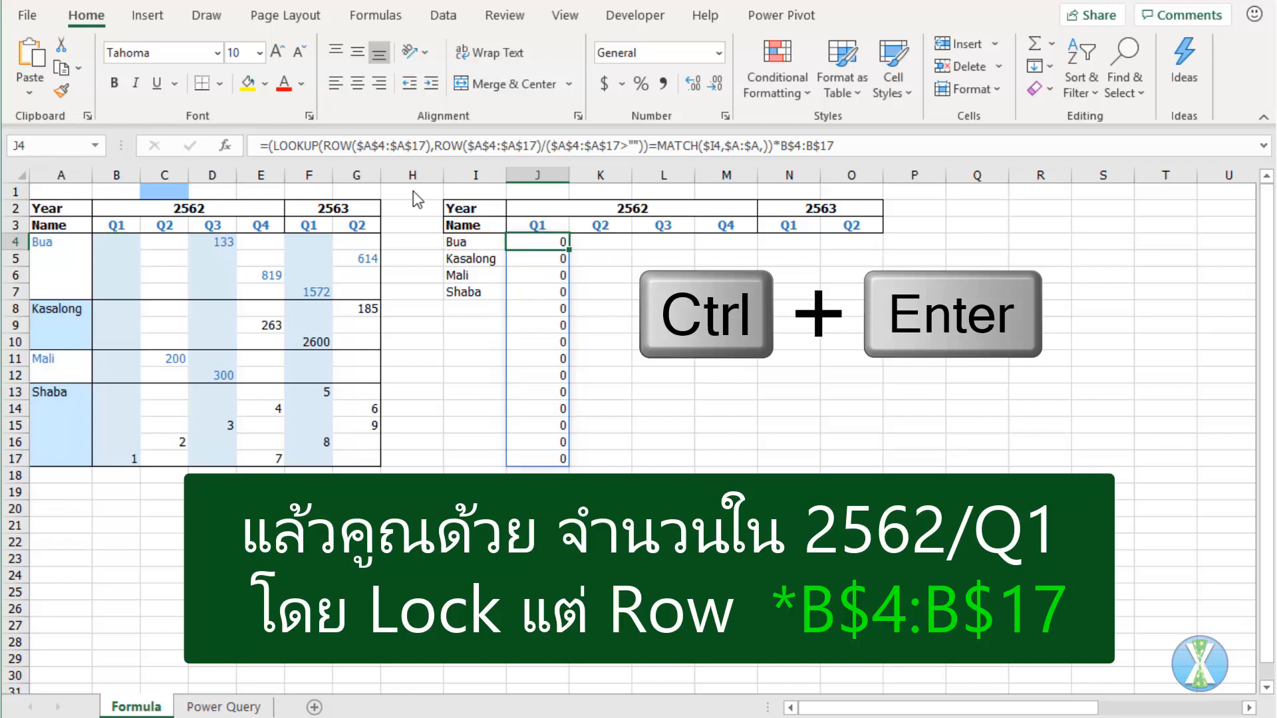
- Test the formula by entering 1 in B4 and 2 in B6 of the source table's 2562 Q1 column
{"action": "key", "text": "Left"}
{"action": "key", "text": "Left"}
{"action": "key", "text": "Left"}
{"action": "key", "text": "Left"}
{"action": "key", "text": "Left"}
{"action": "key", "text": "Left"}
{"action": "key", "text": "Left"}
{"action": "key", "text": "Left"}
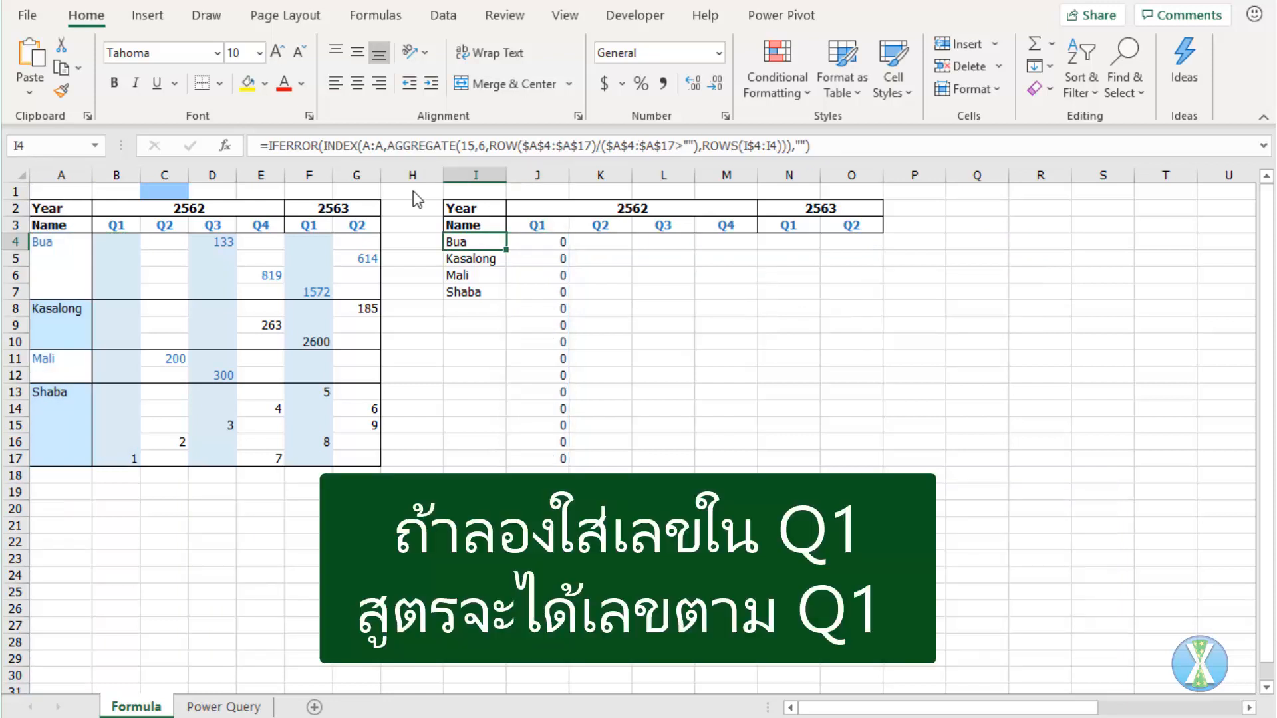
{"action": "type", "text": "1"}
{"action": "key", "text": "Return"}
{"action": "key", "text": "Down"}
{"action": "type", "text": "2"}
{"action": "key", "text": "Return"}
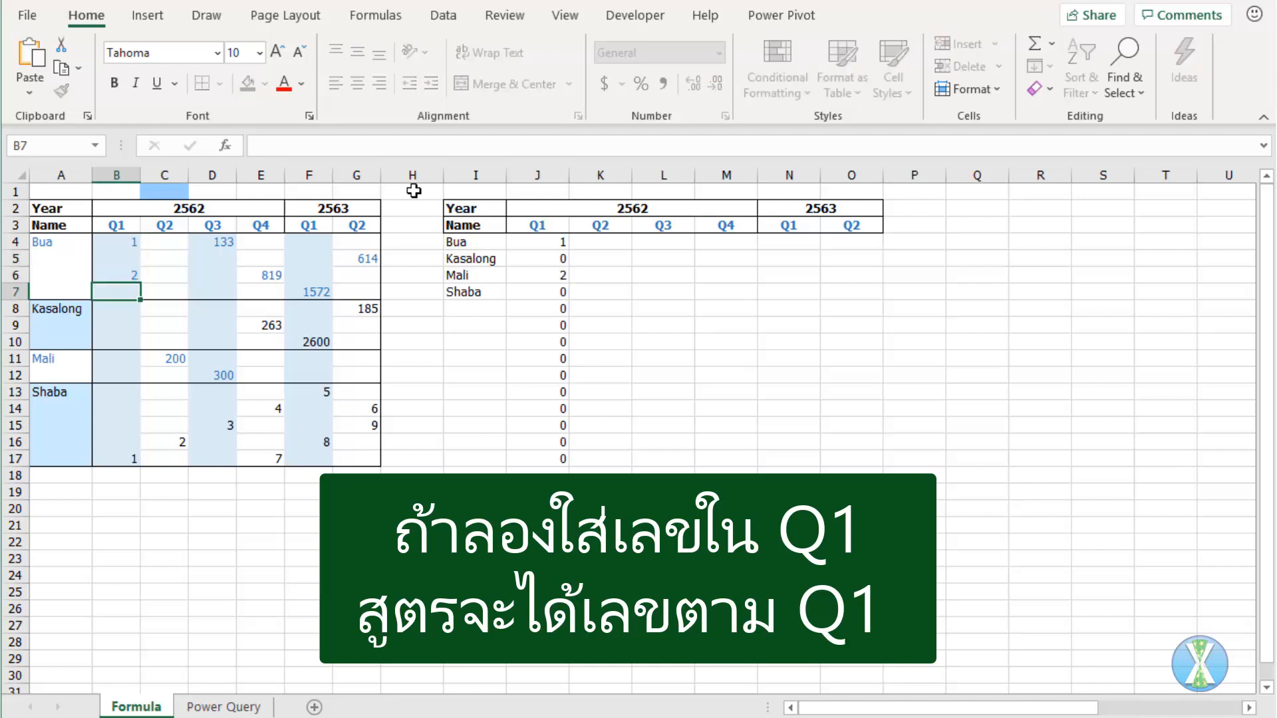
- Clear the test values from B6 and B4
{"action": "key", "text": "Up"}
{"action": "key", "text": "Delete"}
{"action": "key", "text": "Up"}
{"action": "key", "text": "Up"}
{"action": "key", "text": "Delete"}
- Wrap the whole J4 formula in SUMPRODUCT so it adds up the matching Q1 amounts, and enter it
{"action": "key", "text": "Right"}
{"action": "key", "text": "Right"}
{"action": "key", "text": "Right"}
{"action": "key", "text": "Right"}
{"action": "key", "text": "Right"}
{"action": "key", "text": "Right"}
{"action": "key", "text": "Right"}
{"action": "key", "text": "Right"}
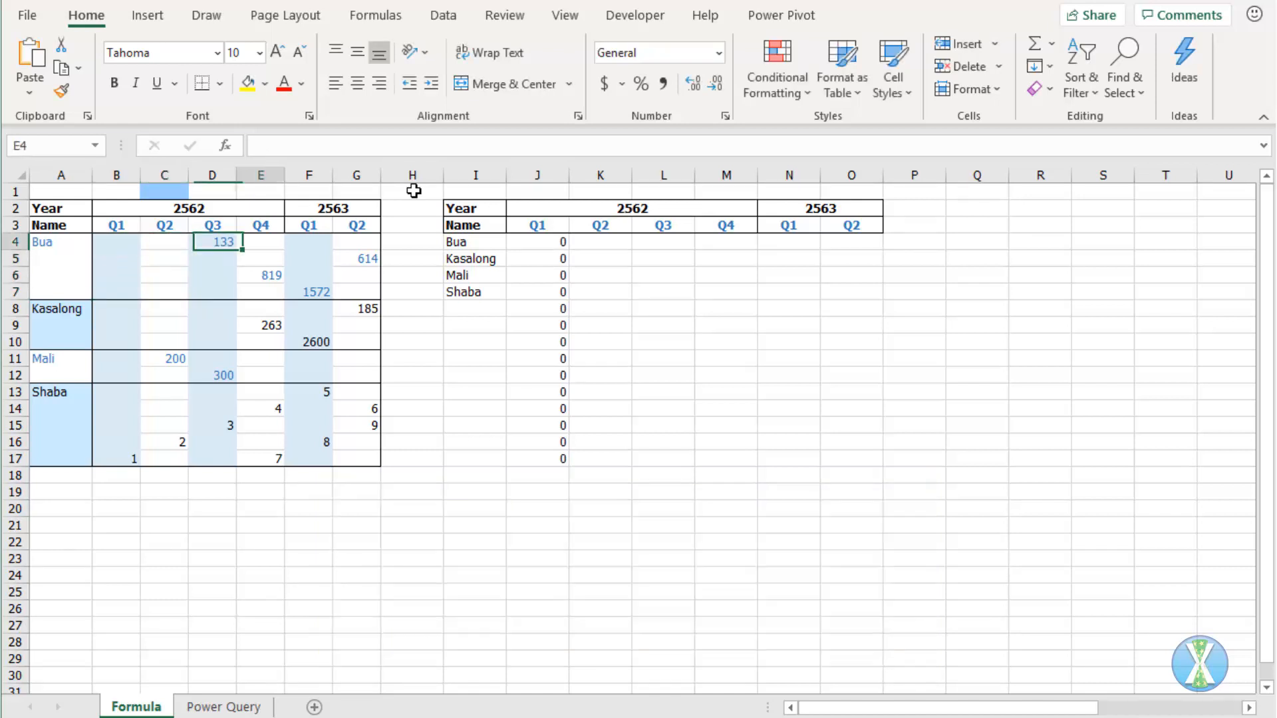
{"action": "key", "text": "F2"}
{"action": "key", "text": "Home"}
{"action": "key", "text": "Right"}
{"action": "type", "text": "sump"}
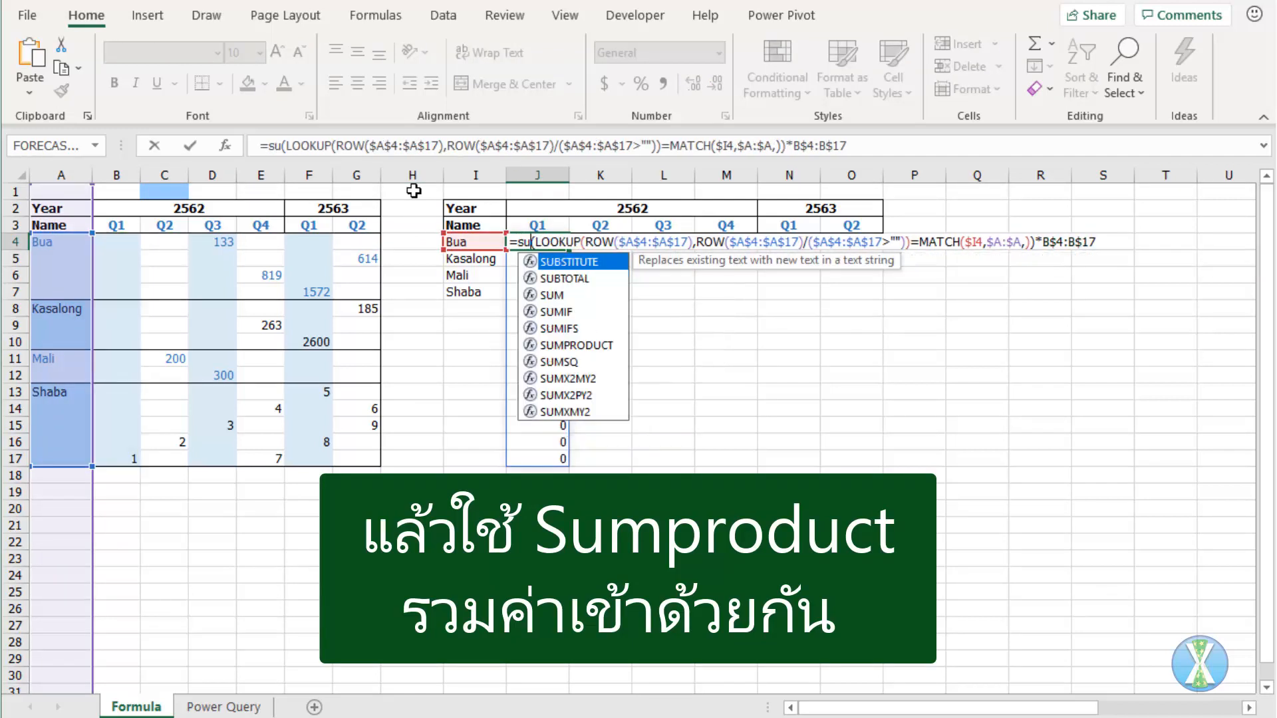
{"action": "key", "text": "Tab"}
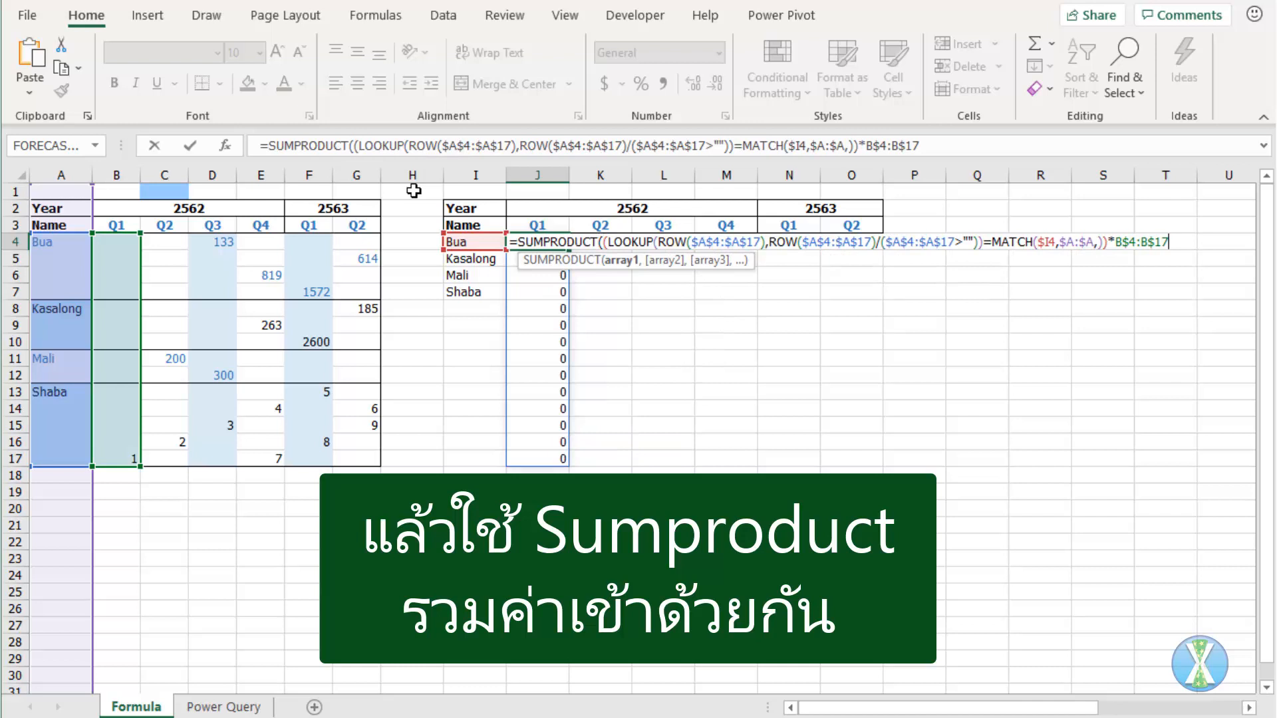
{"action": "type", "text": ")"}
{"action": "key", "text": "ctrl+Return"}
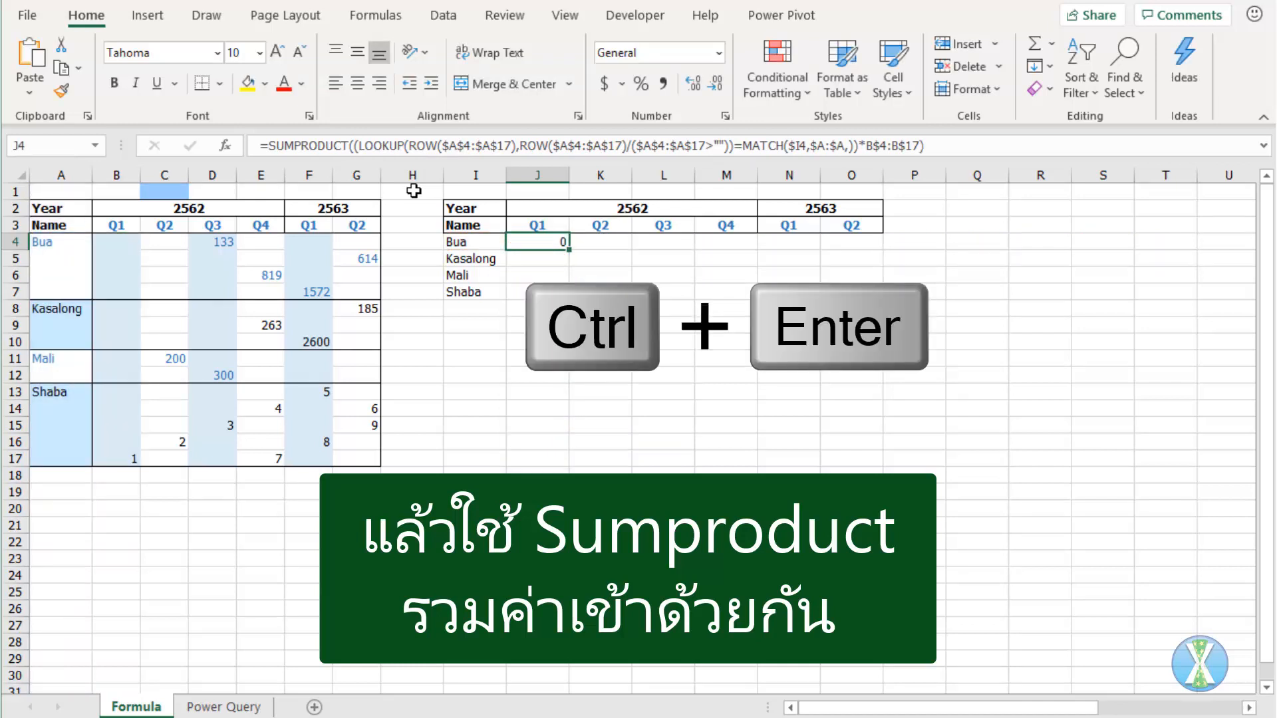
- Fill the J4 formula right and down across the whole summary range J4:O7
{"action": "key", "text": "shift+Right"}
{"action": "key", "text": "shift+Right"}
{"action": "key", "text": "shift+Right"}
{"action": "key", "text": "shift+Right"}
{"action": "key", "text": "shift+Right"}
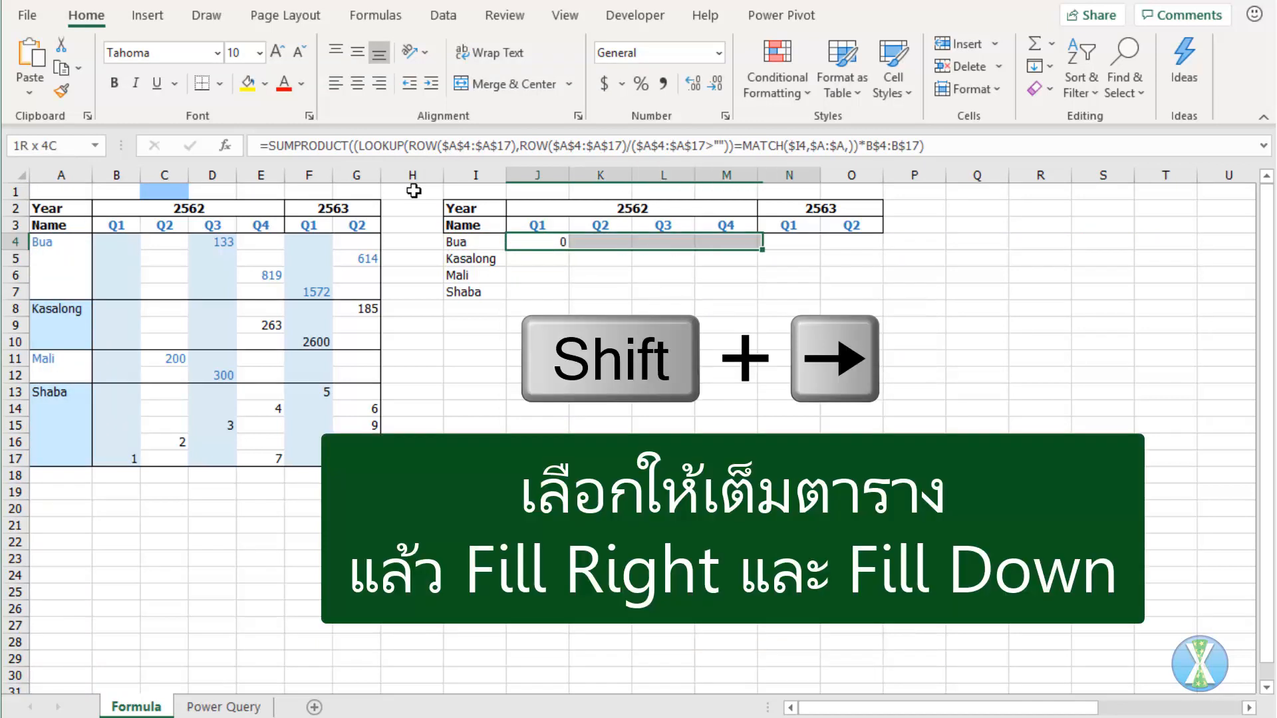
{"action": "key", "text": "shift+Down"}
{"action": "key", "text": "shift+Down"}
{"action": "key", "text": "shift+Down"}
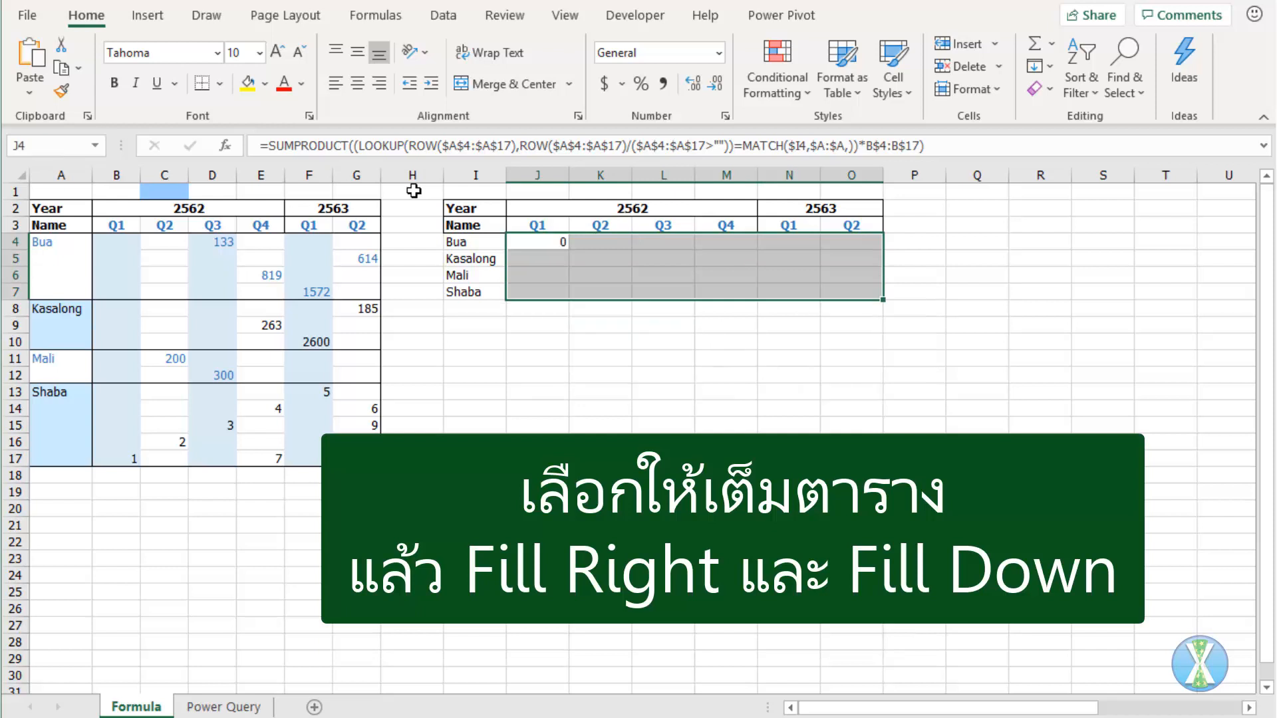
{"action": "key", "text": "ctrl+r"}
{"action": "key", "text": "ctrl+r"}
{"action": "key", "text": "ctrl+d"}
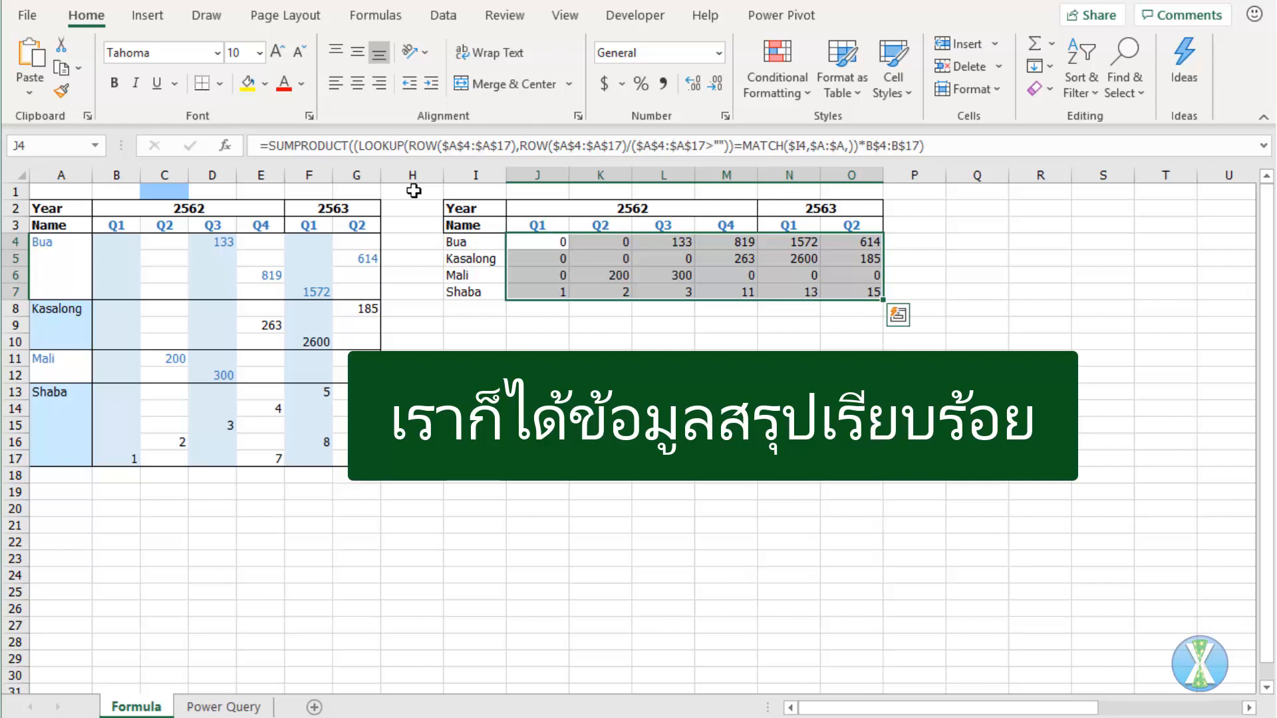
- Copy the summary table's two header rows, I2:O3, to a second table starting at I10
{"action": "key", "text": "Up"}
{"action": "key", "text": "Left"}
{"action": "key", "text": "ctrl+shift+Right"}
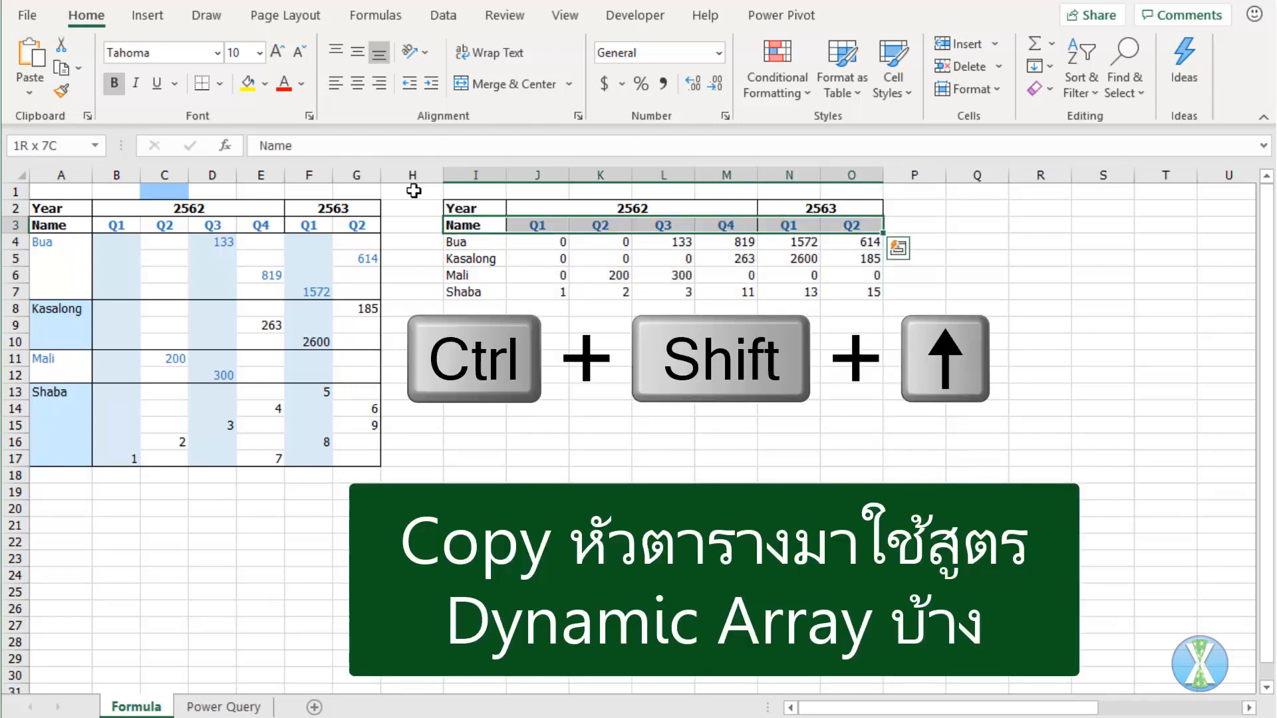
{"action": "key", "text": "ctrl+shift+Up"}
{"action": "key", "text": "ctrl+c"}
{"action": "key", "text": "Down"}
{"action": "key", "text": "Down"}
{"action": "key", "text": "Down"}
{"action": "key", "text": "Down"}
{"action": "key", "text": "Down"}
{"action": "key", "text": "Down"}
{"action": "key", "text": "Down"}
{"action": "key", "text": "ctrl+v"}
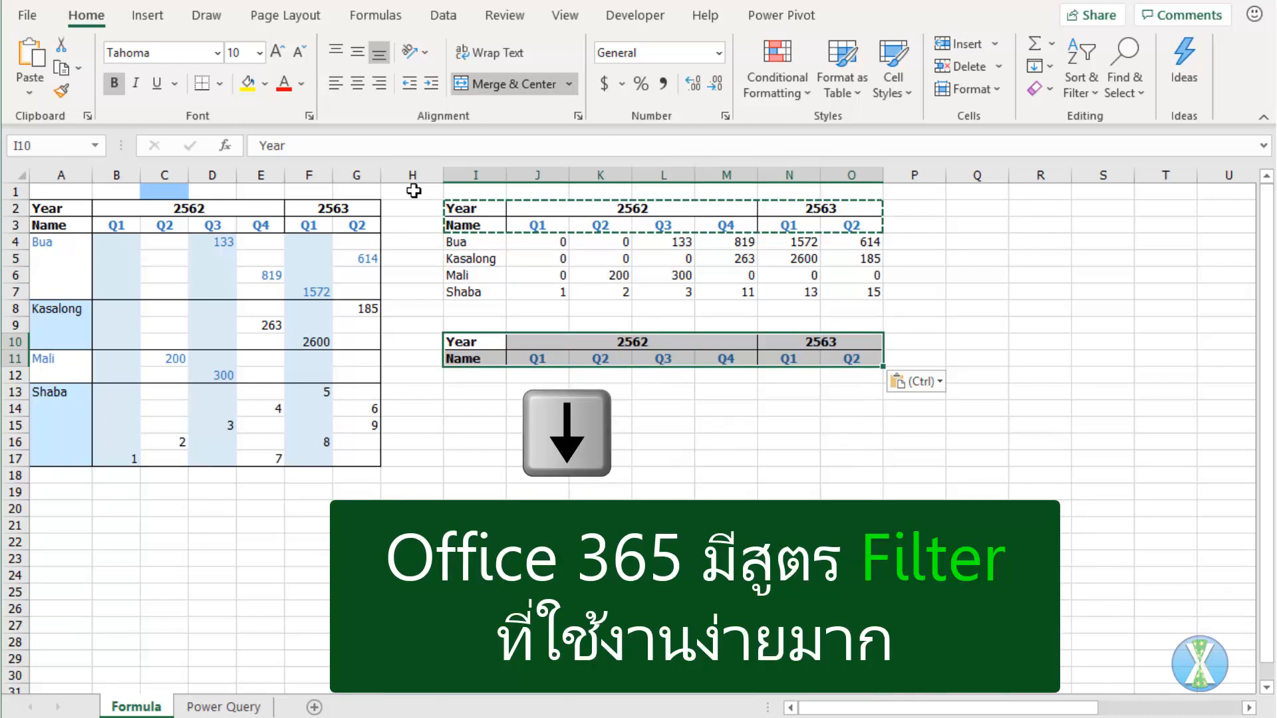
- Start a FILTER formula in I12 with the source name range A4:A17 as its array, using relative references
{"action": "key", "text": "Down"}
{"action": "key", "text": "Down"}
{"action": "type", "text": "=FIL"}
{"action": "key", "text": "Tab"}
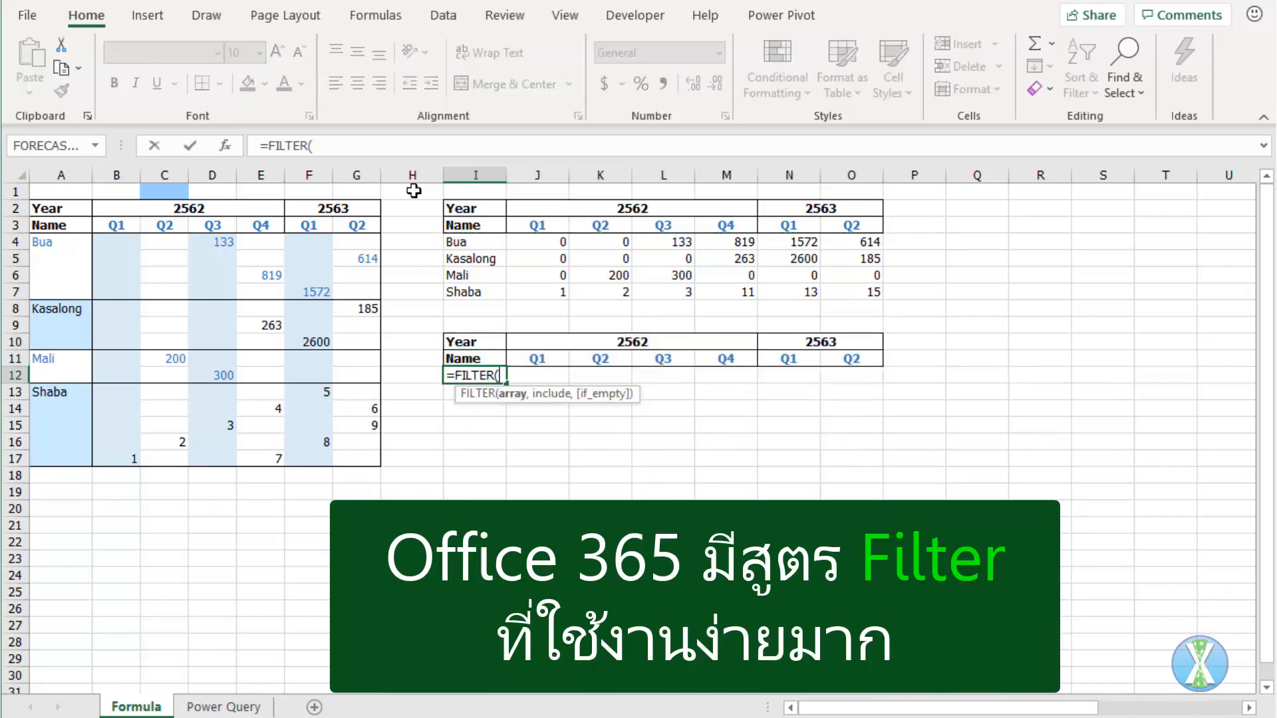
{"action": "key", "text": "Left"}
{"action": "key", "text": "Left"}
{"action": "key", "text": "Left"}
{"action": "key", "text": "Left"}
{"action": "key", "text": "Left"}
{"action": "key", "text": "Left"}
{"action": "key", "text": "Left"}
{"action": "key", "text": "Left"}
{"action": "key", "text": "Down"}
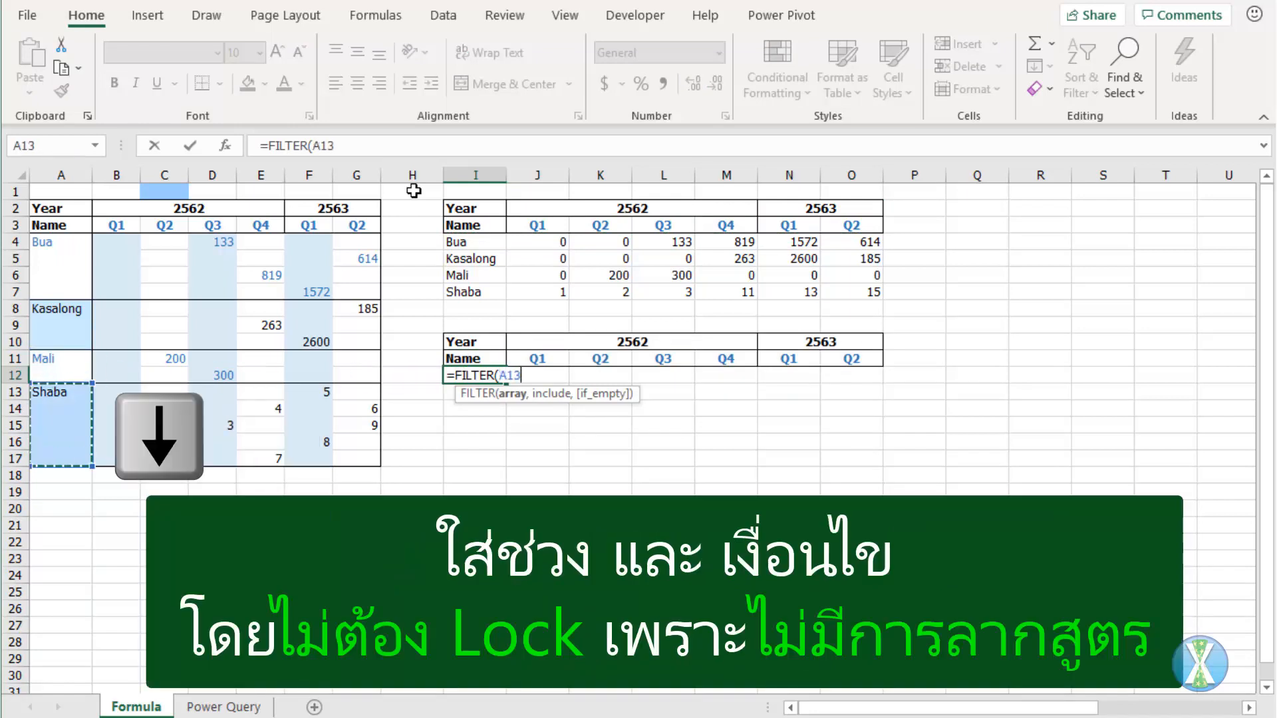
{"action": "key", "text": "shift+Up"}
{"action": "key", "text": "shift+Up"}
{"action": "key", "text": "shift+Up"}
{"action": "key", "text": "shift+Up"}
{"action": "key", "text": "shift+Up"}
{"action": "key", "text": "shift+Up"}
{"action": "key", "text": "shift+Up"}
{"action": "key", "text": "shift+Up"}
{"action": "key", "text": "shift+Up"}
{"action": "key", "text": "shift+Up"}
{"action": "key", "text": "shift+Up"}
{"action": "key", "text": "shift+Up"}
{"action": "type", "text": ","}
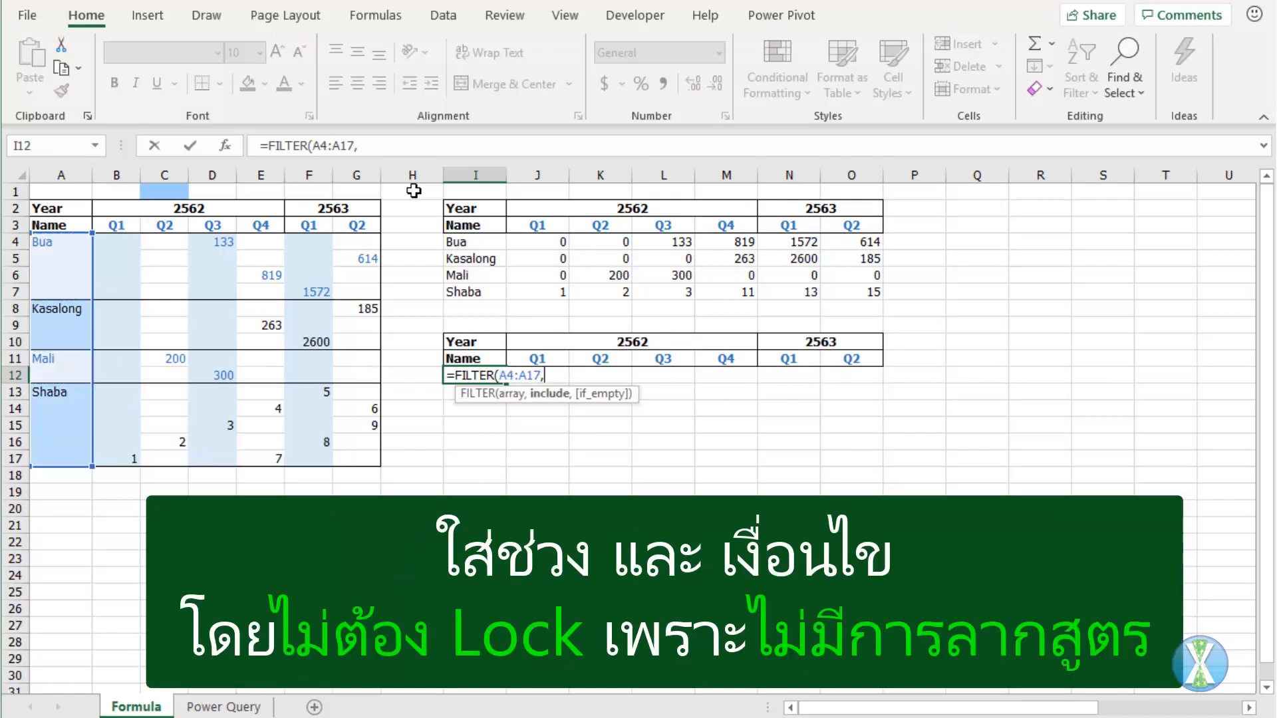
- Set the FILTER include condition to A4:A17>"" and enter the formula in I12
{"action": "key", "text": "Left"}
{"action": "key", "text": "Left"}
{"action": "key", "text": "Left"}
{"action": "key", "text": "Left"}
{"action": "key", "text": "Left"}
{"action": "key", "text": "Left"}
{"action": "key", "text": "Left"}
{"action": "key", "text": "Left"}
{"action": "key", "text": "Down"}
{"action": "key", "text": "shift+Up"}
{"action": "key", "text": "shift+Up"}
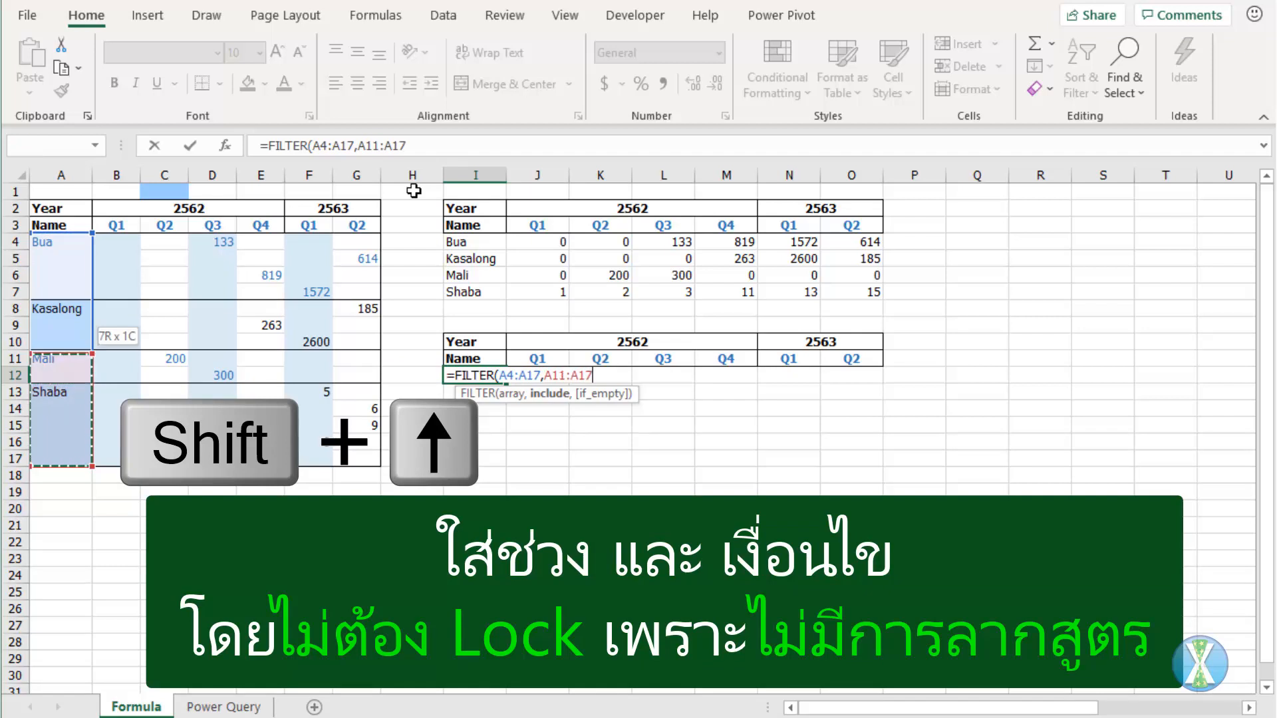
{"action": "key", "text": "shift+Up"}
{"action": "key", "text": "shift+Up"}
{"action": "key", "text": "shift+Up"}
{"action": "key", "text": "shift+Up"}
{"action": "type", "text": ">"}
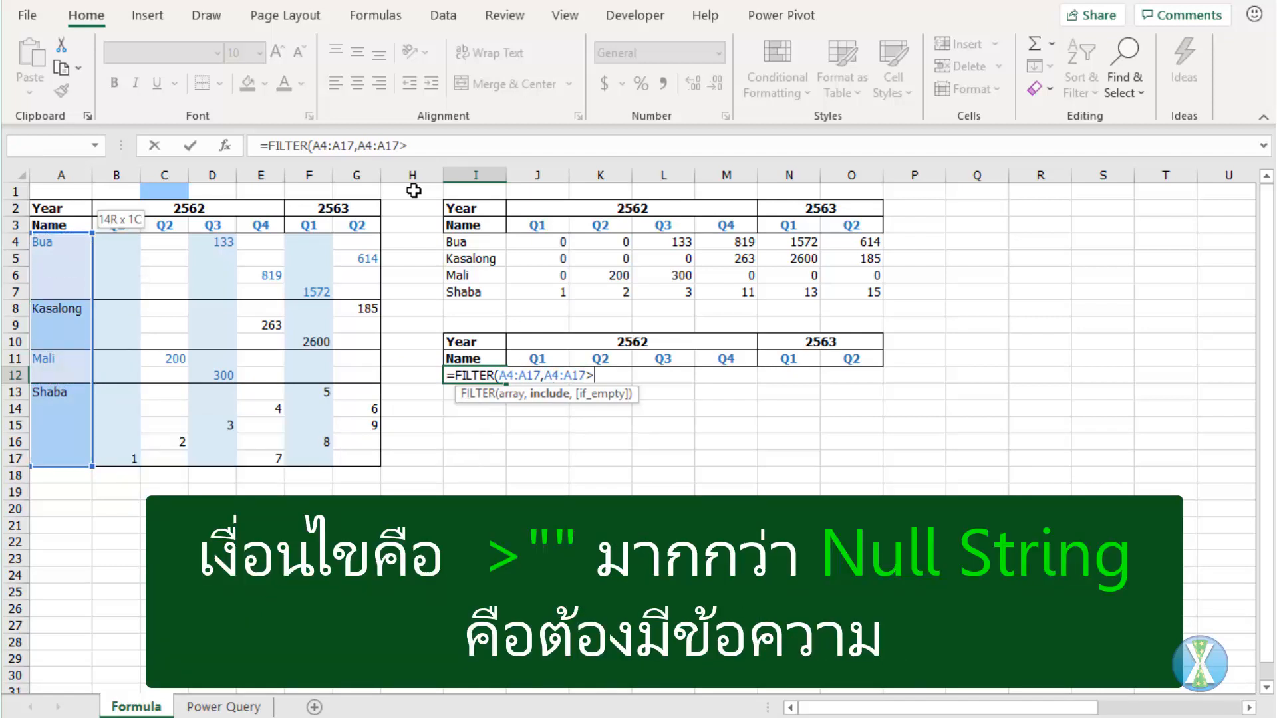
{"action": "type", "text": "\"\")"}
{"action": "key", "text": "ctrl+Return"}
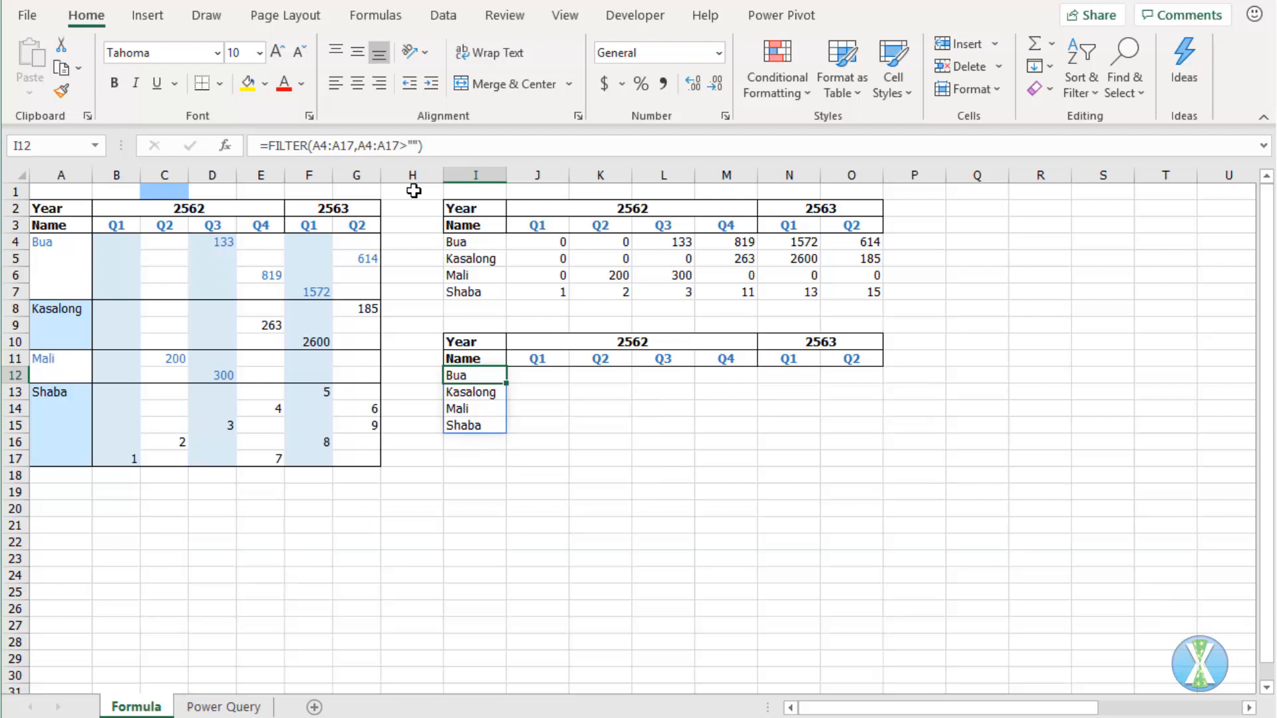
- Copy the expression inside SUMPRODUCT from the J4 formula, leaving J4 itself unchanged
{"action": "key", "text": "Right"}
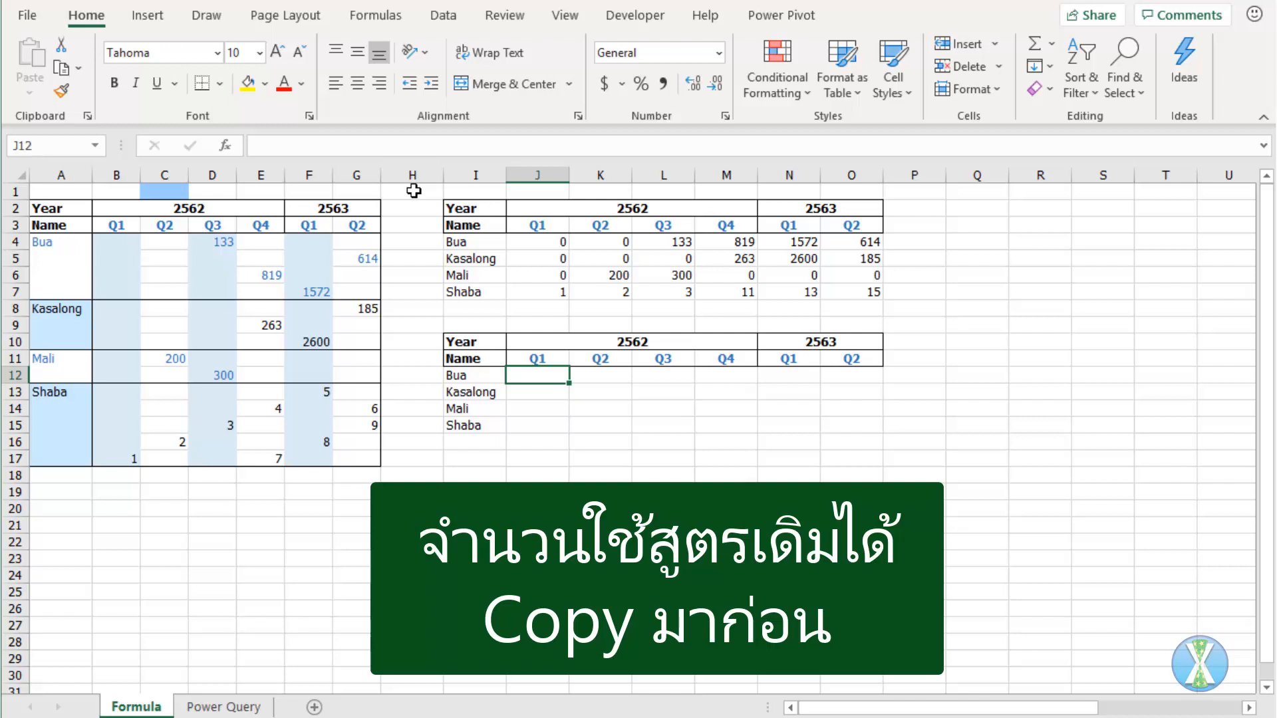
{"action": "key", "text": "Up"}
{"action": "key", "text": "Up"}
{"action": "key", "text": "Up"}
{"action": "key", "text": "Up"}
{"action": "key", "text": "Up"}
{"action": "key", "text": "Up"}
{"action": "key", "text": "Up"}
{"action": "key", "text": "Up"}
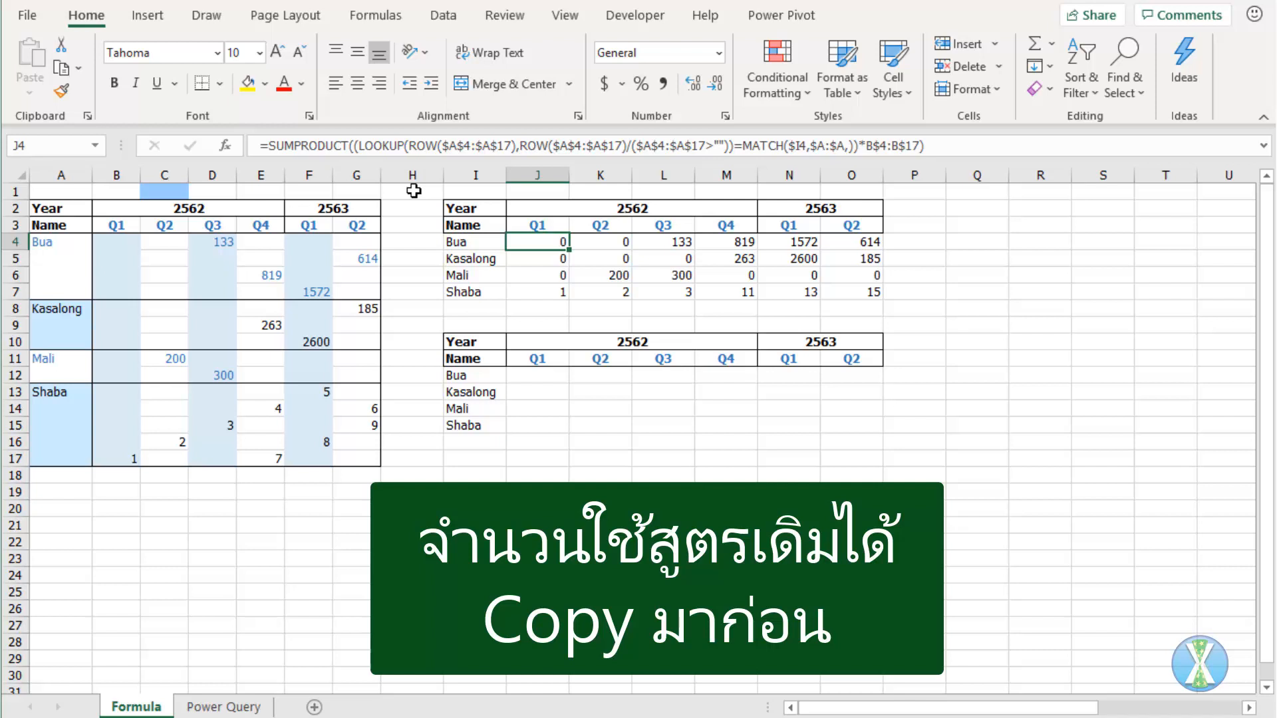
{"action": "key", "text": "F2"}
{"action": "key", "text": "Left"}
{"action": "key", "text": "shift+Up"}
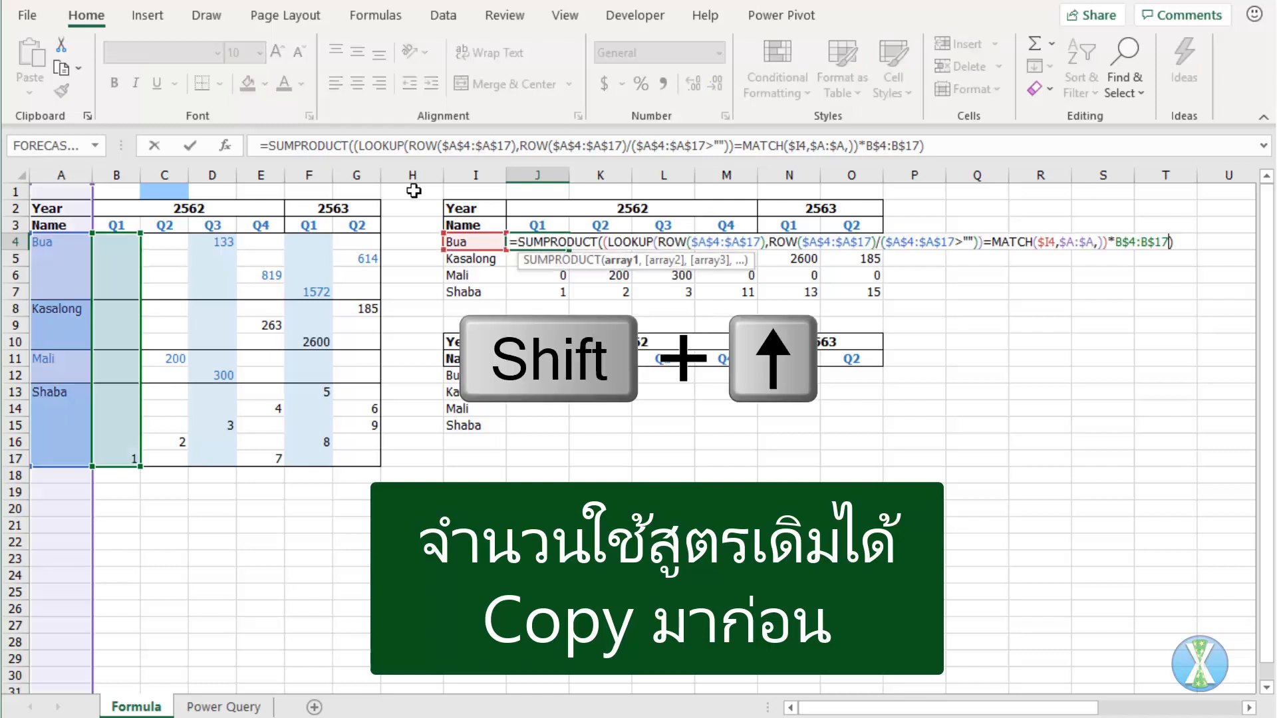
{"action": "key", "text": "shift+Up"}
{"action": "key", "text": "shift+Right"}
{"action": "key", "text": "shift+Right"}
{"action": "key", "text": "shift+Right"}
{"action": "key", "text": "shift+Right"}
{"action": "key", "text": "shift+Right"}
{"action": "key", "text": "shift+Right"}
{"action": "key", "text": "shift+Right"}
{"action": "key", "text": "shift+Right"}
{"action": "key", "text": "shift+Right"}
{"action": "key", "text": "shift+Right"}
{"action": "key", "text": "shift+Right"}
{"action": "key", "text": "shift+Right"}
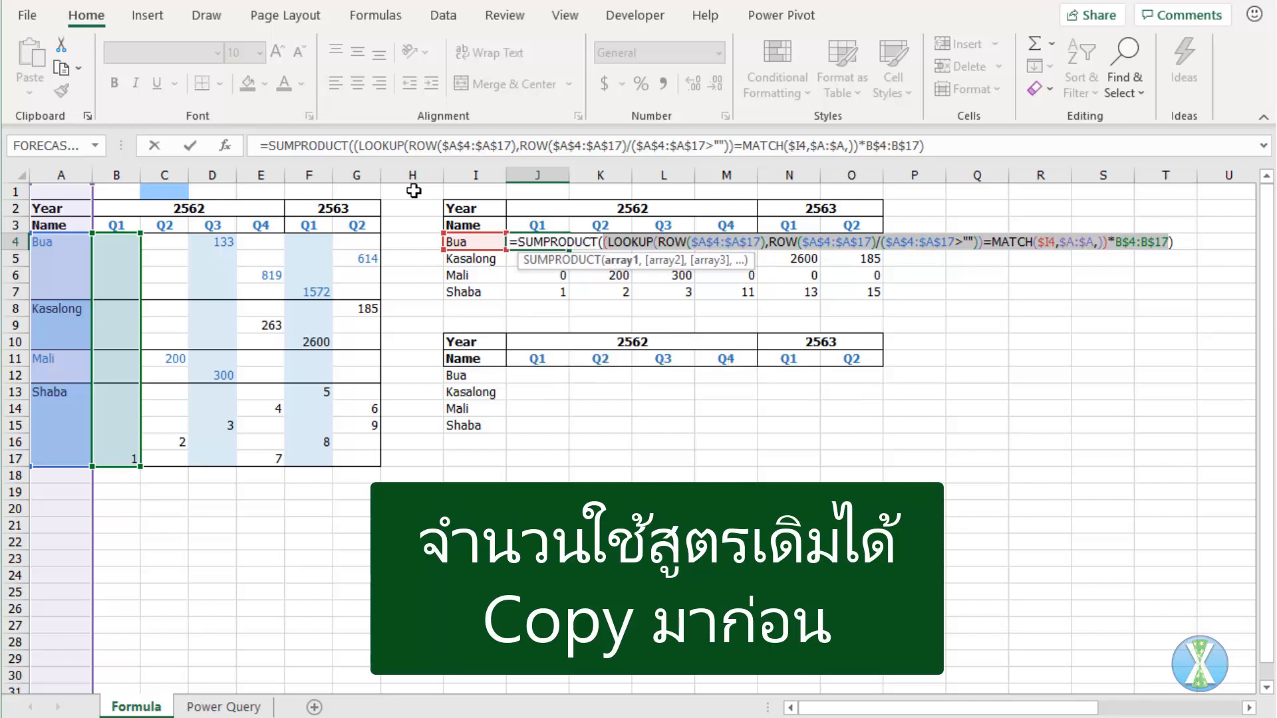
{"action": "key", "text": "ctrl+c"}
{"action": "key", "text": "Escape"}
- Enter the copied LOOKUP/MATCH expression as a formula in J12, without SUMPRODUCT
{"action": "key", "text": "Down"}
{"action": "key", "text": "Down"}
{"action": "key", "text": "Down"}
{"action": "key", "text": "Down"}
{"action": "key", "text": "Down"}
{"action": "key", "text": "Down"}
{"action": "key", "text": "Down"}
{"action": "key", "text": "Down"}
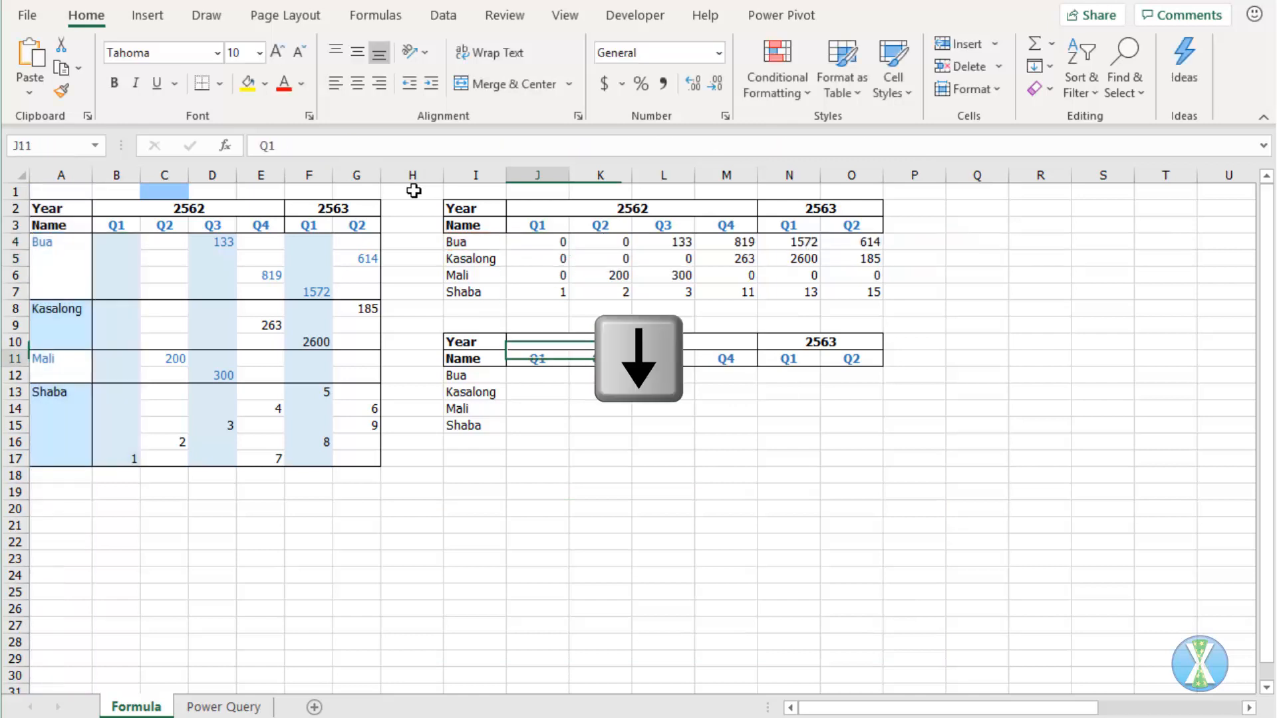
{"action": "type", "text": "="}
{"action": "key", "text": "ctrl+v"}
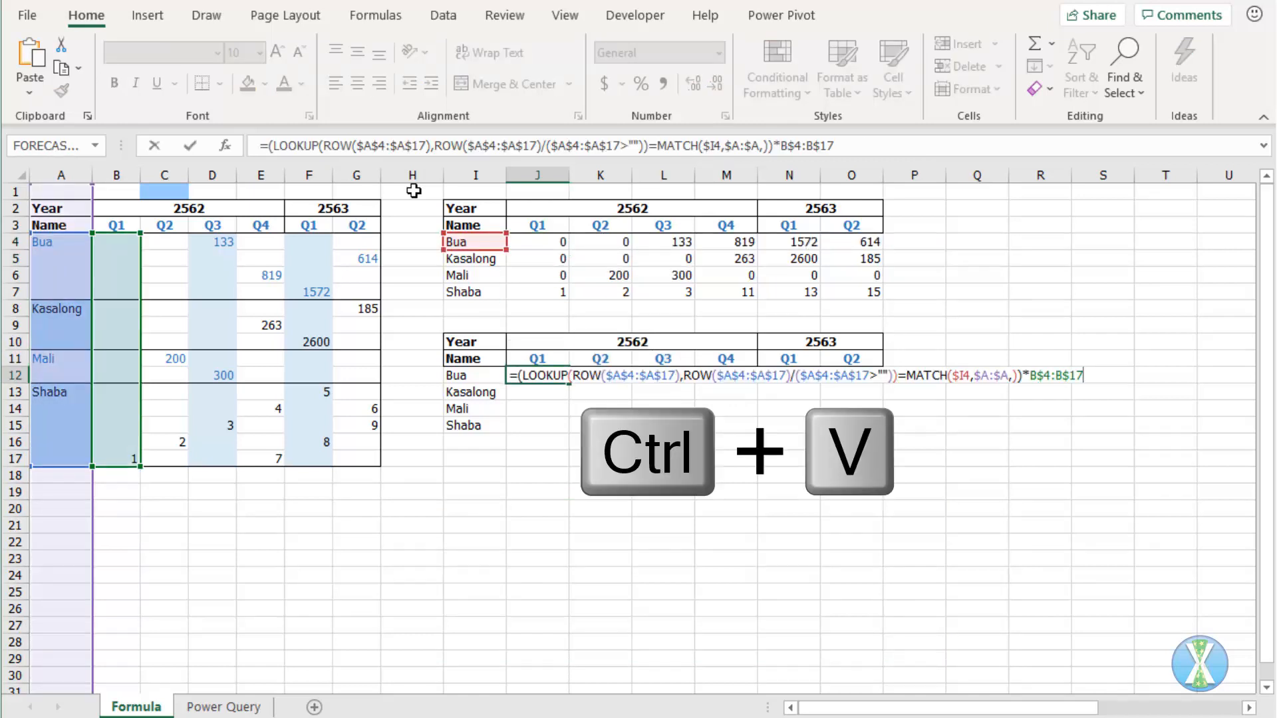
{"action": "key", "text": "ctrl+Return"}
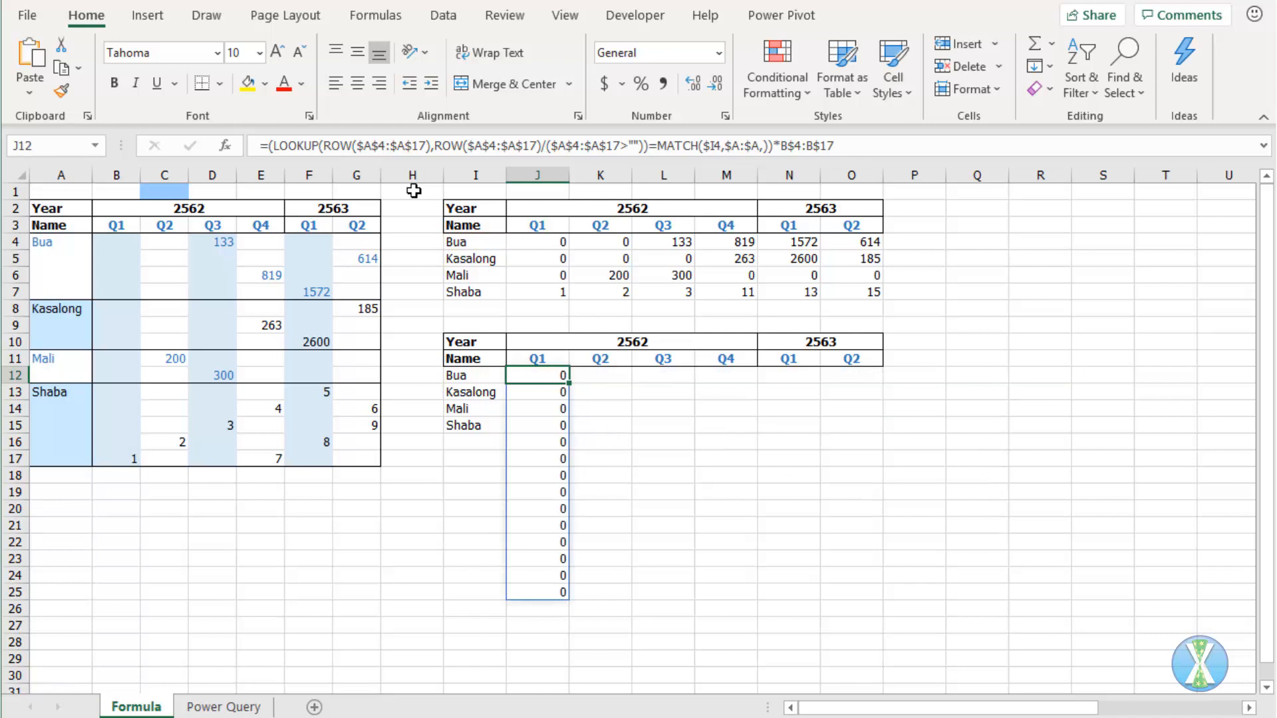
- Extend the multiplied range in the J12 formula to B$4:G$17 so it covers all six quarters
{"action": "key", "text": "F2"}
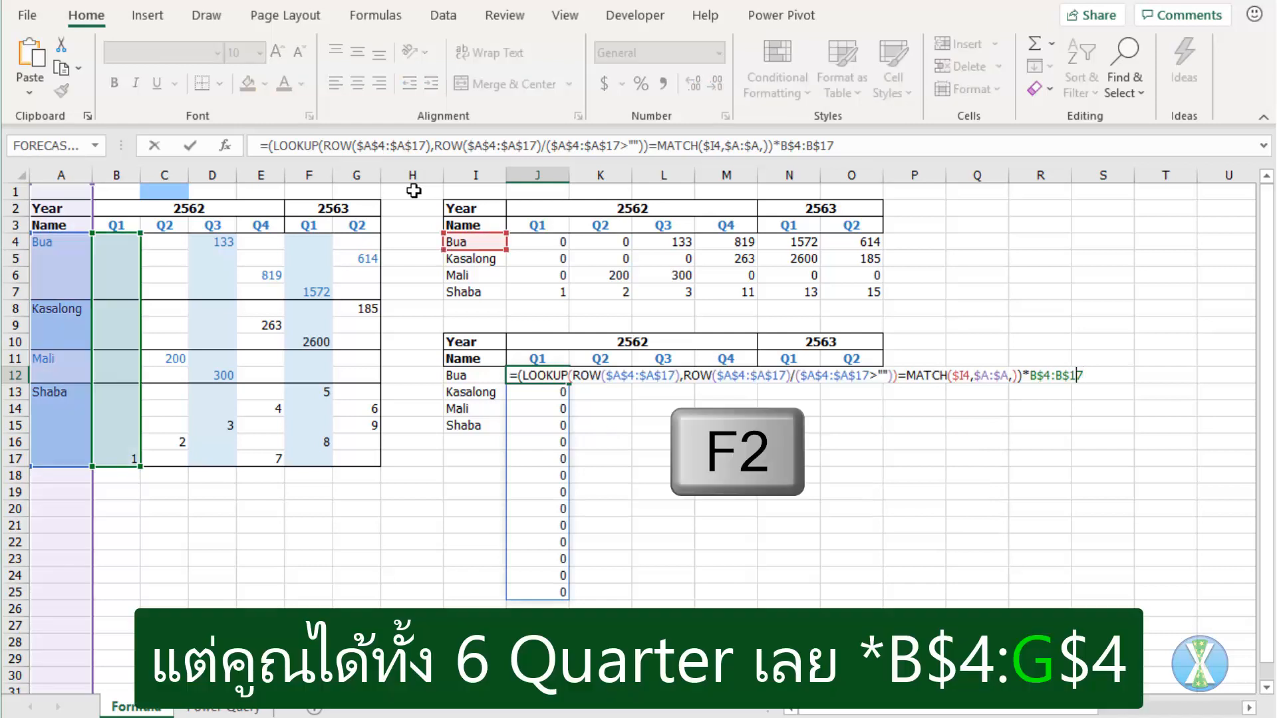
{"action": "key", "text": "Left"}
{"action": "key", "text": "Left"}
{"action": "key", "text": "Left"}
{"action": "key", "text": "BackSpace"}
{"action": "type", "text": "G"}
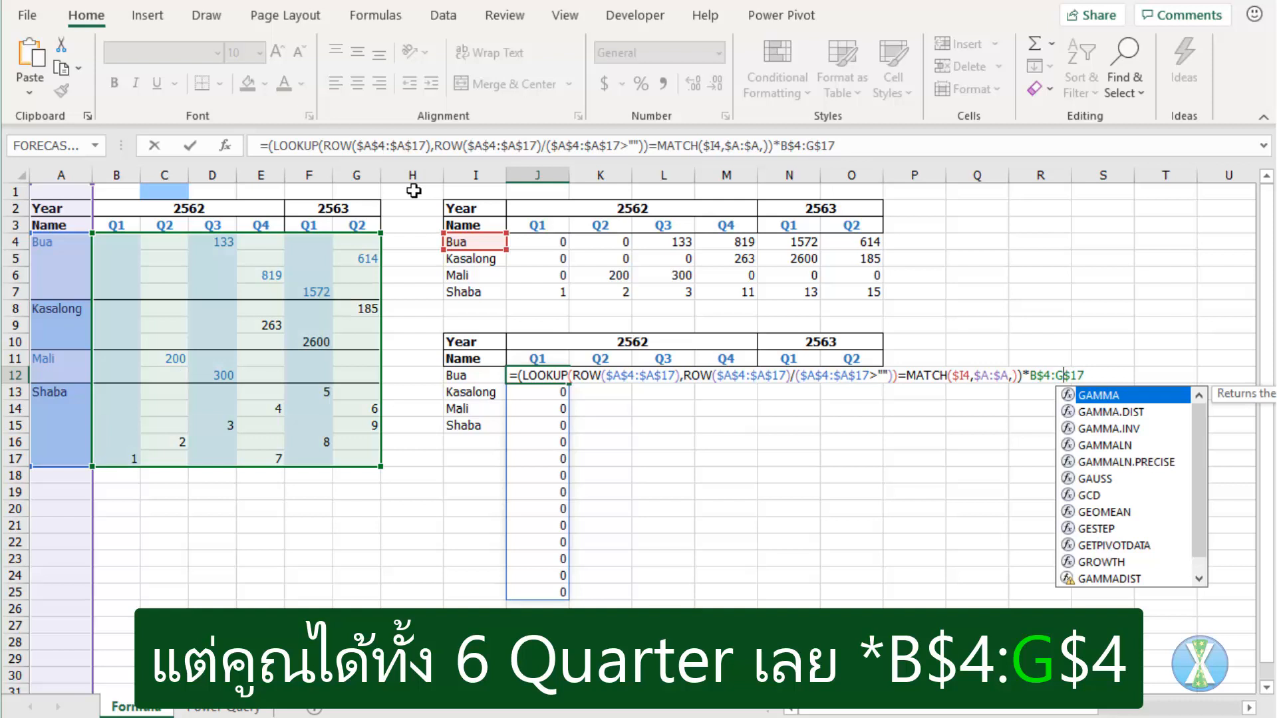
{"action": "key", "text": "ctrl+Return"}
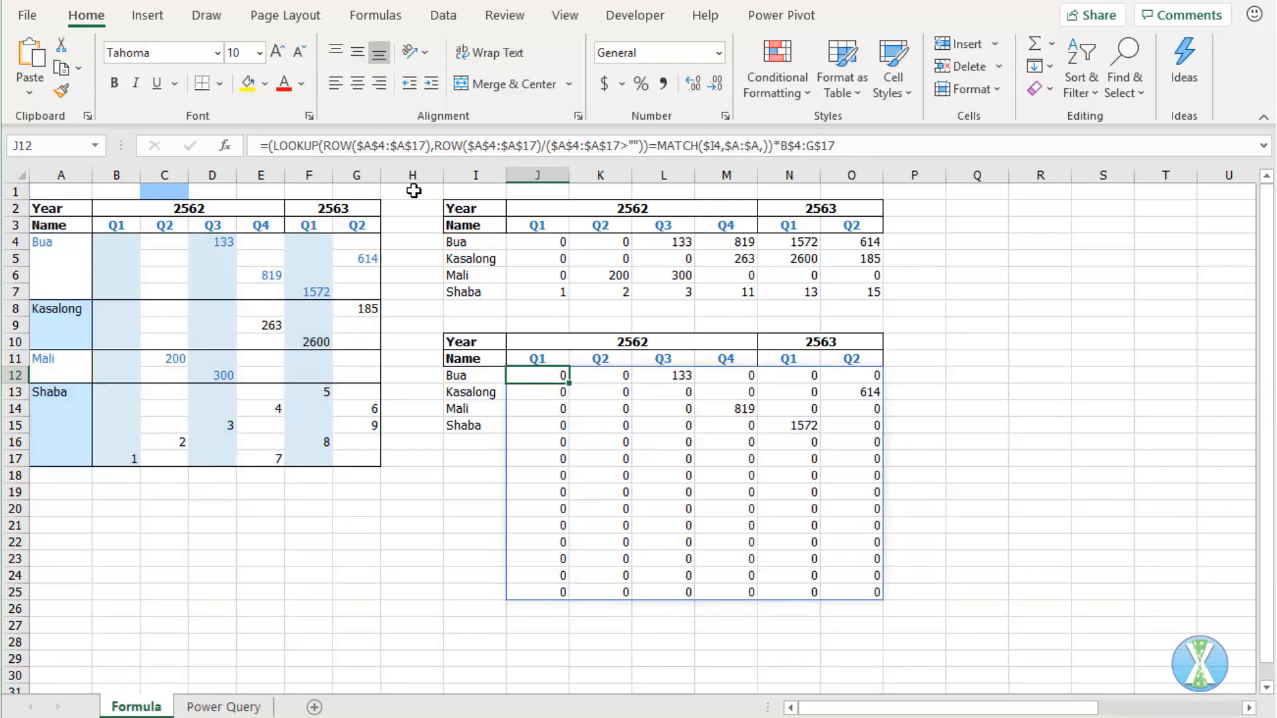
- Wrap the J12 expression in MMULT with TRANSPOSE(ROW($A$4:$A$17)^0) as the first array, and enter the formula
{"action": "key", "text": "F2"}
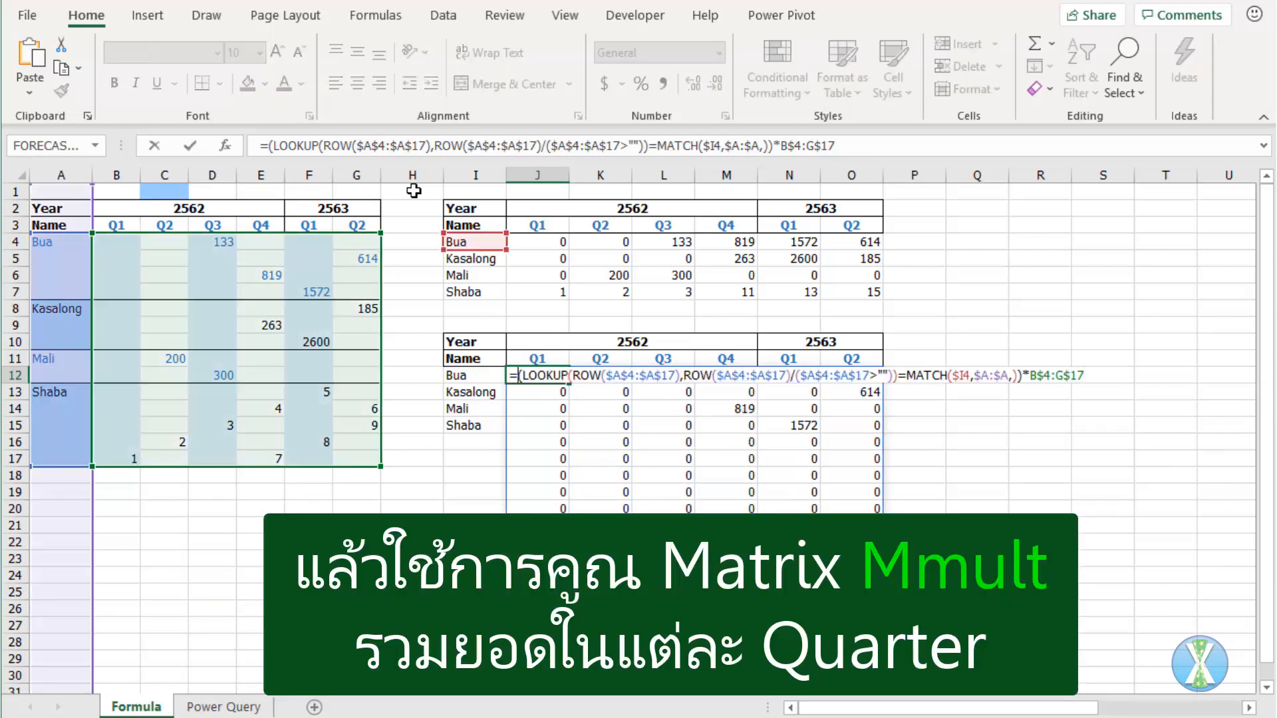
{"action": "type", "text": "mmult("}
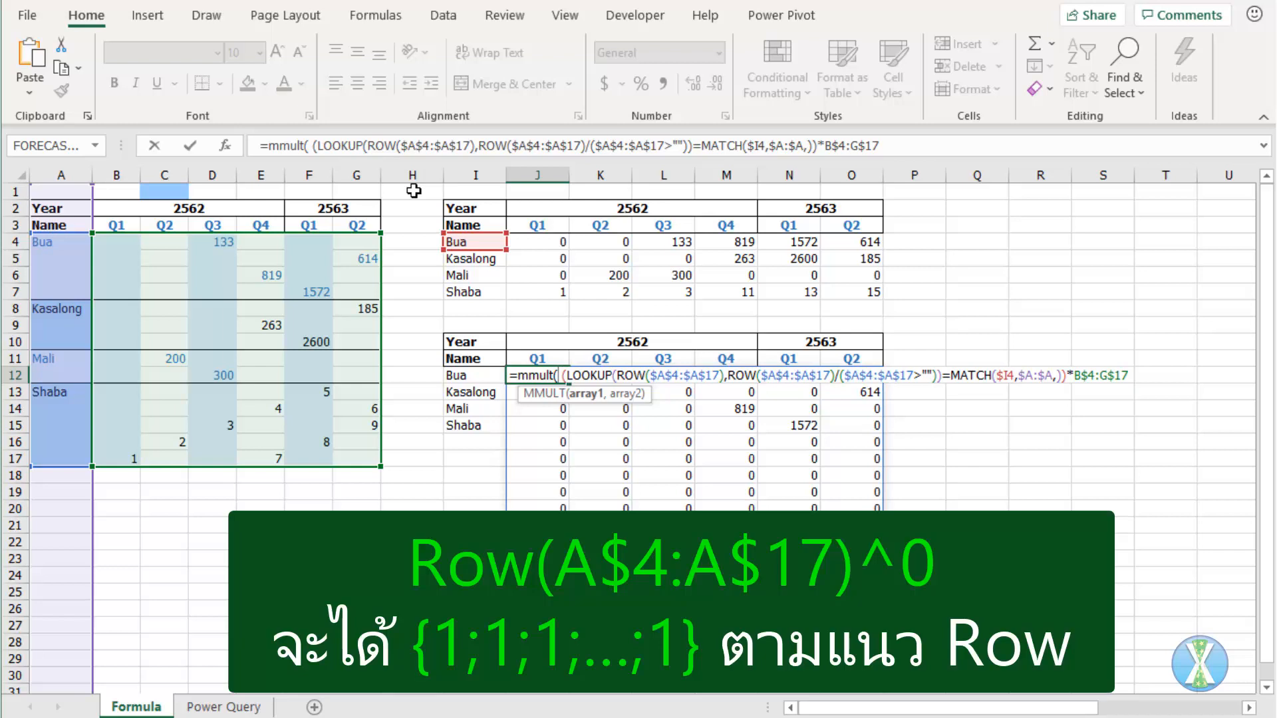
{"action": "type", "text": " Tra"}
{"action": "key", "text": "Tab"}
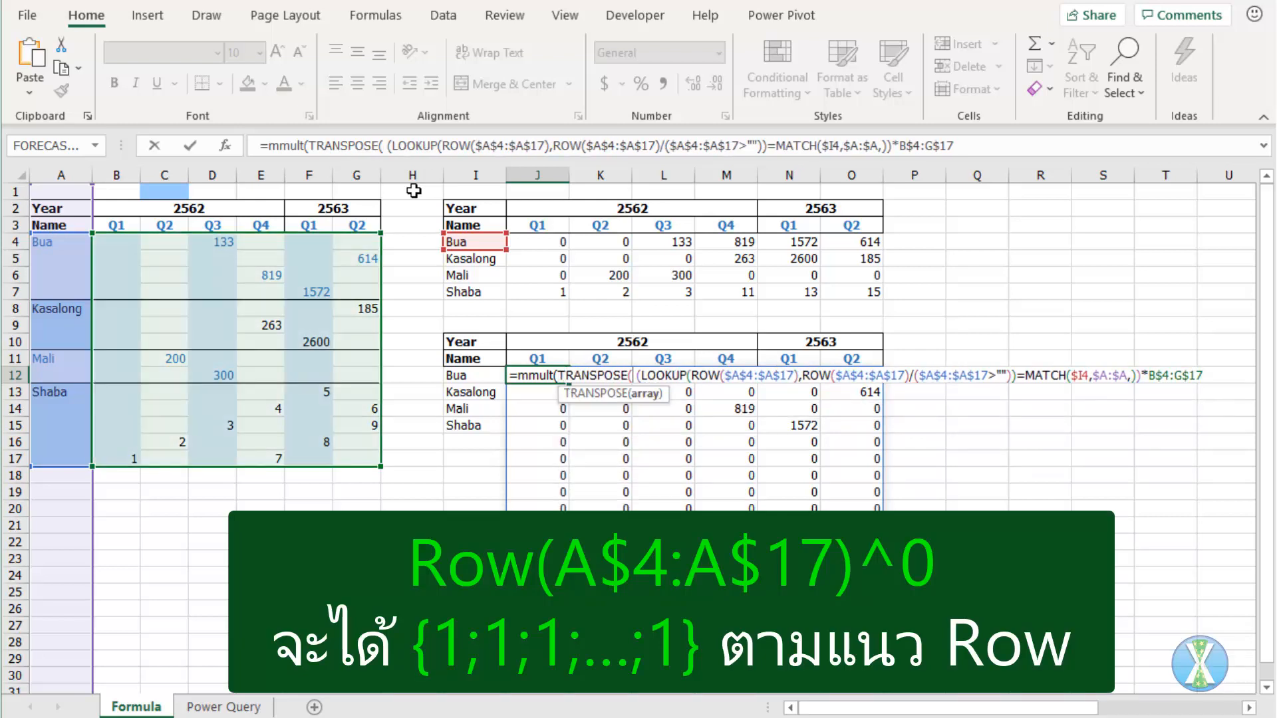
{"action": "type", "text": "row"}
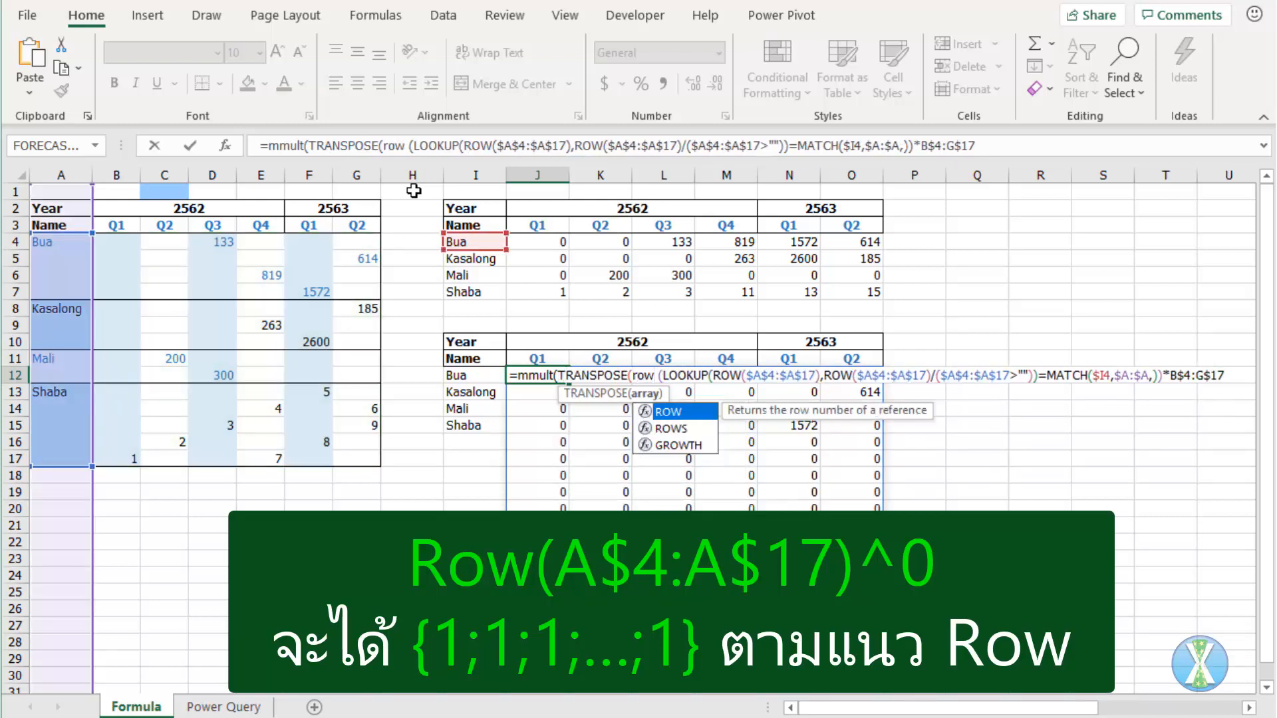
{"action": "type", "text": "("}
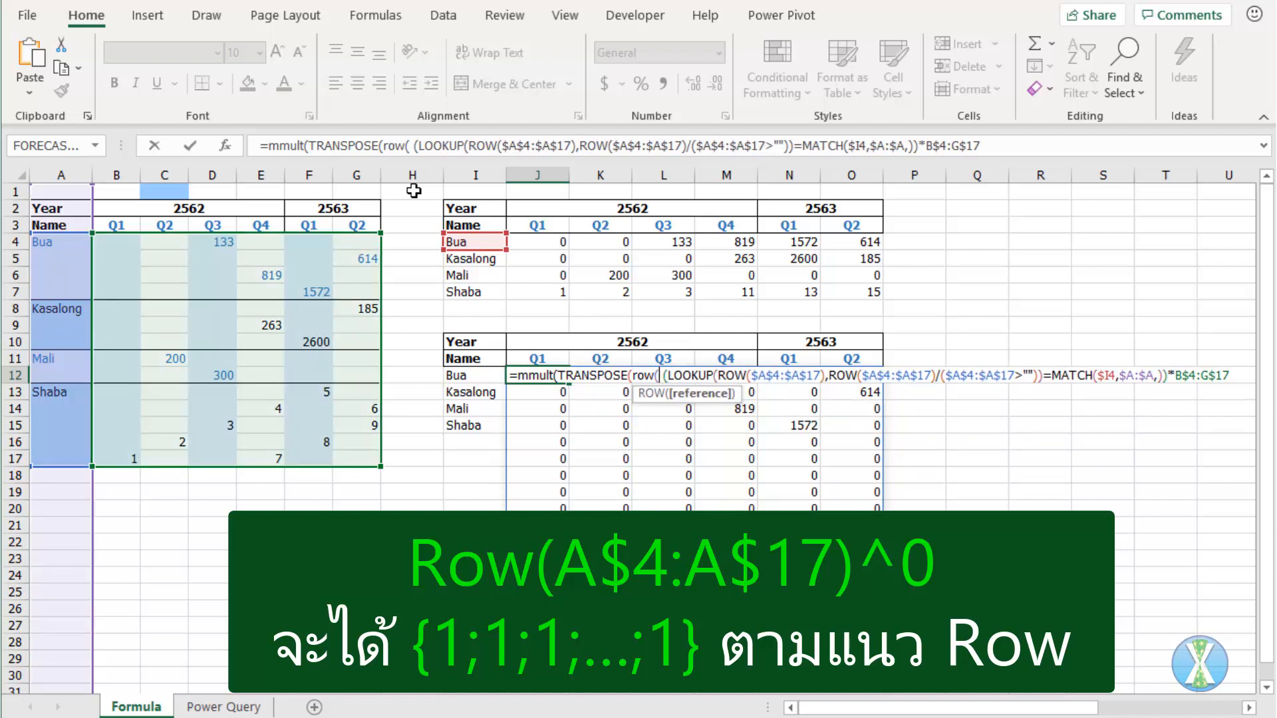
{"action": "key", "text": "ctrl+Left"}
{"action": "key", "text": "ctrl+Left"}
{"action": "key", "text": "ctrl+Left"}
{"action": "key", "text": "ctrl+Down"}
{"action": "key", "text": "ctrl+shift+Up"}
{"action": "key", "text": "ctrl+shift+Up"}
{"action": "key", "text": "ctrl+shift+Up"}
{"action": "key", "text": "F4"}
{"action": "type", "text": ")^0"}
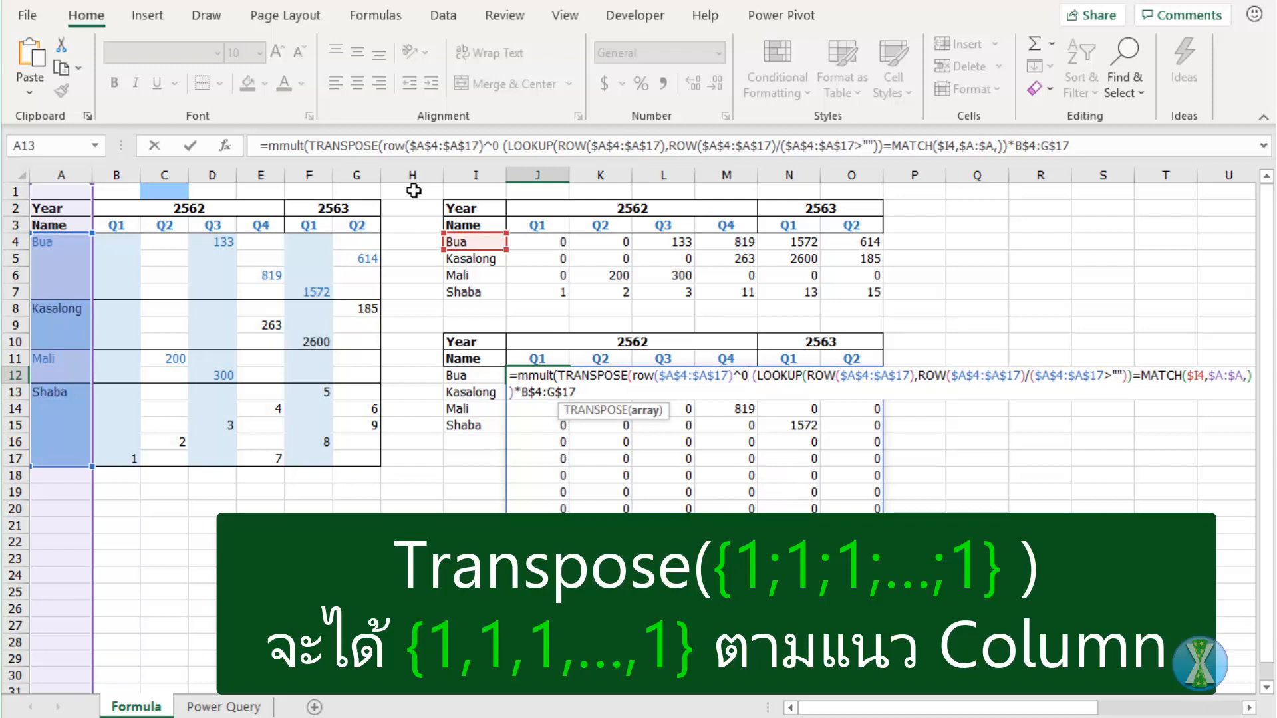
{"action": "type", "text": "),"}
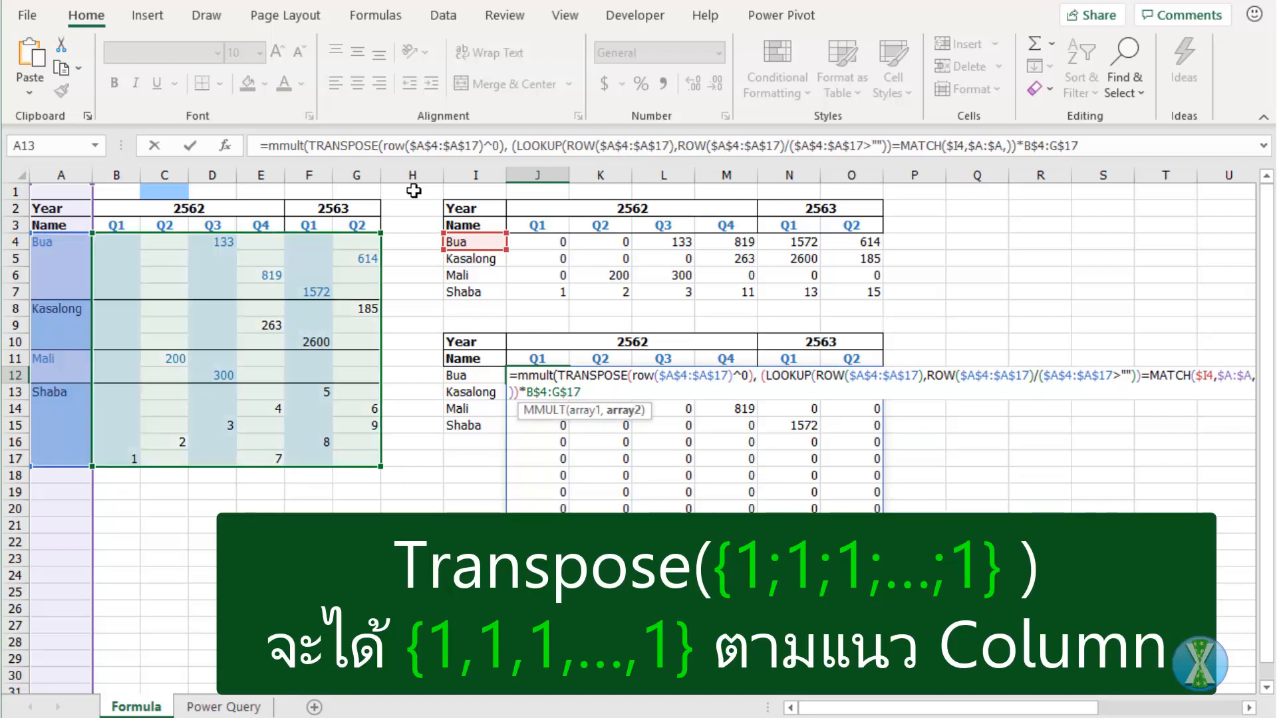
{"action": "type", "text": ")"}
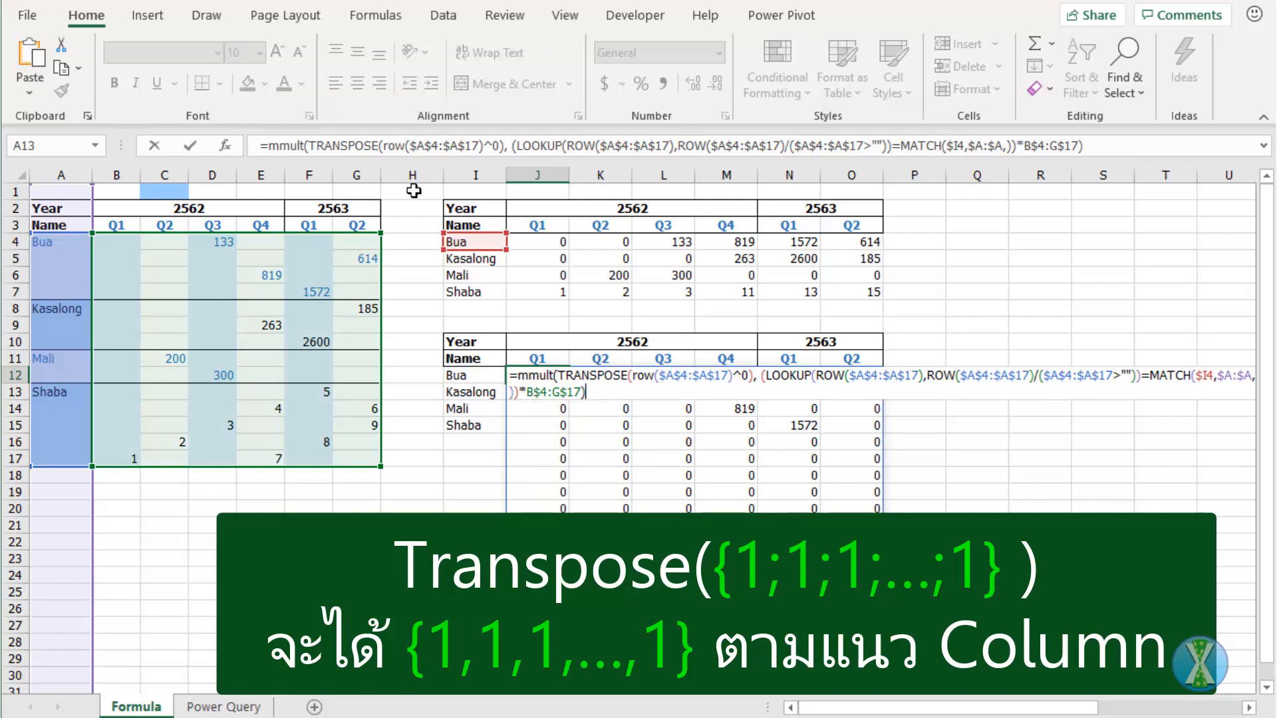
{"action": "key", "text": "ctrl+Return"}
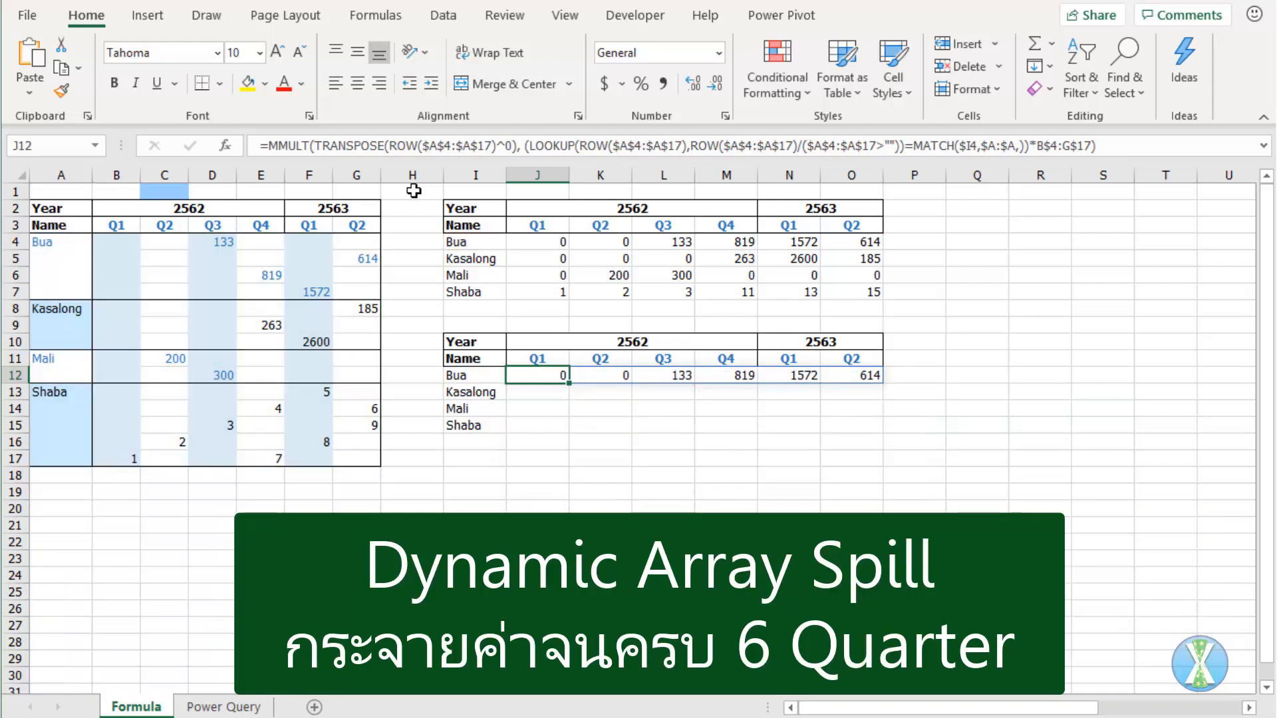
- Fill the J12 MMULT formula down through J15 for the remaining names
{"action": "key", "text": "shift+Down"}
{"action": "key", "text": "shift+Down"}
{"action": "key", "text": "shift+Down"}
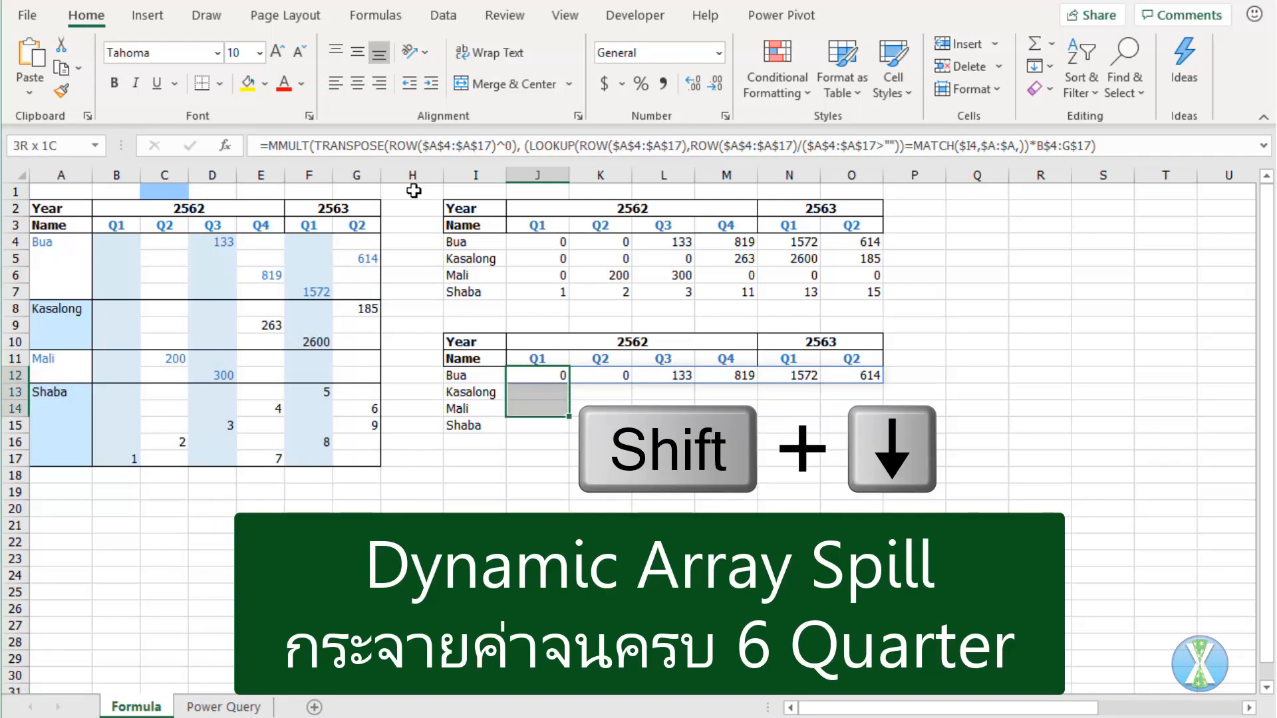
{"action": "key", "text": "ctrl+d"}
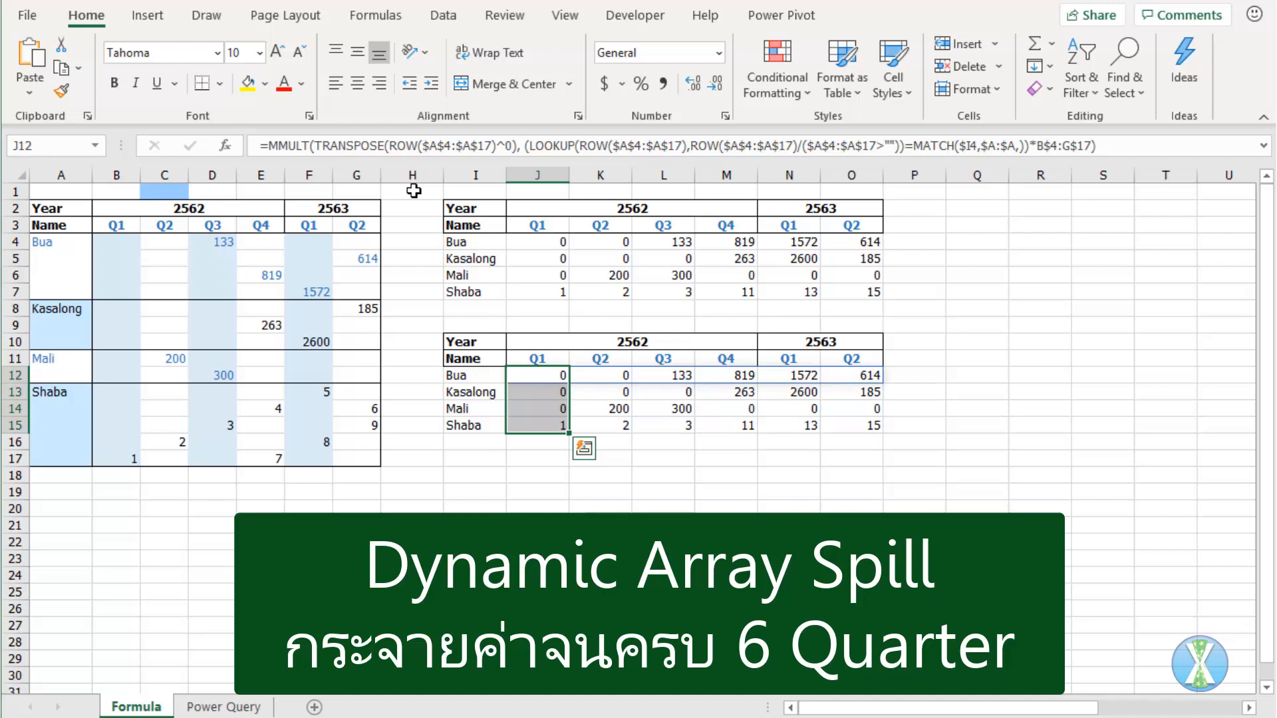
- Evaluate the first array argument of MMULT inside the J12 formula to inspect its values
{"action": "key", "text": "F2"}
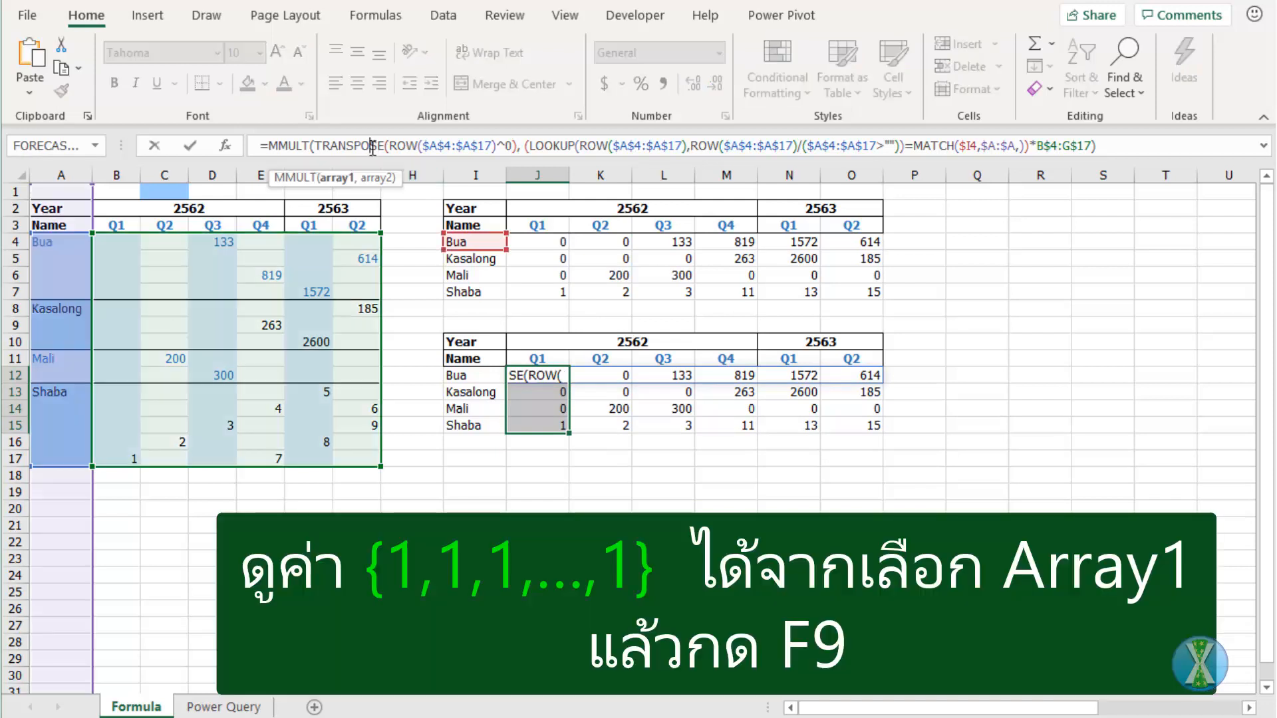
{"action": "left_click", "coordinate": [347, 178]}
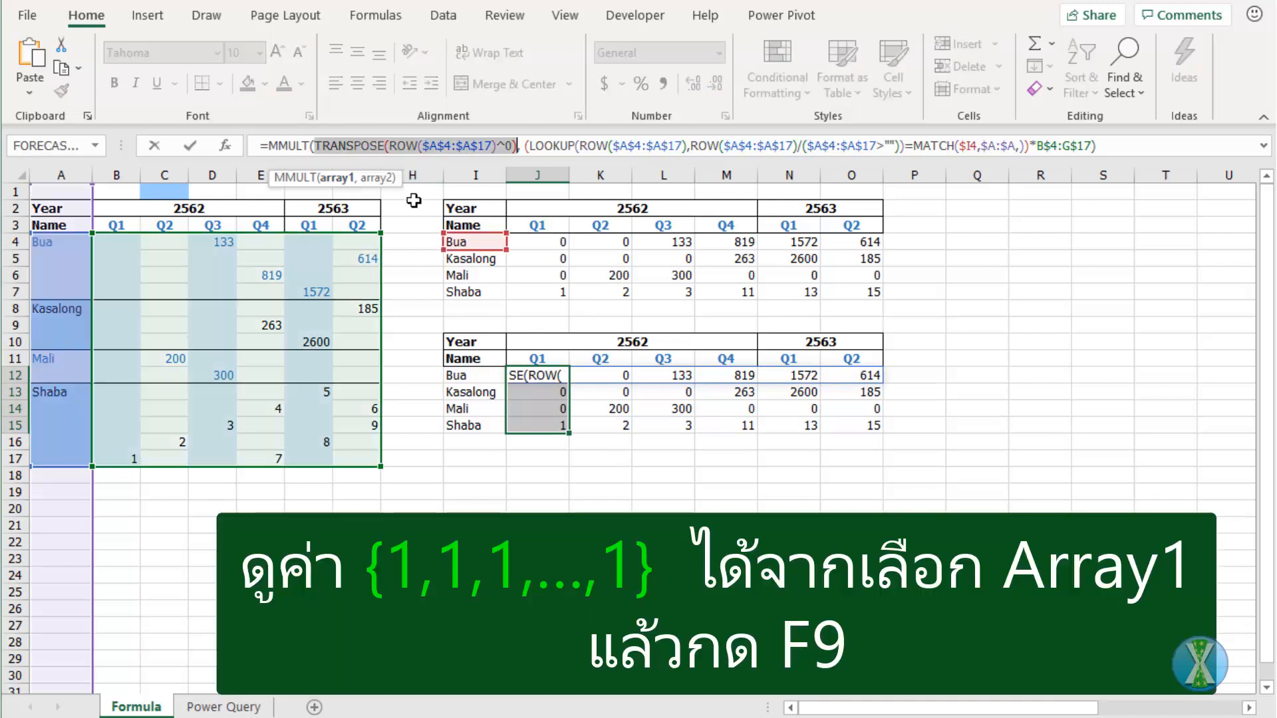
{"action": "key", "text": "F9"}
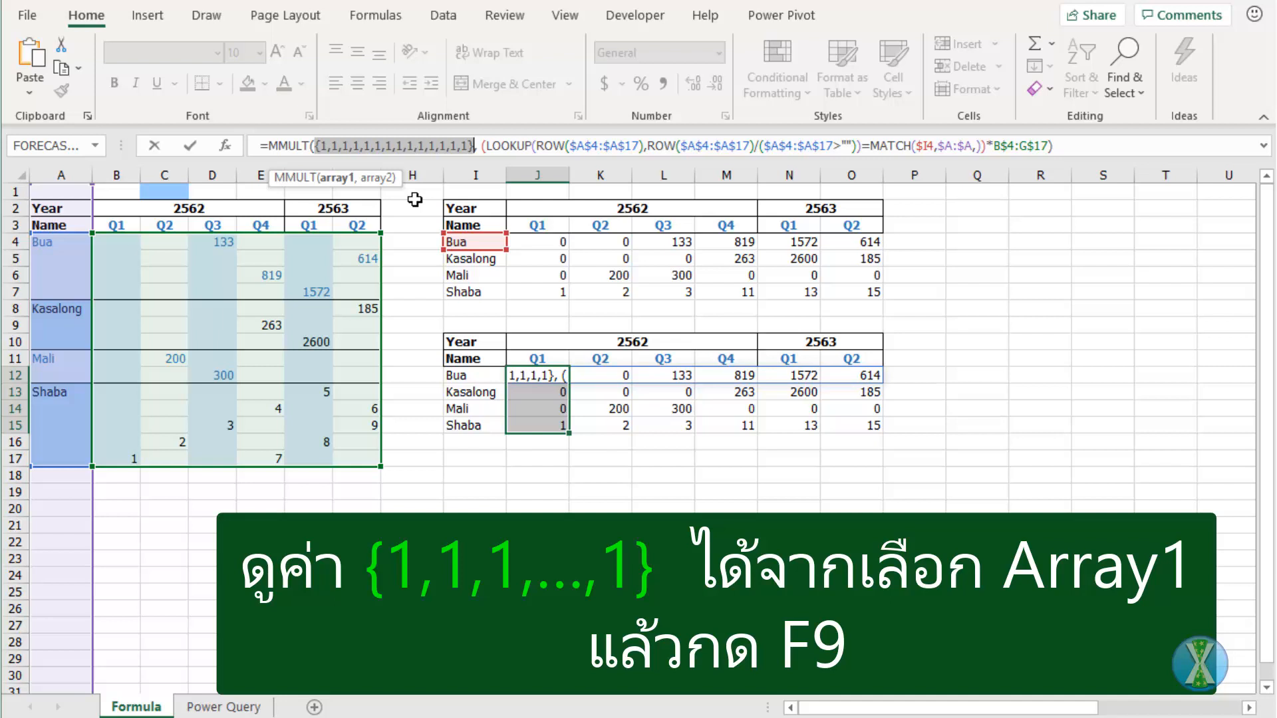
- Undo the evaluation of MMULT's first array argument and exit editing of the J12 formula
{"action": "key", "text": "ctrl+z"}
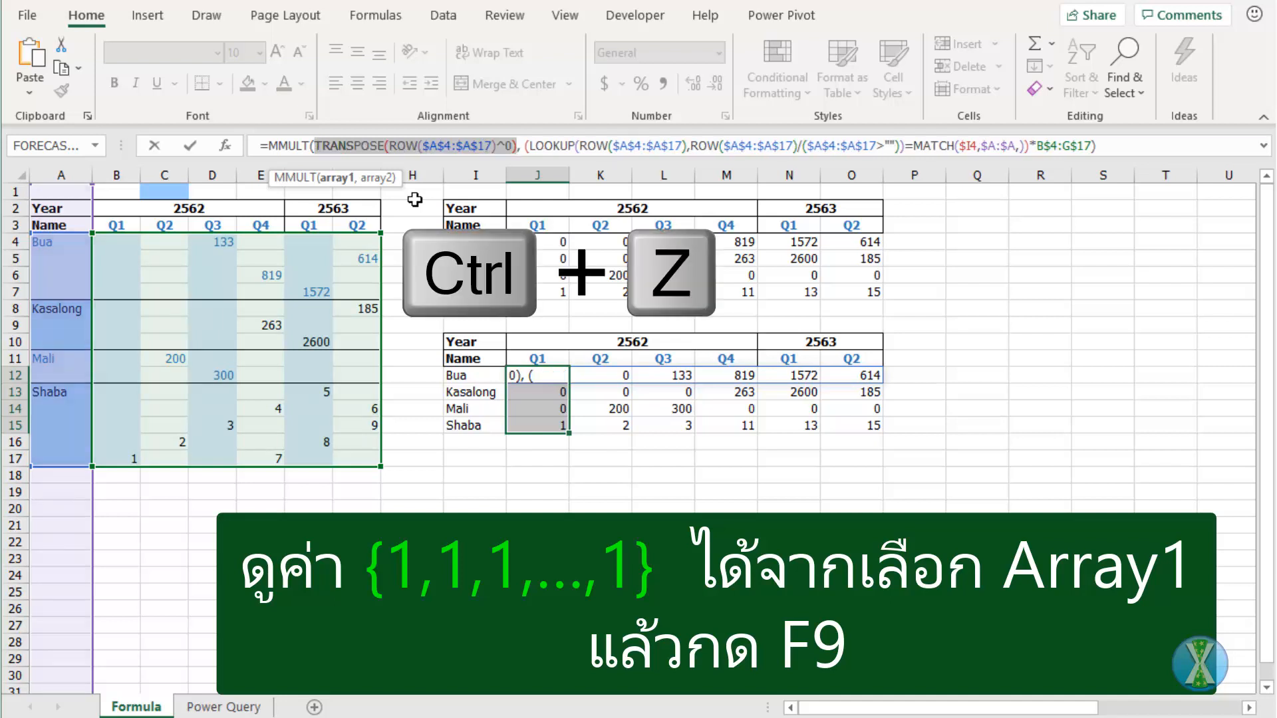
{"action": "key", "text": "Escape"}
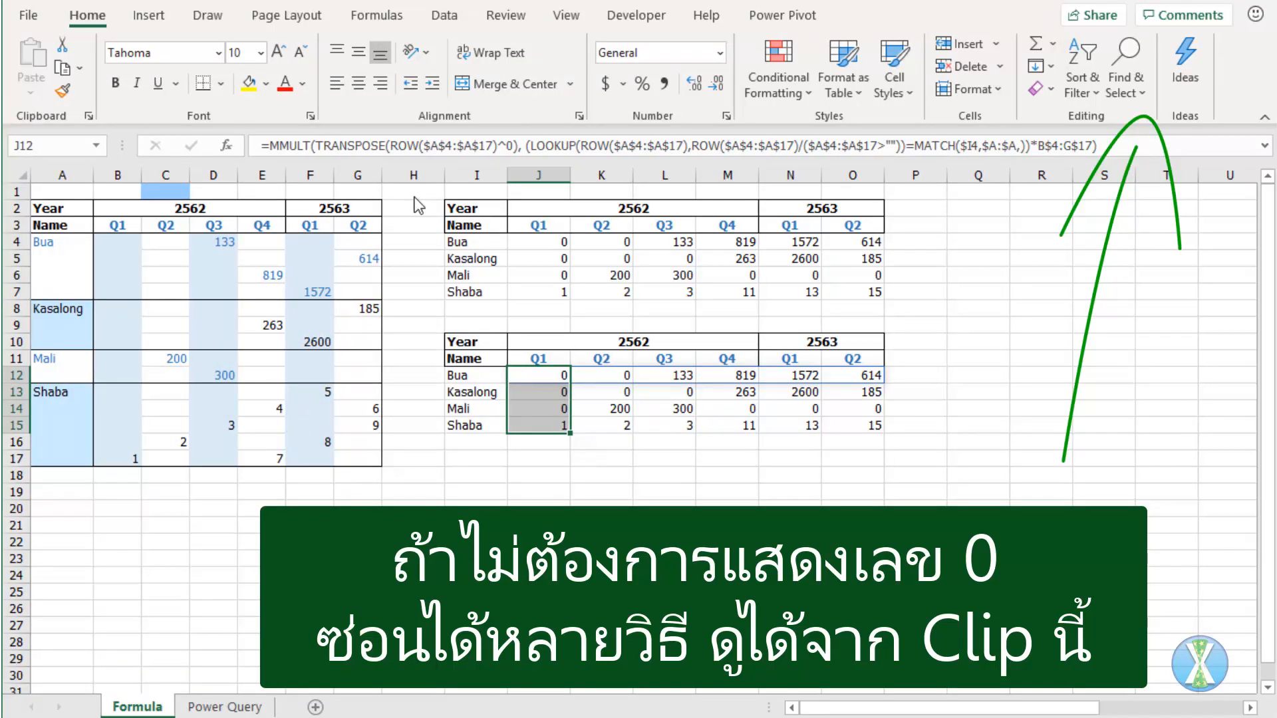
- Hide the zeros in the lower summary table, J12:O15, by applying the custom number format #
{"action": "key", "text": "ctrl+shift+Right"}
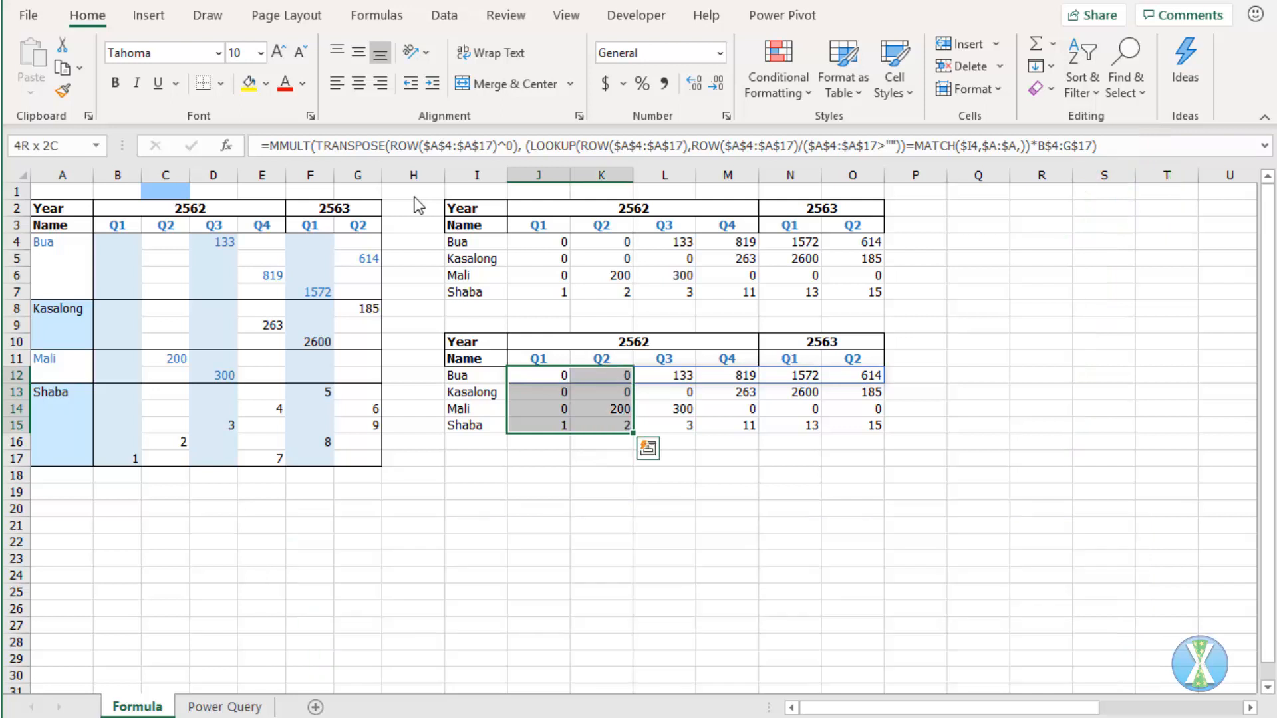
{"action": "key", "text": "ctrl+1"}
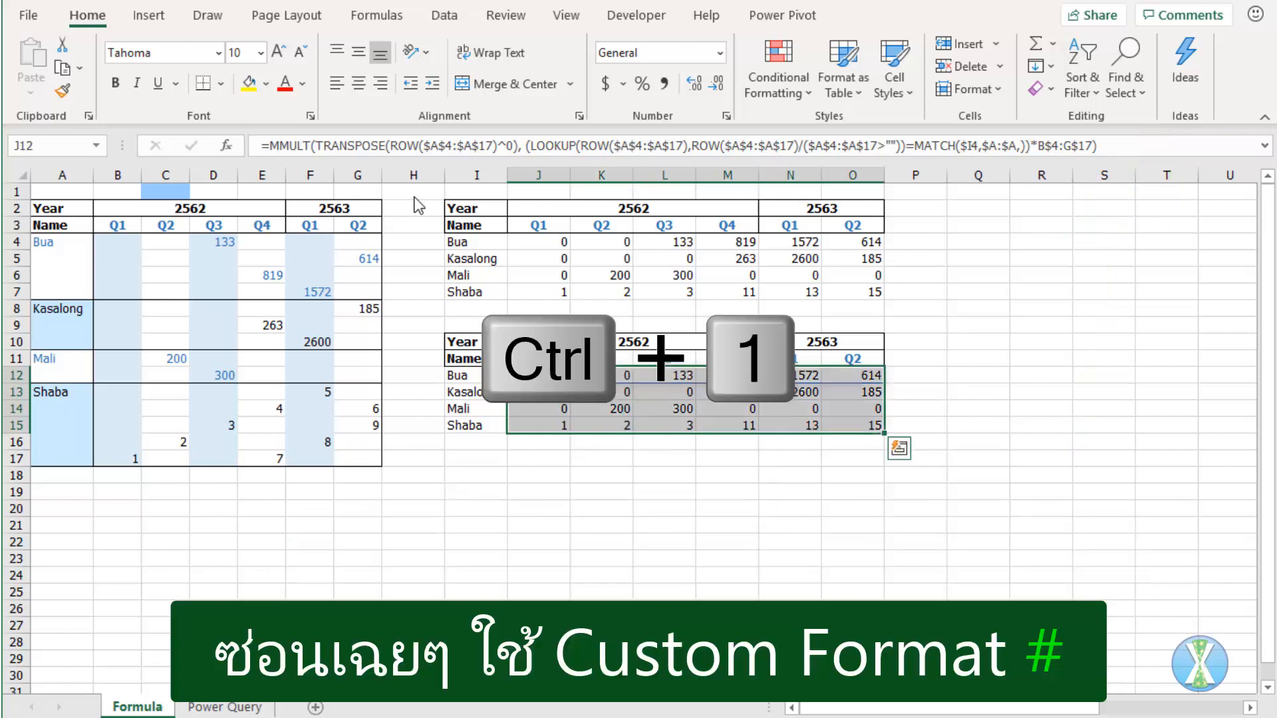
{"action": "key", "text": "Tab"}
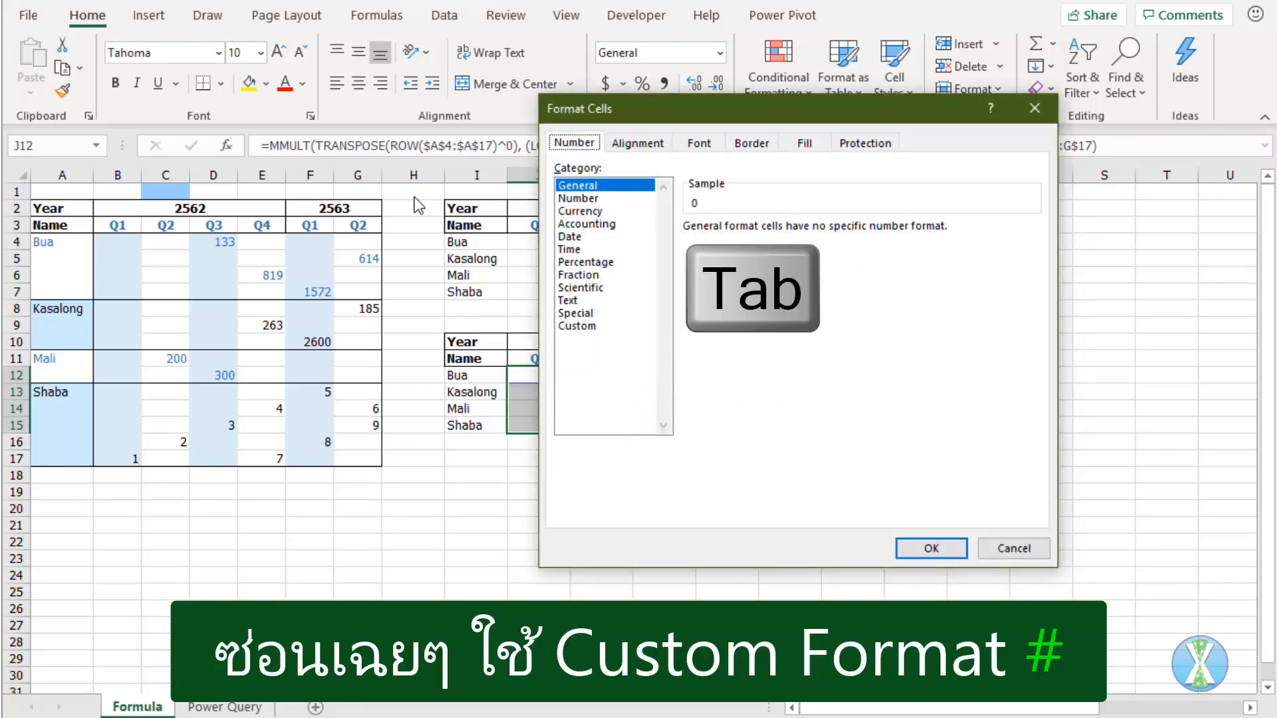
{"action": "key", "text": "Down"}
{"action": "key", "text": "Down"}
{"action": "key", "text": "Down"}
{"action": "key", "text": "Down"}
{"action": "key", "text": "Down"}
{"action": "key", "text": "Down"}
{"action": "key", "text": "Down"}
{"action": "key", "text": "Down"}
{"action": "key", "text": "Down"}
{"action": "key", "text": "Down"}
{"action": "key", "text": "Down"}
{"action": "key", "text": "Tab"}
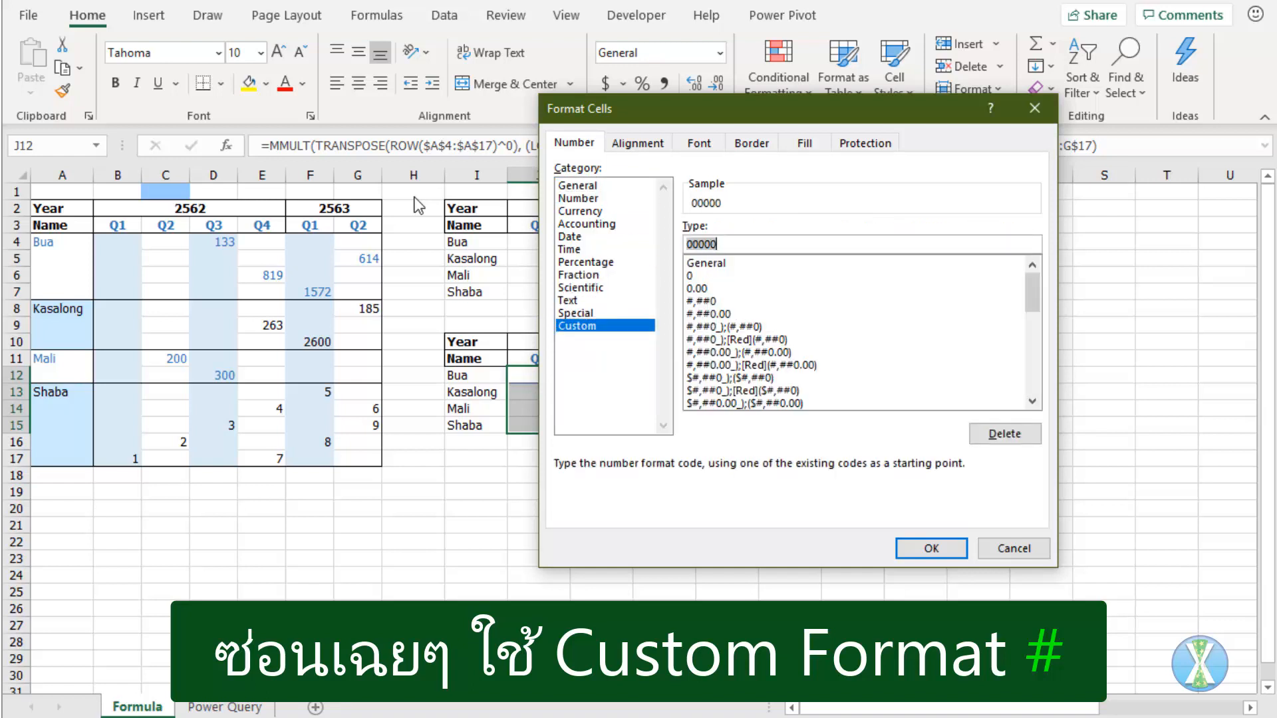
{"action": "type", "text": "#"}
{"action": "key", "text": "Return"}
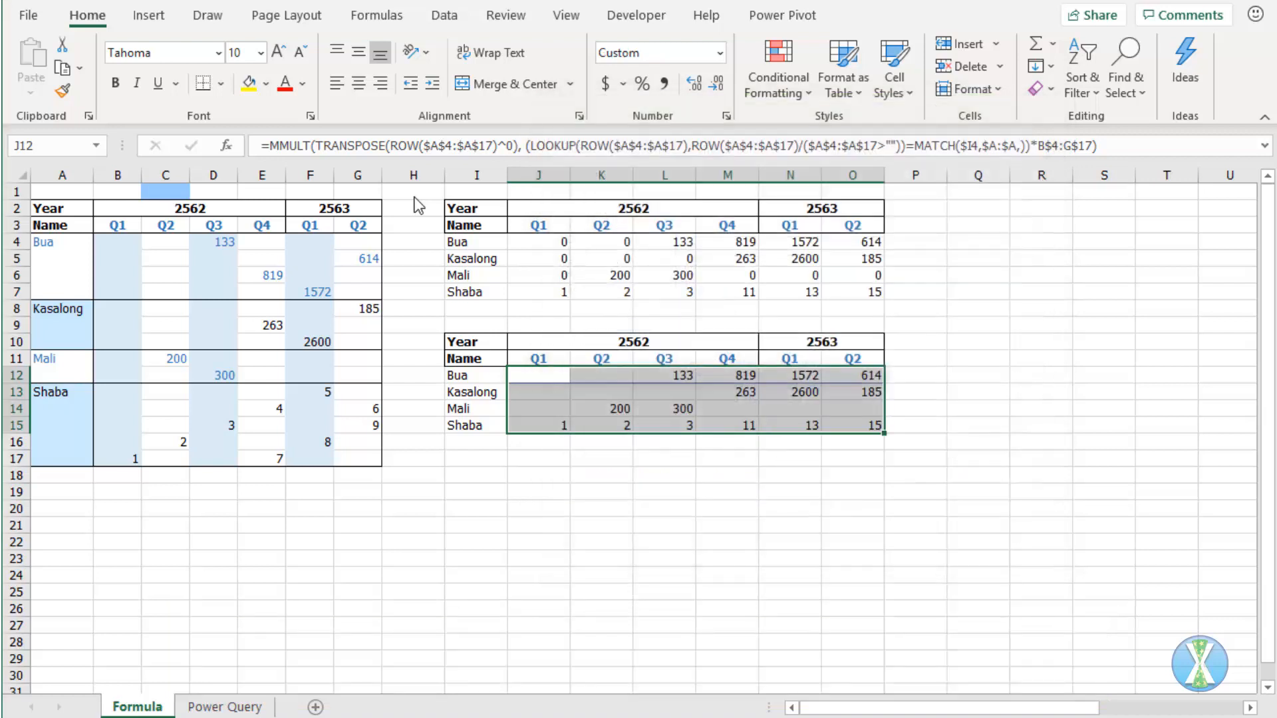
- Apply the custom number format # to the upper summary table's values, J4:O7, to hide its zeros
{"action": "key", "text": "ctrl+Up"}
{"action": "key", "text": "ctrl+Up"}
{"action": "key", "text": "ctrl+shift+Up"}
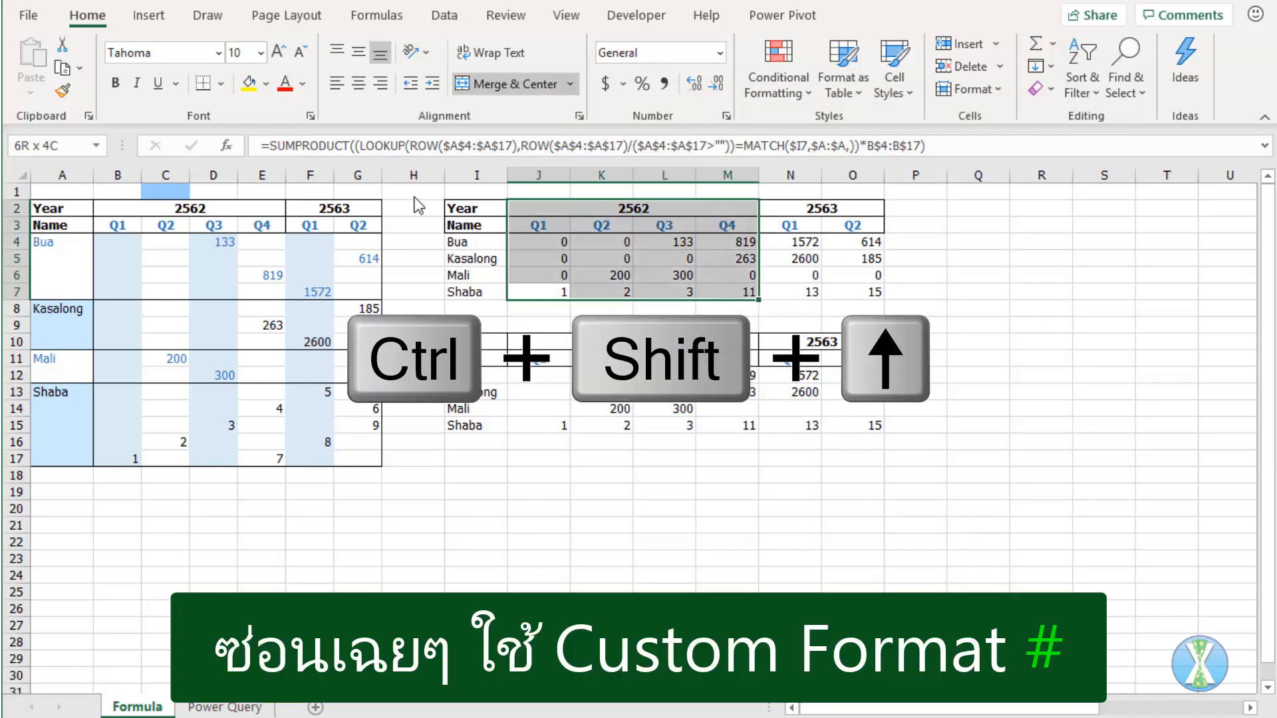
{"action": "key", "text": "ctrl+shift+Down"}
{"action": "key", "text": "ctrl+shift+Right"}
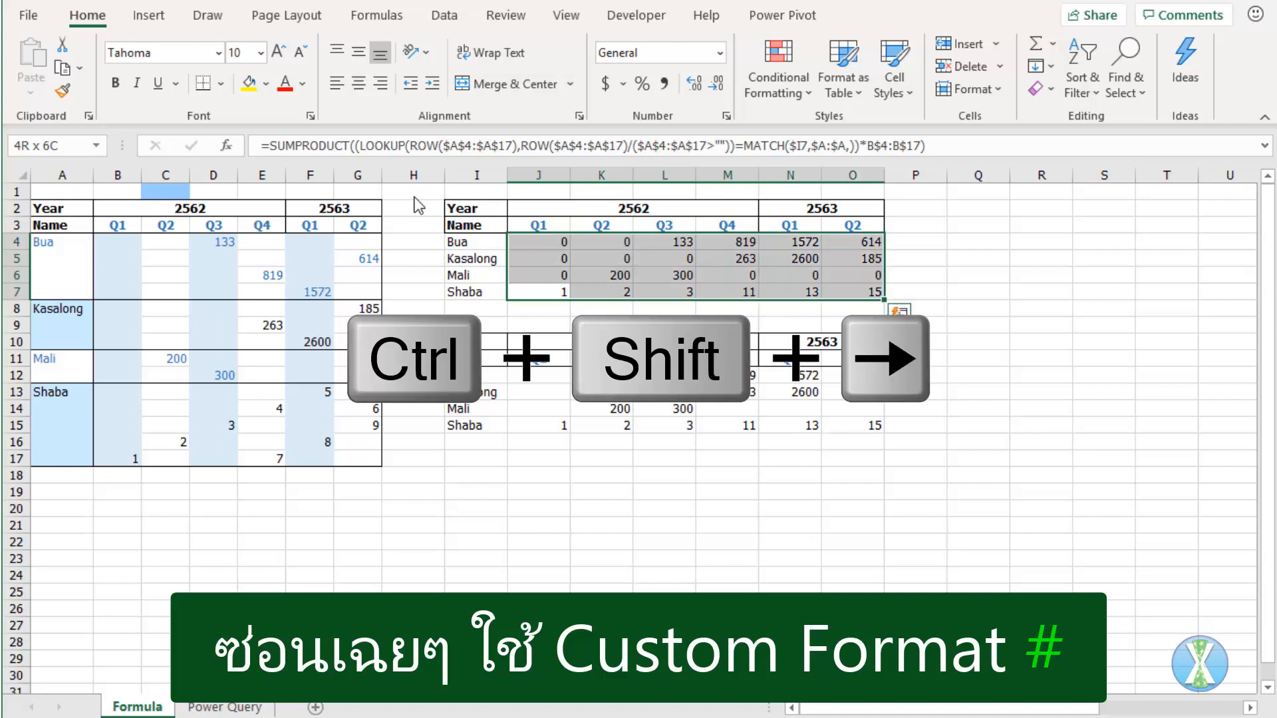
{"action": "key", "text": "ctrl+1"}
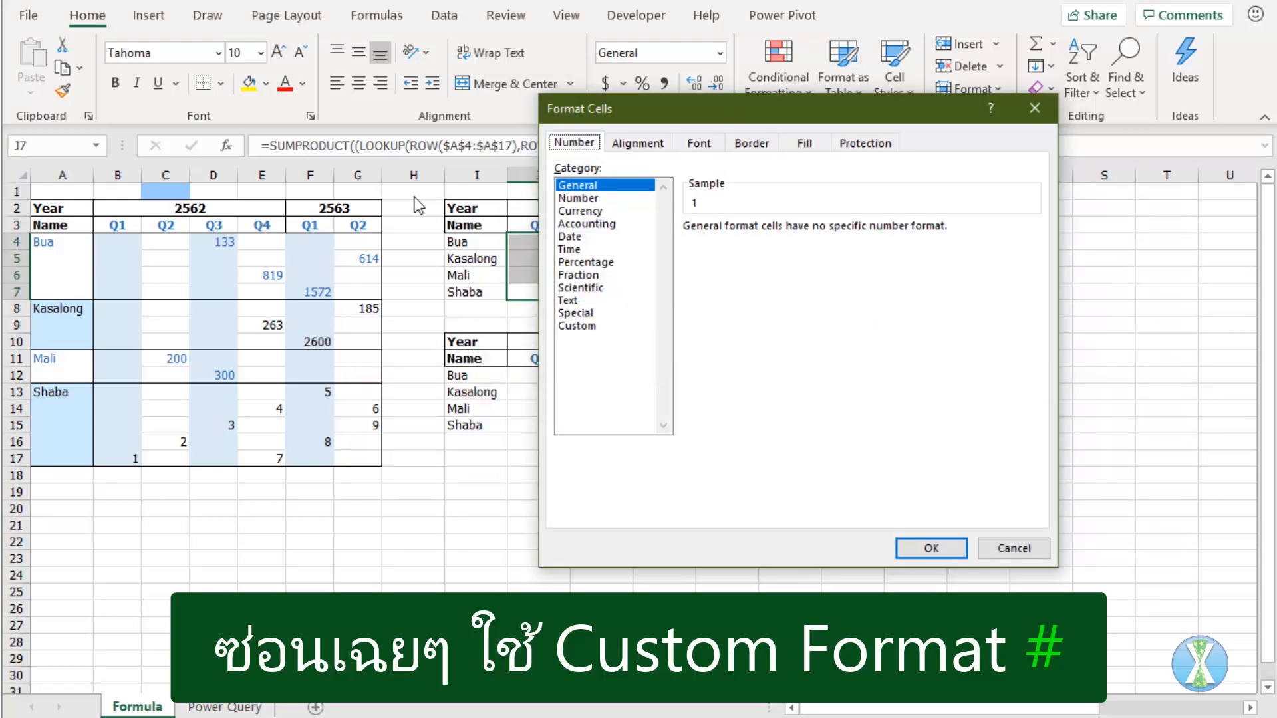
{"action": "key", "text": "Tab"}
{"action": "key", "text": "Down"}
{"action": "key", "text": "Down"}
{"action": "key", "text": "Down"}
{"action": "key", "text": "Down"}
{"action": "key", "text": "Down"}
{"action": "key", "text": "Down"}
{"action": "key", "text": "Down"}
{"action": "key", "text": "Down"}
{"action": "key", "text": "Down"}
{"action": "key", "text": "Down"}
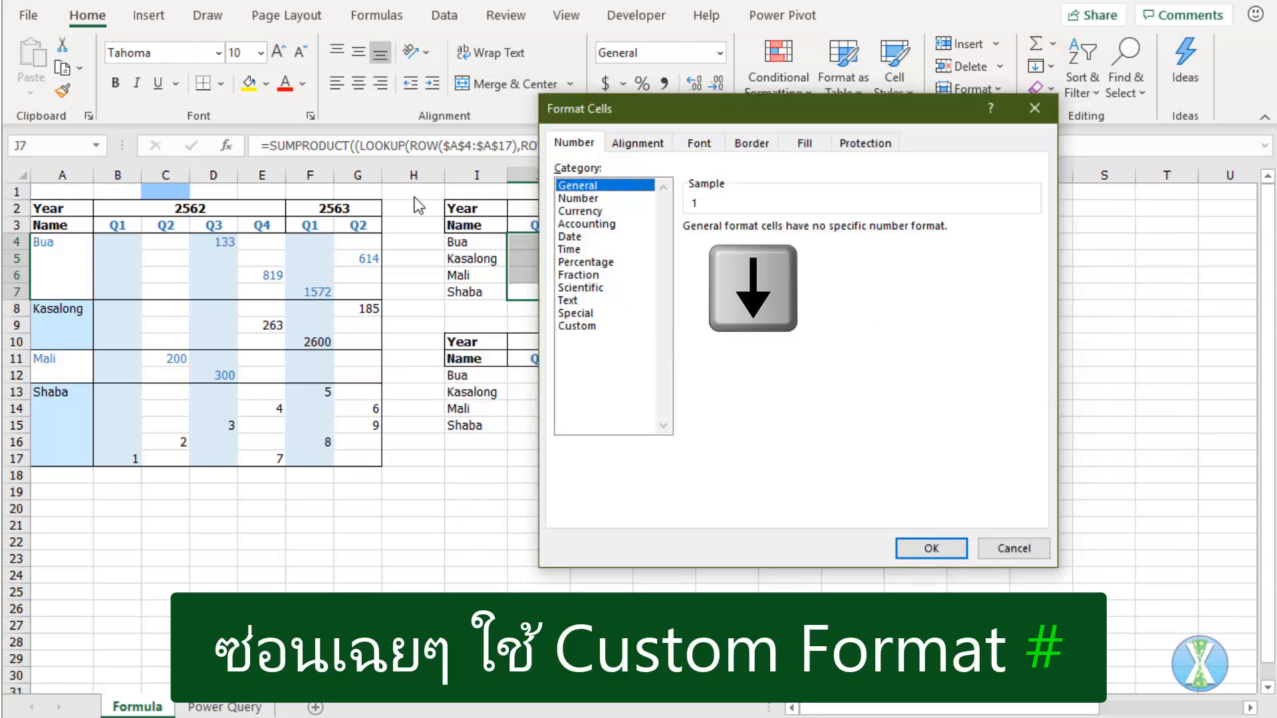
{"action": "key", "text": "Down"}
{"action": "key", "text": "Tab"}
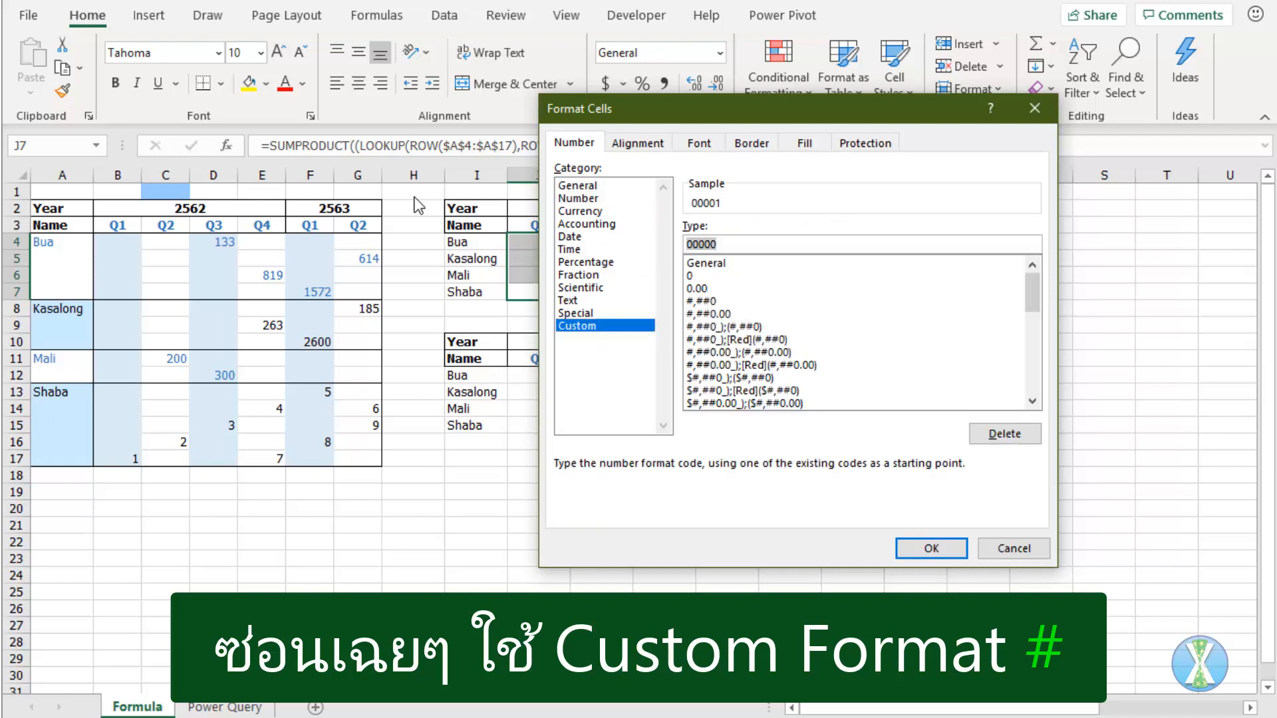
{"action": "type", "text": "#"}
{"action": "key", "text": "Return"}
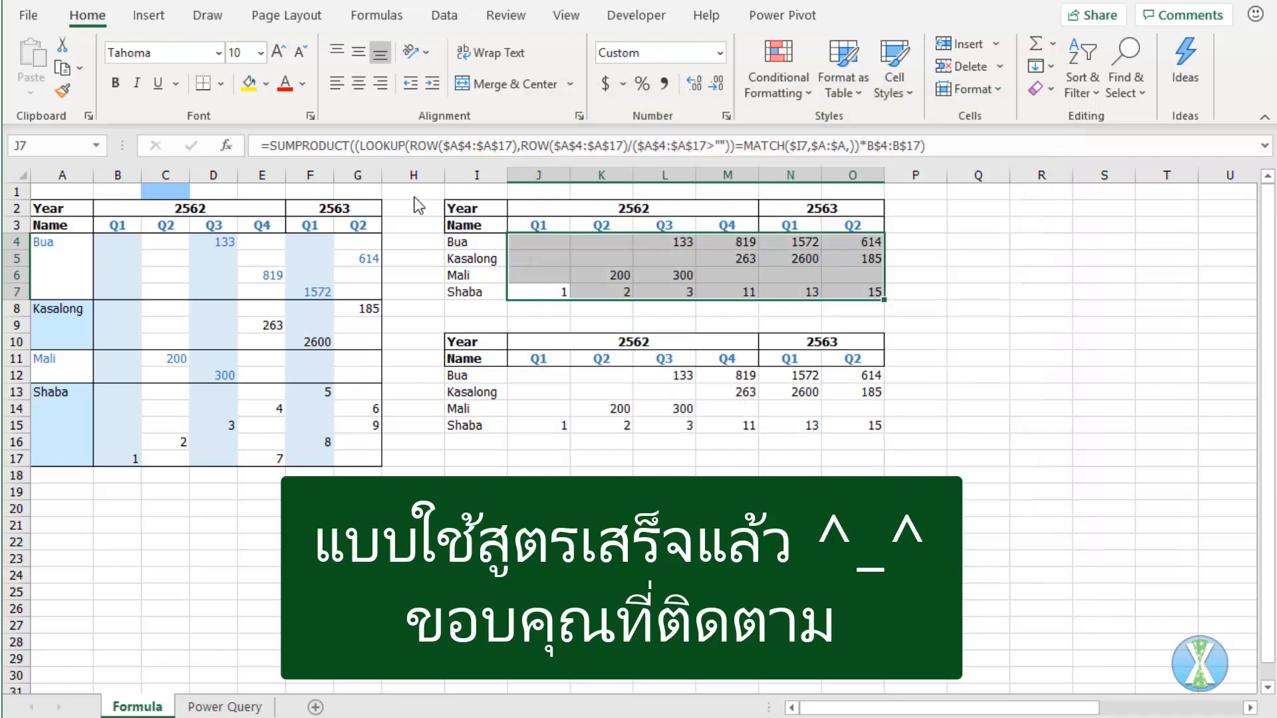
{"action": "key", "text": "Up"}
{"action": "key", "text": "Up"}
{"action": "key", "text": "Up"}
{"action": "key", "text": "Up"}
{"action": "key", "text": "Left"}
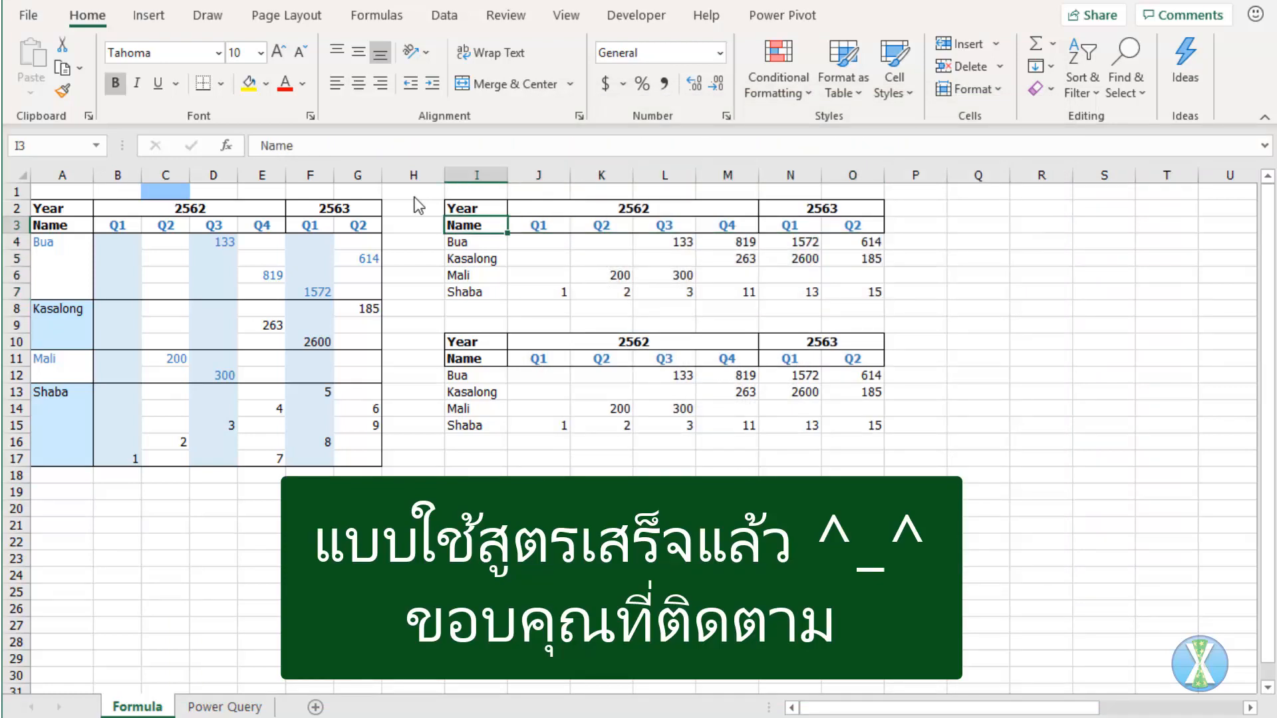